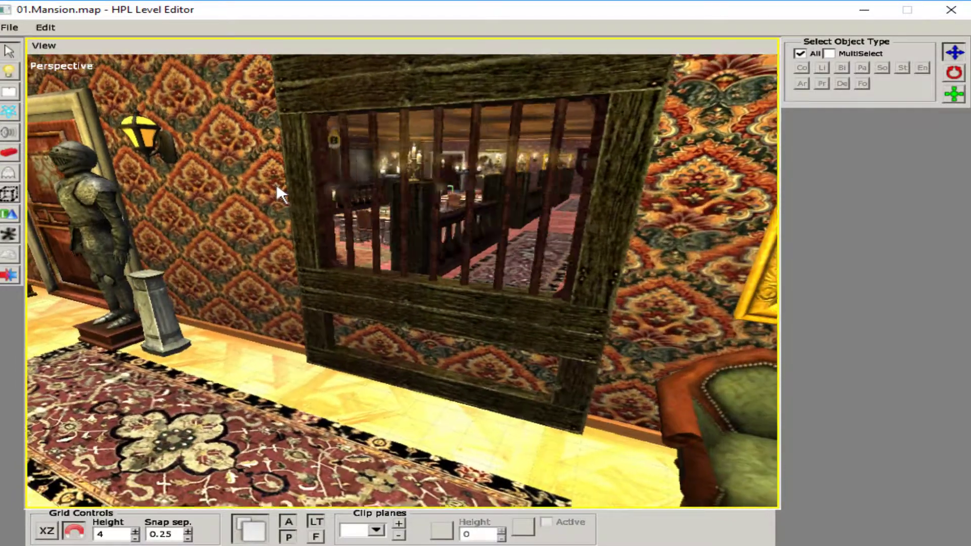
Save the map as 03.Old_House in the custom story's maps folder
{"action": "middle_click_drag", "start_coordinate": [286, 532], "coordinate": [364, 261]}
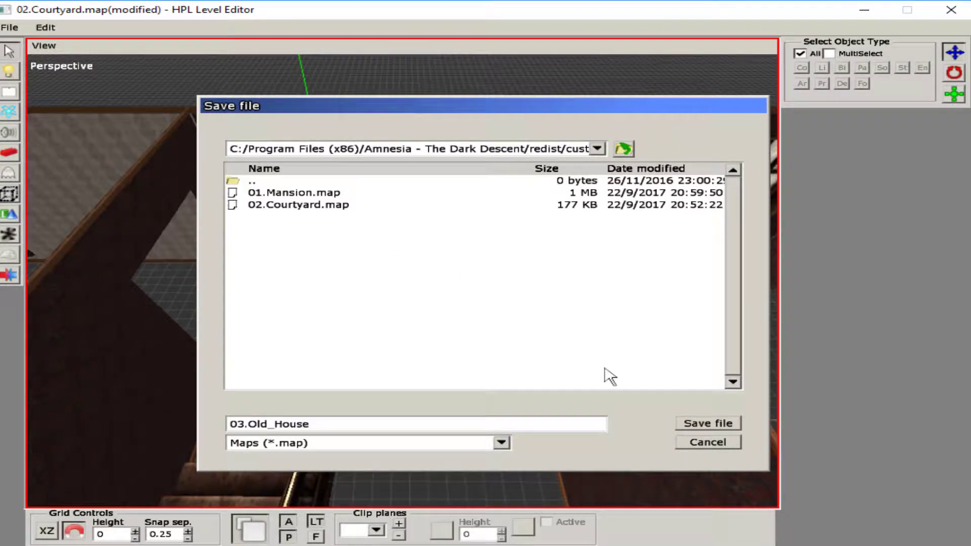
{"action": "left_click", "coordinate": [696, 428]}
{"action": "middle_click_drag", "start_coordinate": [690, 417], "coordinate": [329, 235]}
{"action": "scroll", "coordinate": [438, 271], "scroll_direction": "up", "scroll_amount": 3}
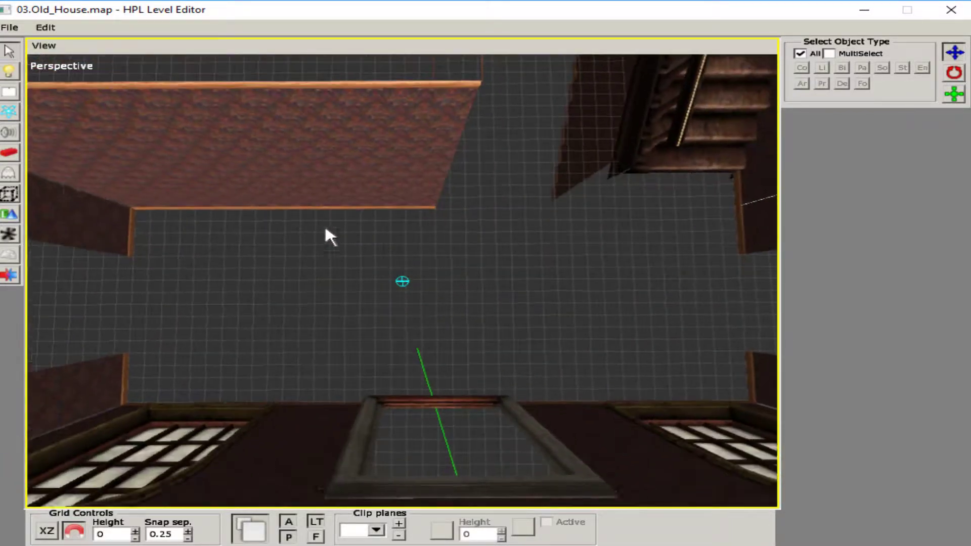
Copy the wooden pillar beside the staircase into the wall corner at X -29.75, Z -157
{"action": "left_click", "coordinate": [11, 155]}
{"action": "middle_click_drag", "start_coordinate": [267, 191], "coordinate": [41, 97]}
{"action": "left_click", "coordinate": [8, 51]}
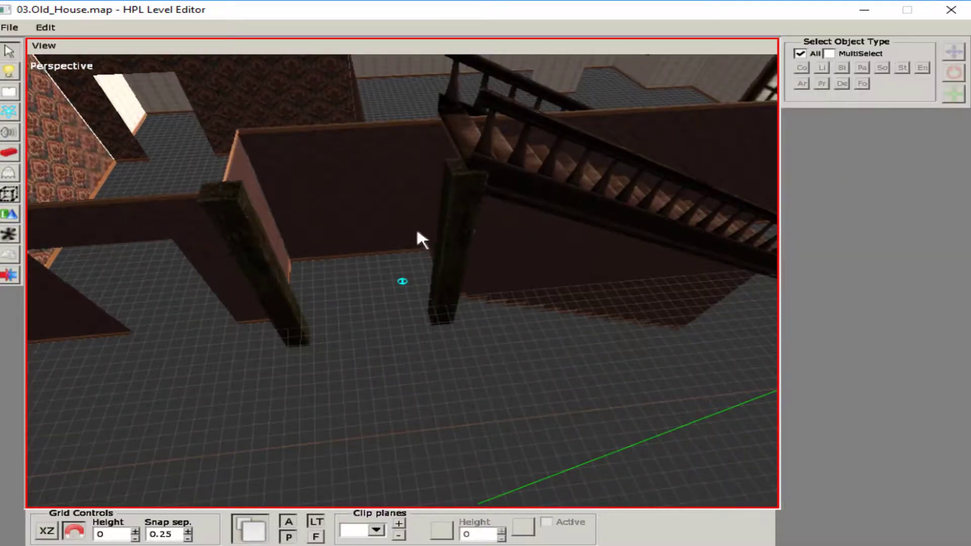
{"action": "left_click", "coordinate": [454, 234]}
{"action": "middle_click_drag", "start_coordinate": [454, 234], "coordinate": [464, 289]}
{"action": "left_click_drag", "start_coordinate": [463, 289], "coordinate": [332, 202]}
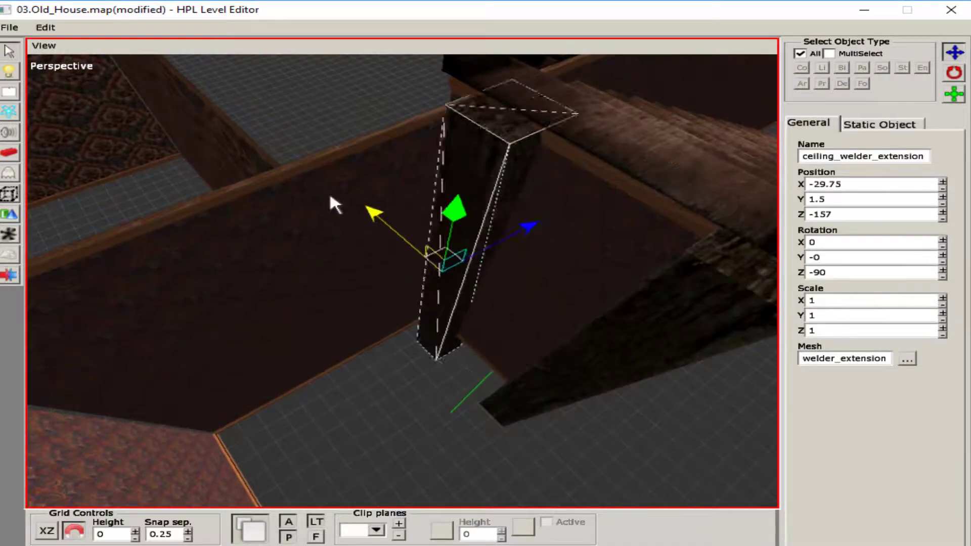
Undo the last change and place a raised pillar beside the staircase at X -31.25, Y 3, Z -157
{"action": "middle_click_drag", "start_coordinate": [331, 202], "coordinate": [419, 236]}
{"action": "key", "text": "ctrl+z"}
{"action": "left_click_drag", "start_coordinate": [408, 172], "coordinate": [411, 152]}
{"action": "middle_click_drag", "start_coordinate": [412, 151], "coordinate": [479, 200]}
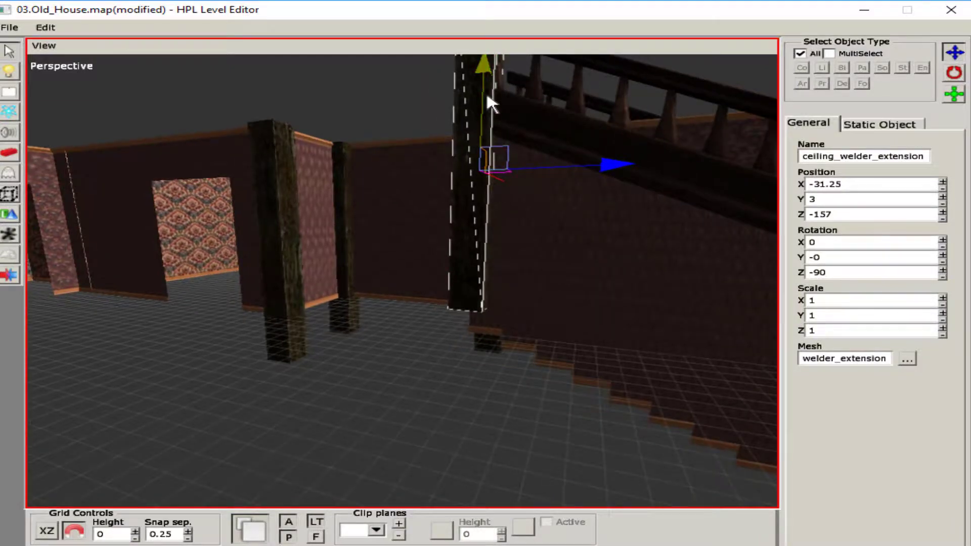
Copy a ground-level pillar to the end of the patterned wall at X -31.5, Z -166.25
{"action": "key", "text": "s"}
{"action": "left_click", "coordinate": [442, 368]}
{"action": "middle_click_drag", "start_coordinate": [442, 368], "coordinate": [471, 295]}
{"action": "left_click", "coordinate": [459, 286]}
{"action": "left_click_drag", "start_coordinate": [575, 289], "coordinate": [504, 351]}
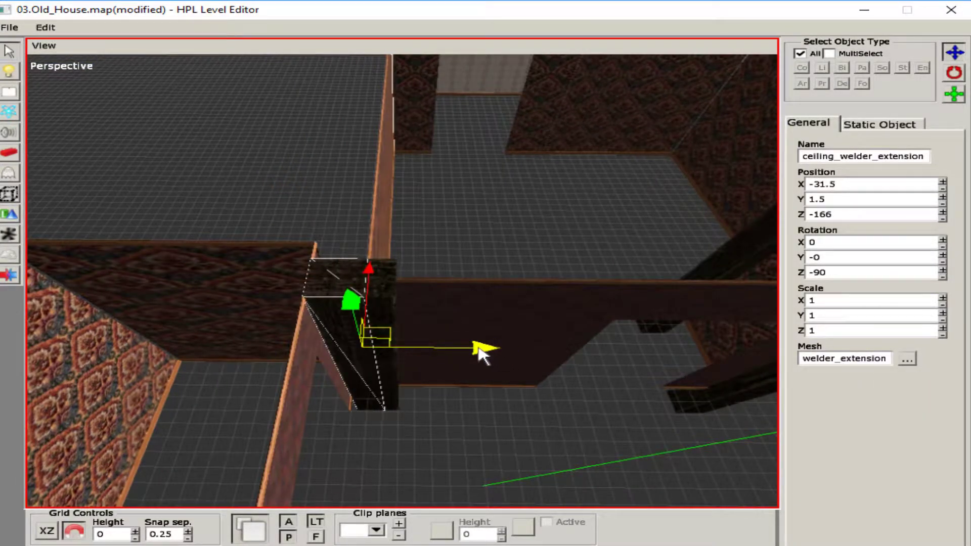
{"action": "middle_click_drag", "start_coordinate": [483, 354], "coordinate": [582, 308]}
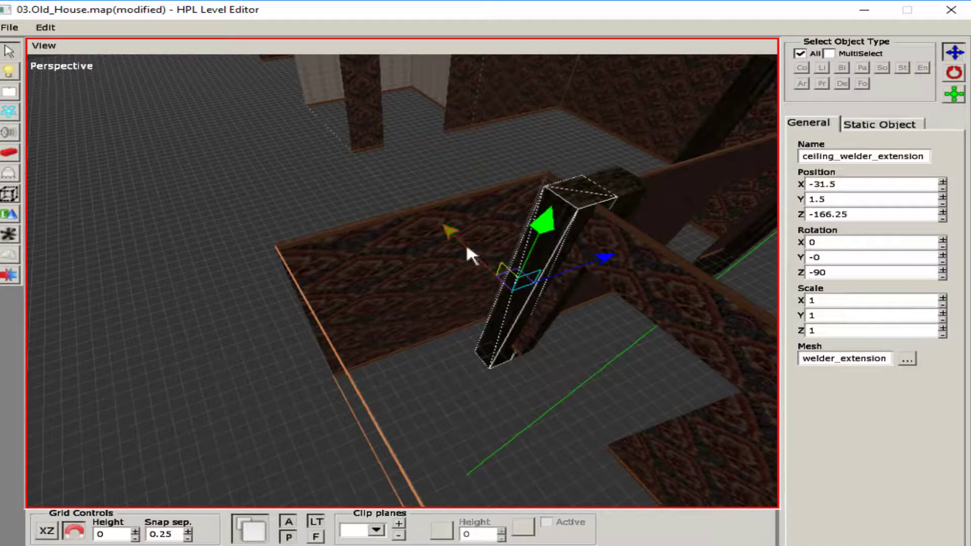
Copy the pillar to the hallway corner at X -31, Z -169.25 and along the patterned wall to X -35.25
{"action": "middle_click_drag", "start_coordinate": [444, 230], "coordinate": [610, 234]}
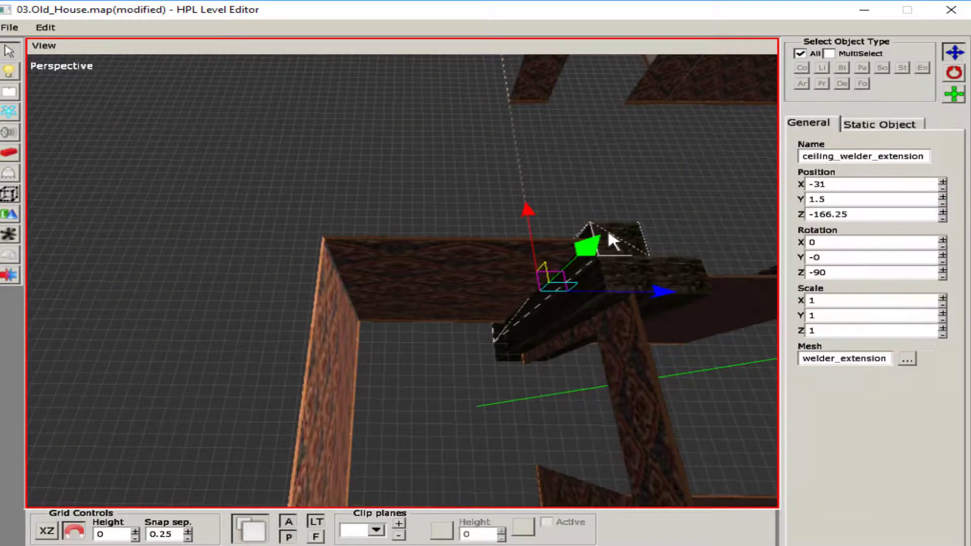
{"action": "left_click_drag", "start_coordinate": [658, 295], "coordinate": [472, 286]}
{"action": "middle_click_drag", "start_coordinate": [473, 287], "coordinate": [622, 310]}
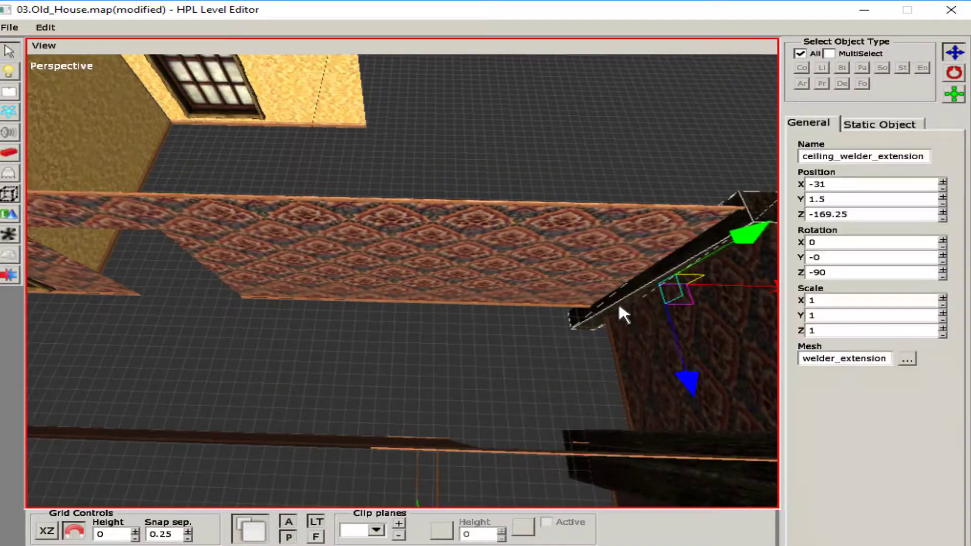
{"action": "left_click_drag", "start_coordinate": [728, 305], "coordinate": [494, 289]}
{"action": "middle_click_drag", "start_coordinate": [494, 289], "coordinate": [500, 291]}
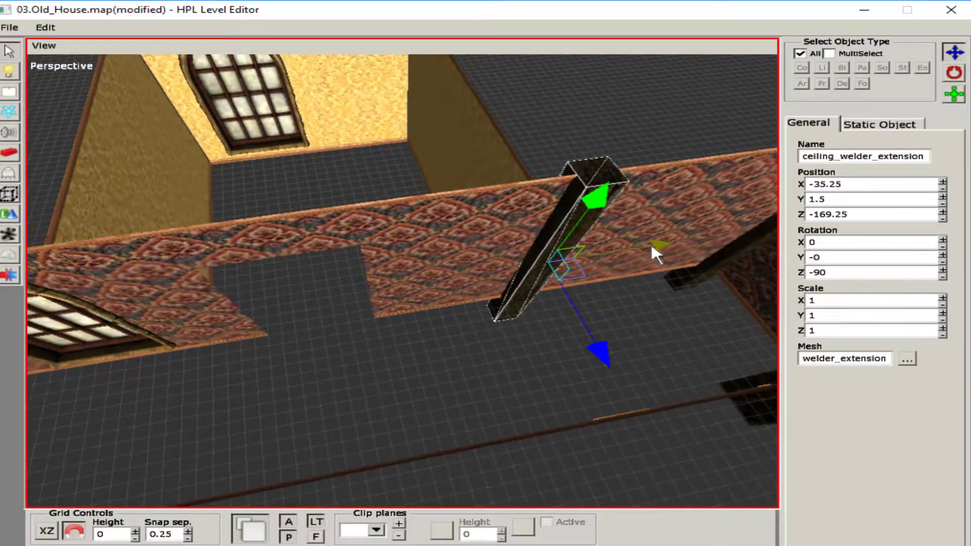
Copy pillars into the yellow-walled room's corners and to the hallway wall beside the arched window near X -41
{"action": "left_click_drag", "start_coordinate": [652, 248], "coordinate": [612, 256]}
{"action": "middle_click_drag", "start_coordinate": [424, 274], "coordinate": [602, 289]}
{"action": "left_click_drag", "start_coordinate": [602, 289], "coordinate": [329, 240]}
{"action": "middle_click_drag", "start_coordinate": [329, 240], "coordinate": [390, 310]}
{"action": "left_click_drag", "start_coordinate": [689, 223], "coordinate": [423, 217]}
{"action": "middle_click_drag", "start_coordinate": [423, 217], "coordinate": [511, 233]}
{"action": "left_click_drag", "start_coordinate": [511, 234], "coordinate": [269, 276]}
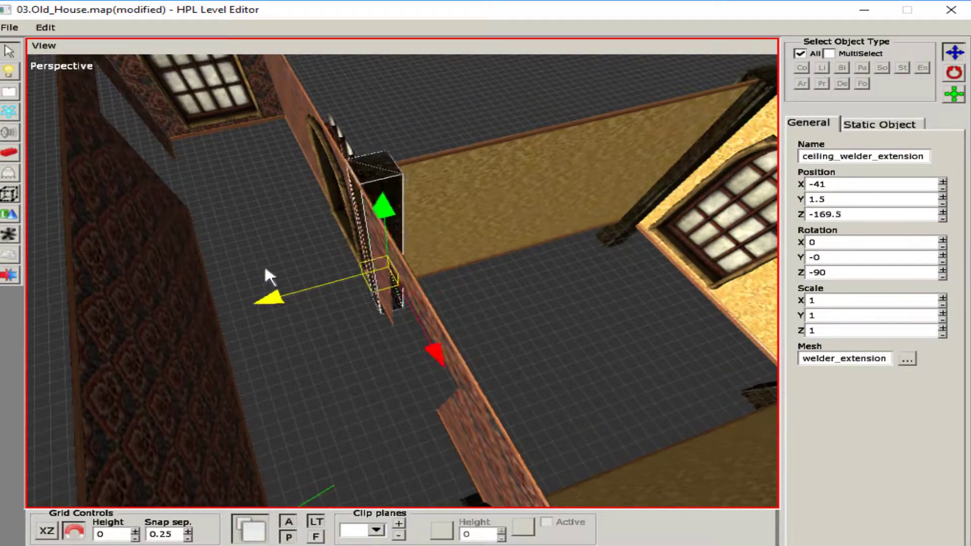
Copy the pillar past the arched window to the hallway's far corner at X -48, Z -169.25
{"action": "middle_click_drag", "start_coordinate": [269, 275], "coordinate": [710, 266]}
{"action": "left_click_drag", "start_coordinate": [710, 265], "coordinate": [346, 269]}
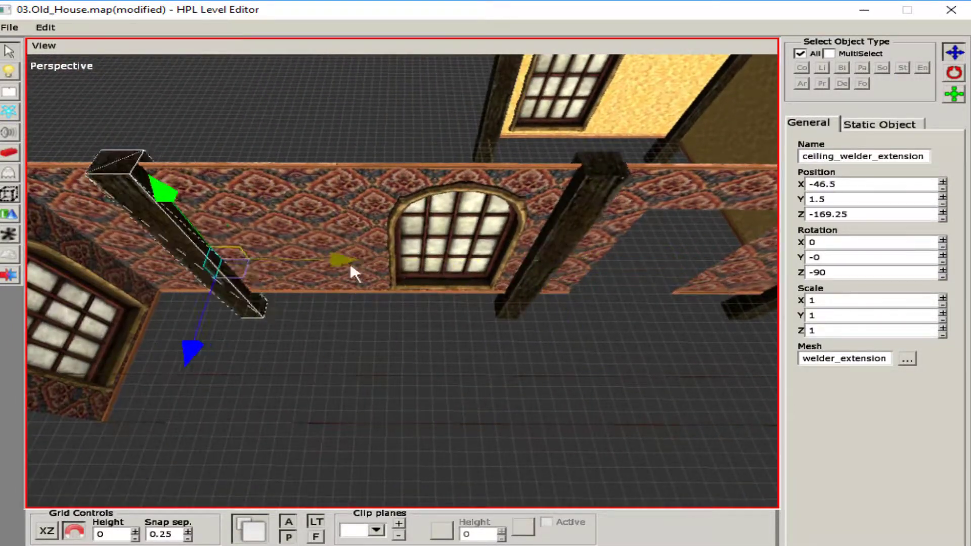
{"action": "middle_click_drag", "start_coordinate": [347, 268], "coordinate": [514, 269]}
{"action": "left_click_drag", "start_coordinate": [514, 269], "coordinate": [425, 269]}
{"action": "middle_click_drag", "start_coordinate": [425, 269], "coordinate": [477, 281]}
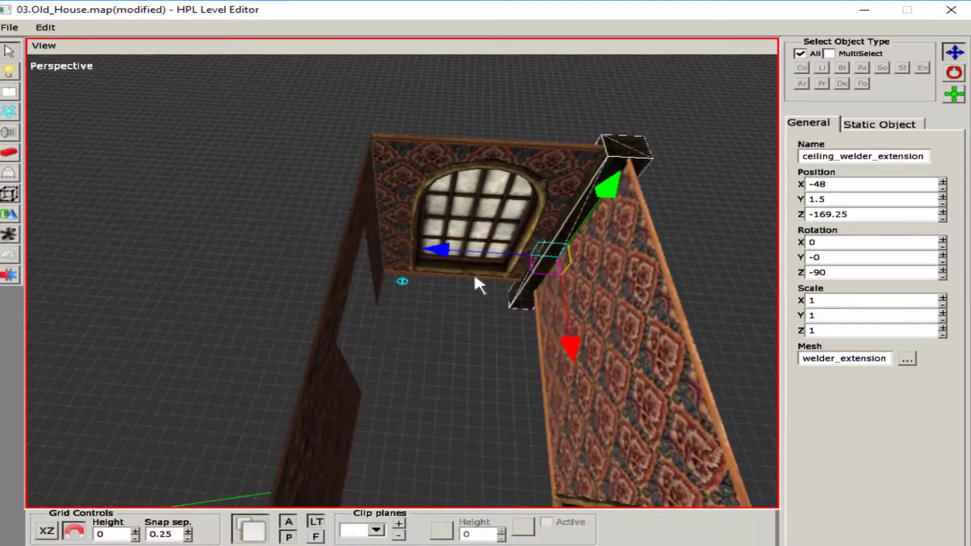
Copy the pillar to the opposite side of the hallway's far end and to X -34.5, Z -166.25 beside the doorway
{"action": "left_click_drag", "start_coordinate": [477, 282], "coordinate": [278, 250]}
{"action": "middle_click_drag", "start_coordinate": [277, 249], "coordinate": [705, 223]}
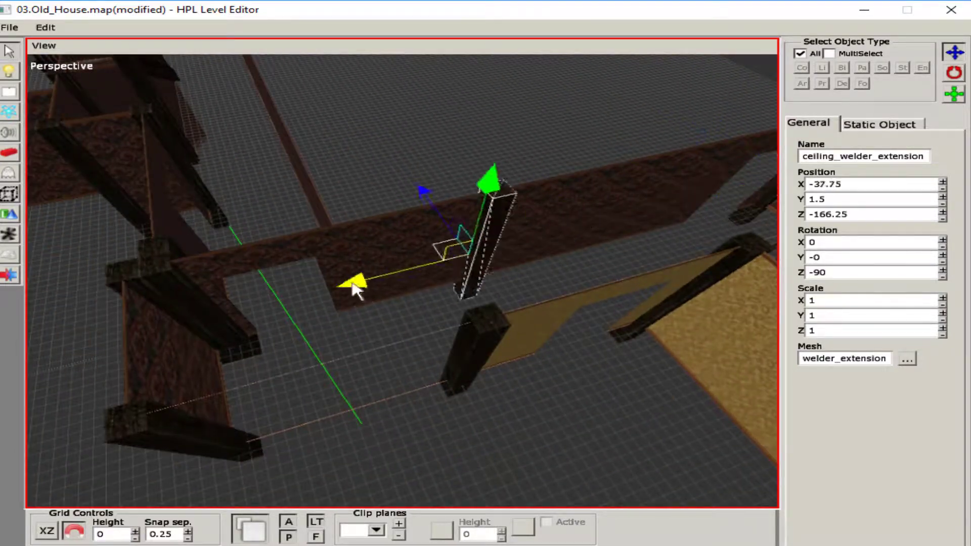
{"action": "left_click_drag", "start_coordinate": [355, 290], "coordinate": [324, 298]}
{"action": "middle_click_drag", "start_coordinate": [324, 299], "coordinate": [347, 353]}
{"action": "left_click_drag", "start_coordinate": [347, 353], "coordinate": [296, 407]}
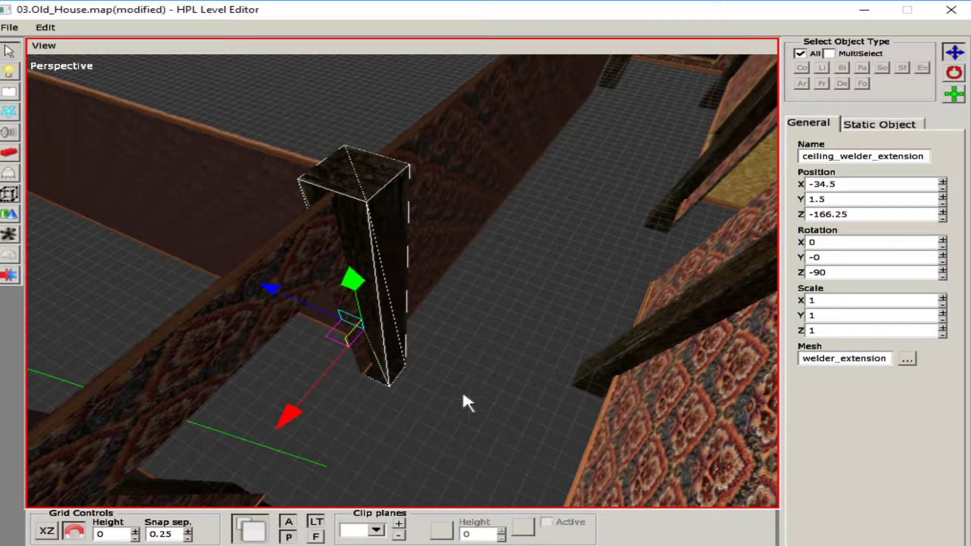
Place a pillar by the large patterned room's entrance and copy it along the wall at X -29.5 to Z -158.25
{"action": "left_click", "coordinate": [468, 402]}
{"action": "middle_click_drag", "start_coordinate": [468, 402], "coordinate": [440, 271]}
{"action": "left_click", "coordinate": [538, 294]}
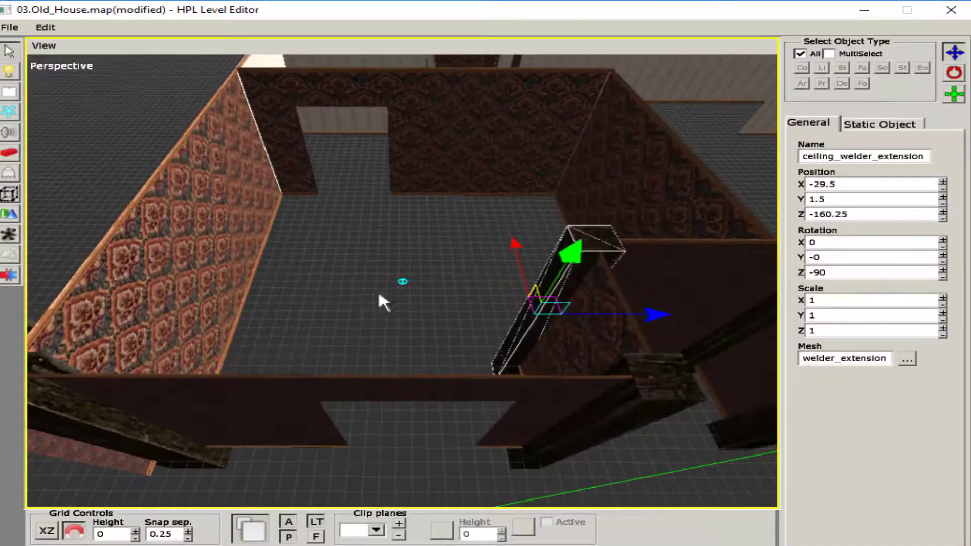
{"action": "middle_click_drag", "start_coordinate": [380, 296], "coordinate": [444, 282]}
{"action": "left_click_drag", "start_coordinate": [392, 277], "coordinate": [207, 221]}
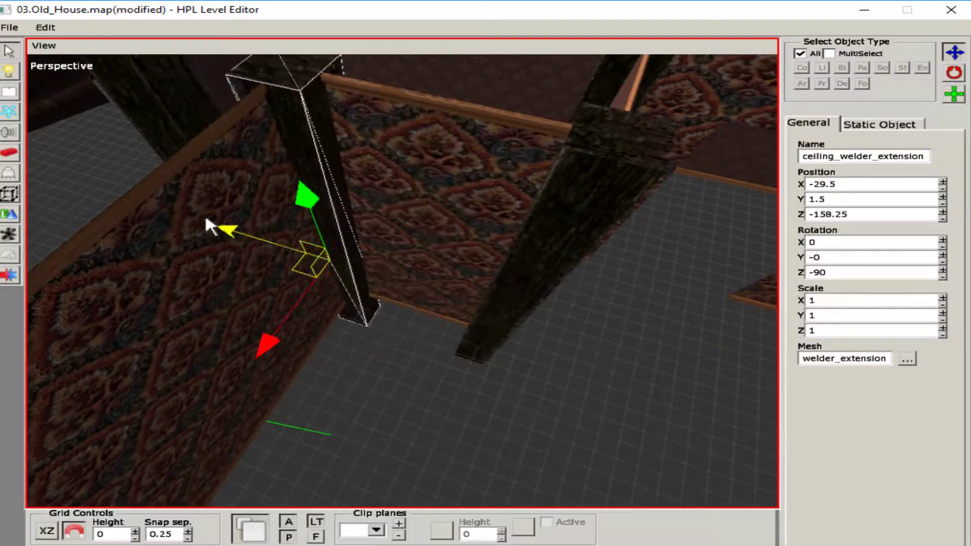
Copy the large patterned room's corner pillar along the wall to its far corner
{"action": "middle_click_drag", "start_coordinate": [207, 221], "coordinate": [605, 270]}
{"action": "left_click", "coordinate": [418, 351]}
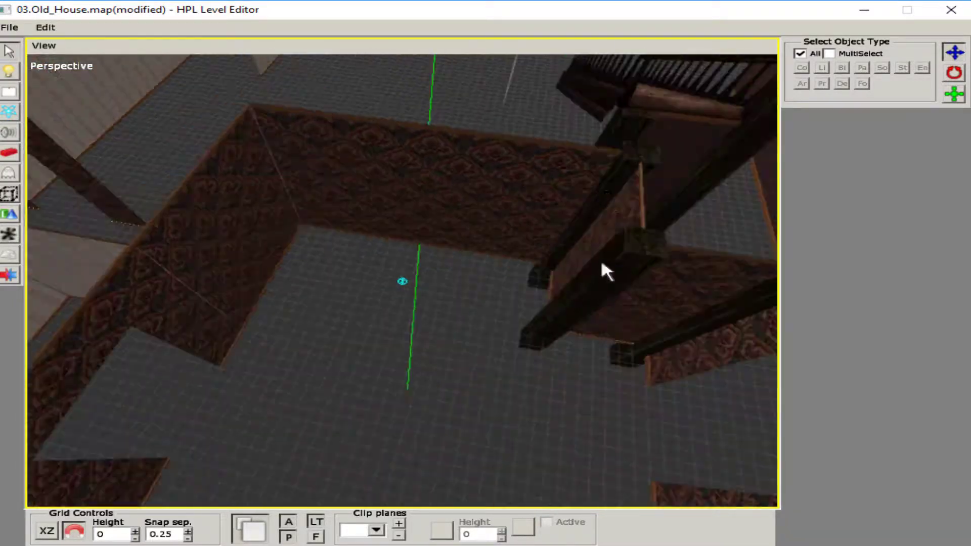
{"action": "left_click", "coordinate": [600, 190]}
{"action": "left_click_drag", "start_coordinate": [470, 219], "coordinate": [187, 178]}
{"action": "left_click", "coordinate": [407, 296]}
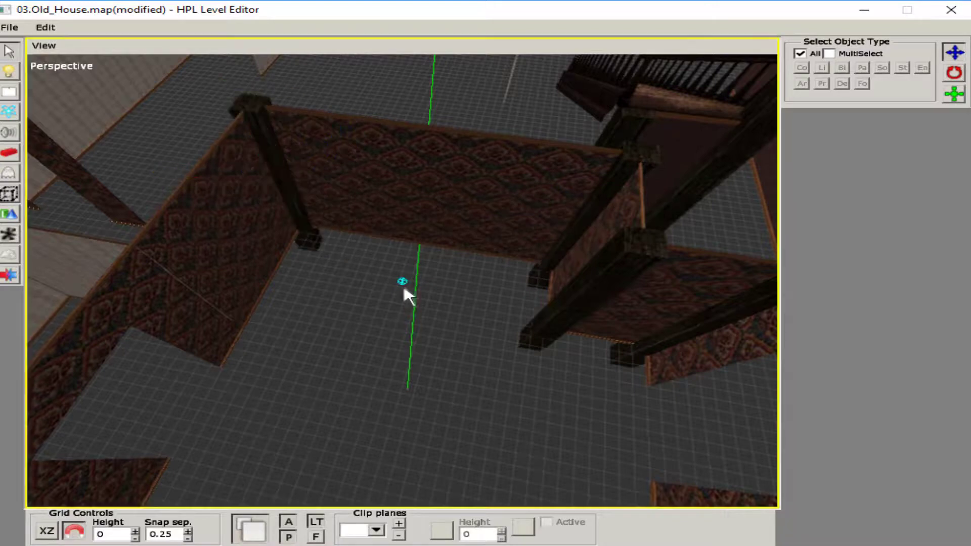
Copy the pillar along the patterned room's doorway wall at X -23.5, including one at Z -161.75
{"action": "middle_click_drag", "start_coordinate": [406, 292], "coordinate": [421, 264]}
{"action": "left_click", "coordinate": [599, 161]}
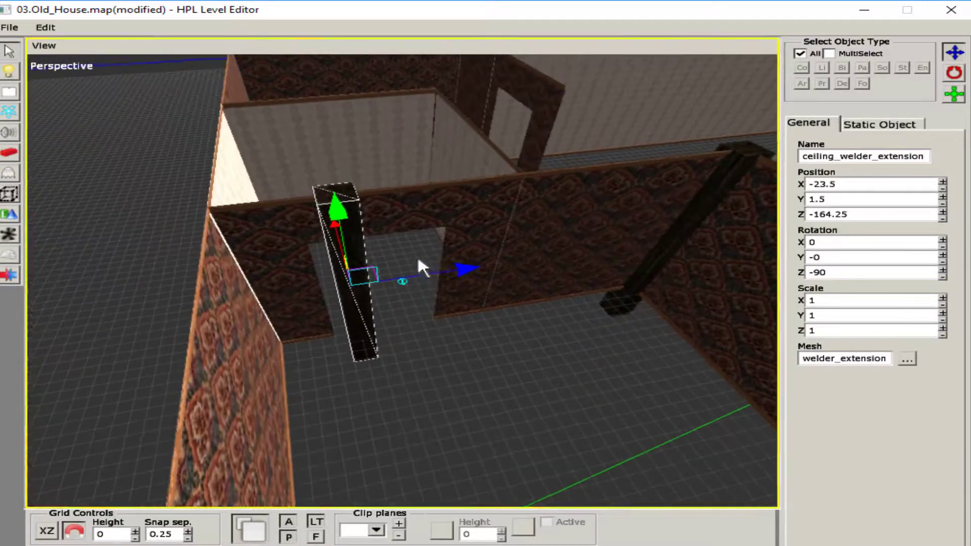
{"action": "left_click_drag", "start_coordinate": [419, 261], "coordinate": [557, 234]}
{"action": "middle_click_drag", "start_coordinate": [556, 234], "coordinate": [490, 257]}
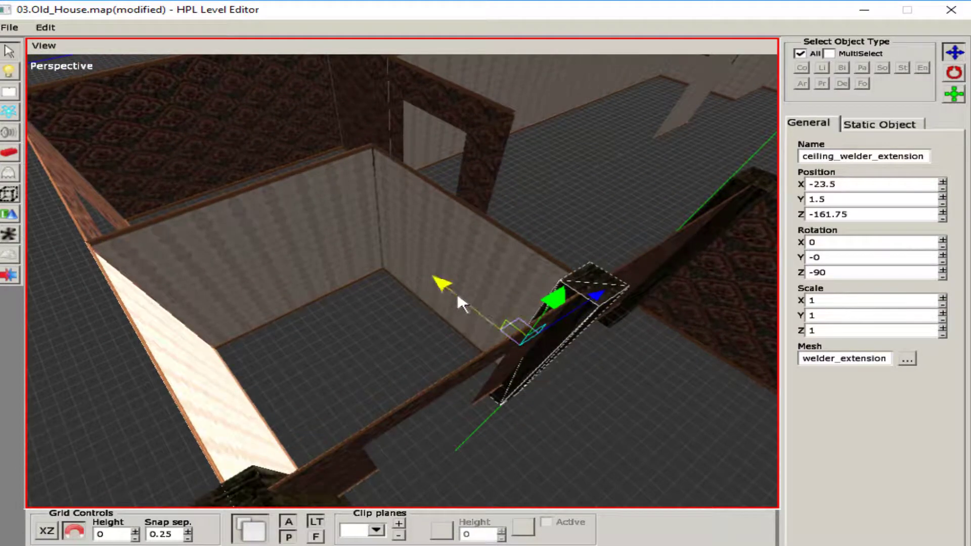
Copy the pillar to X -19.5, Z -161.75 and to the remaining corners of the small striped room and its neighbours
{"action": "left_click_drag", "start_coordinate": [461, 302], "coordinate": [255, 177]}
{"action": "middle_click_drag", "start_coordinate": [255, 177], "coordinate": [336, 257]}
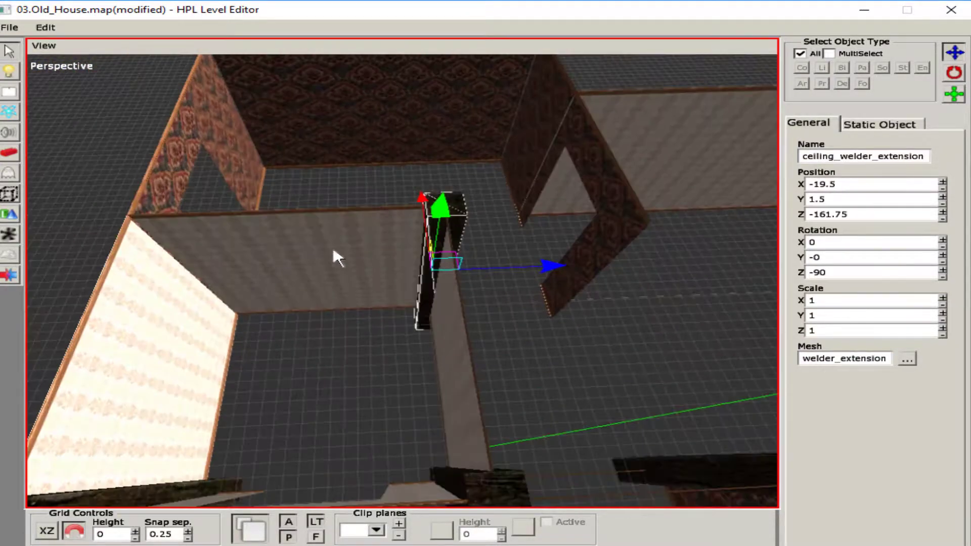
{"action": "left_click_drag", "start_coordinate": [511, 274], "coordinate": [332, 275]}
{"action": "middle_click_drag", "start_coordinate": [331, 275], "coordinate": [349, 266]}
{"action": "left_click_drag", "start_coordinate": [399, 225], "coordinate": [678, 225]}
{"action": "middle_click_drag", "start_coordinate": [678, 225], "coordinate": [359, 220]}
{"action": "middle_click_drag", "start_coordinate": [659, 201], "coordinate": [475, 261]}
{"action": "left_click_drag", "start_coordinate": [138, 220], "coordinate": [278, 232]}
{"action": "middle_click_drag", "start_coordinate": [278, 232], "coordinate": [290, 292]}
Copy the pillar beside the main hall's doorway to the wall near the staircase's foot at X -29.5, about Z -148.5
{"action": "left_click", "coordinate": [592, 326]}
{"action": "middle_click_drag", "start_coordinate": [592, 327], "coordinate": [359, 246]}
{"action": "left_click", "coordinate": [359, 247]}
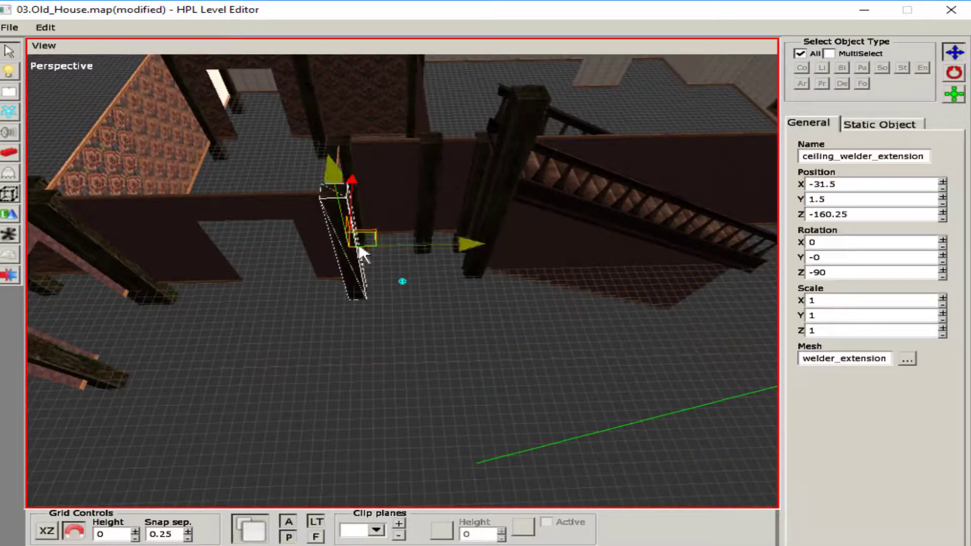
{"action": "middle_click_drag", "start_coordinate": [521, 248], "coordinate": [366, 289]}
{"action": "left_click_drag", "start_coordinate": [366, 289], "coordinate": [520, 308]}
{"action": "middle_click_drag", "start_coordinate": [521, 308], "coordinate": [410, 303]}
{"action": "left_click_drag", "start_coordinate": [410, 304], "coordinate": [458, 402]}
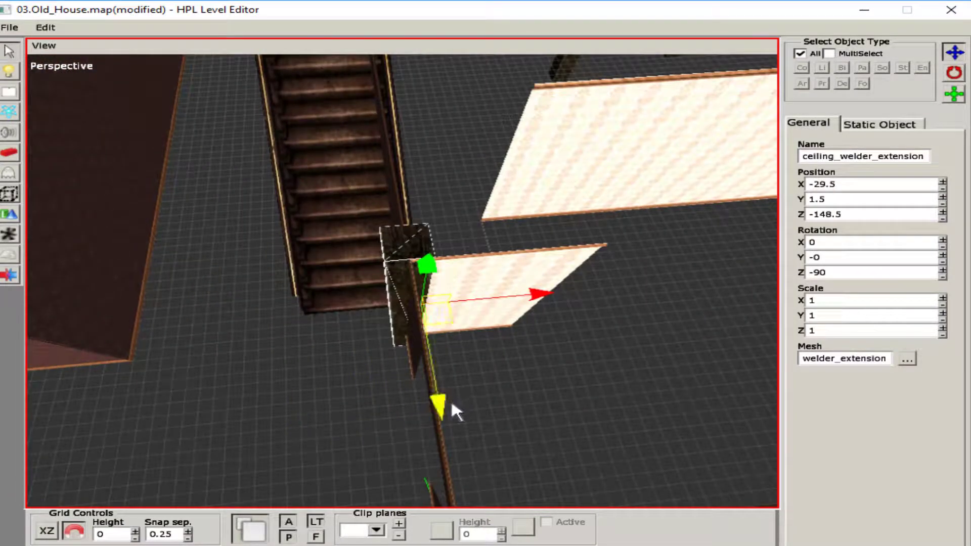
Copy the pillar across the main hall to the opposite wall's end at X -34.5, Z -148.25
{"action": "left_click_drag", "start_coordinate": [540, 307], "coordinate": [412, 313]}
{"action": "middle_click_drag", "start_coordinate": [412, 314], "coordinate": [478, 307]}
{"action": "left_click_drag", "start_coordinate": [479, 307], "coordinate": [432, 327]}
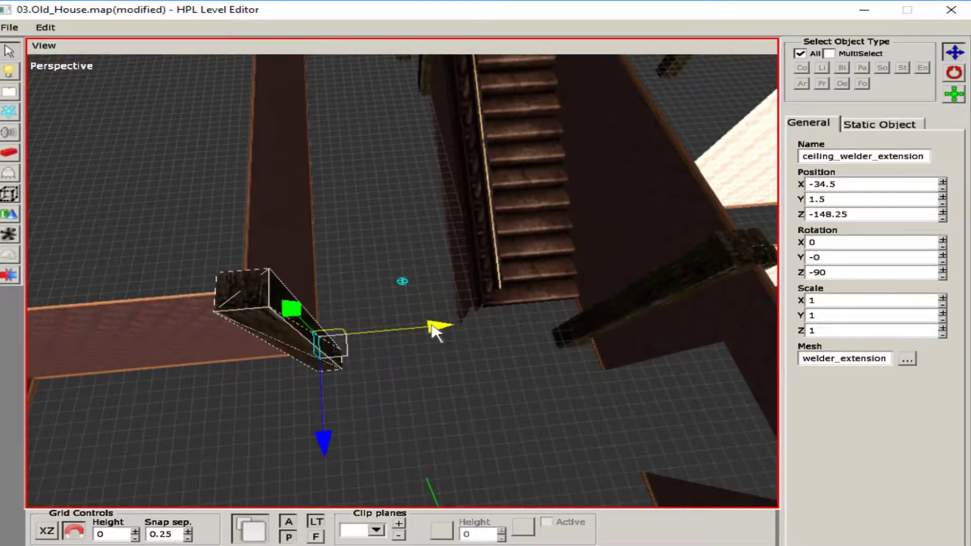
{"action": "middle_click_drag", "start_coordinate": [431, 326], "coordinate": [484, 238]}
Copy pillars along the main hall and its front wall, ending in the striped room's corner at X -19.5, Z -144.25
{"action": "left_click_drag", "start_coordinate": [653, 247], "coordinate": [363, 245]}
{"action": "middle_click_drag", "start_coordinate": [364, 245], "coordinate": [480, 265]}
{"action": "left_click_drag", "start_coordinate": [470, 234], "coordinate": [254, 238]}
{"action": "mouse_move", "coordinate": [254, 237]}
{"action": "middle_mouse_down"}
{"action": "mouse_move", "coordinate": [413, 273]}
{"action": "mouse_move", "coordinate": [435, 289]}
{"action": "mouse_move", "coordinate": [471, 247]}
{"action": "mouse_move", "coordinate": [372, 281]}
{"action": "middle_mouse_up"}
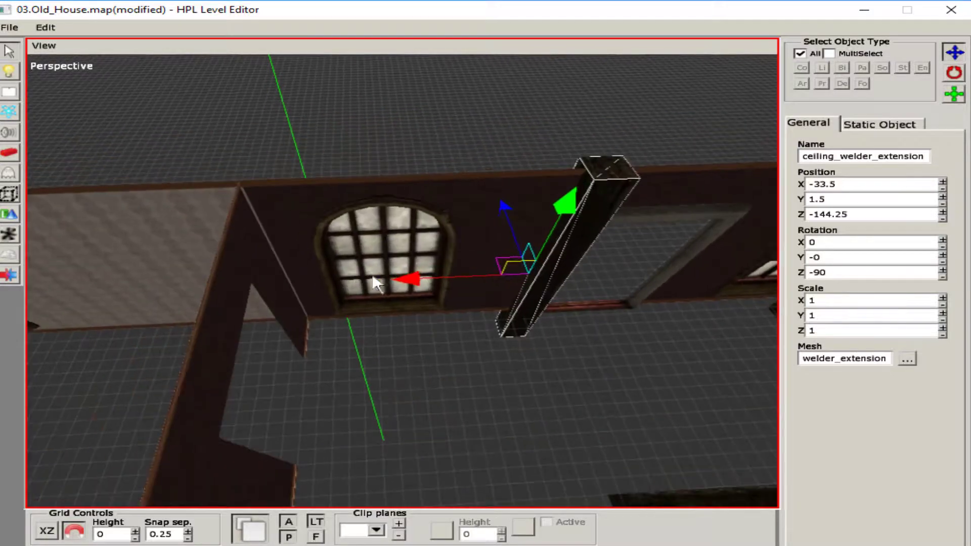
{"action": "left_click_drag", "start_coordinate": [372, 281], "coordinate": [163, 282]}
{"action": "middle_click_drag", "start_coordinate": [163, 281], "coordinate": [260, 251]}
{"action": "left_click_drag", "start_coordinate": [260, 250], "coordinate": [144, 277]}
{"action": "middle_click_drag", "start_coordinate": [144, 277], "coordinate": [256, 245]}
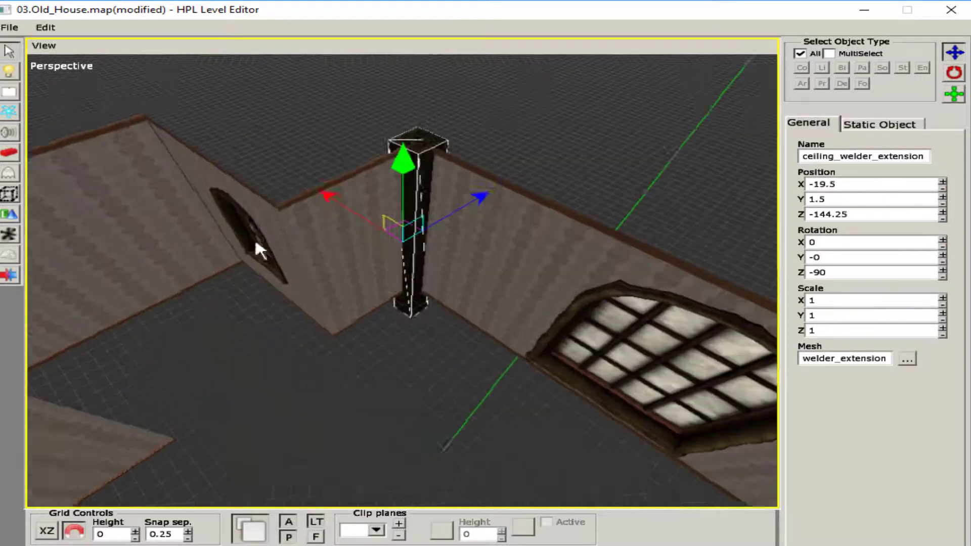
Copy the corner pillar along the striped room's side at X -19.5 to Z -146.25 and further along that side
{"action": "left_click_drag", "start_coordinate": [481, 208], "coordinate": [386, 256]}
{"action": "middle_click_drag", "start_coordinate": [386, 256], "coordinate": [575, 256]}
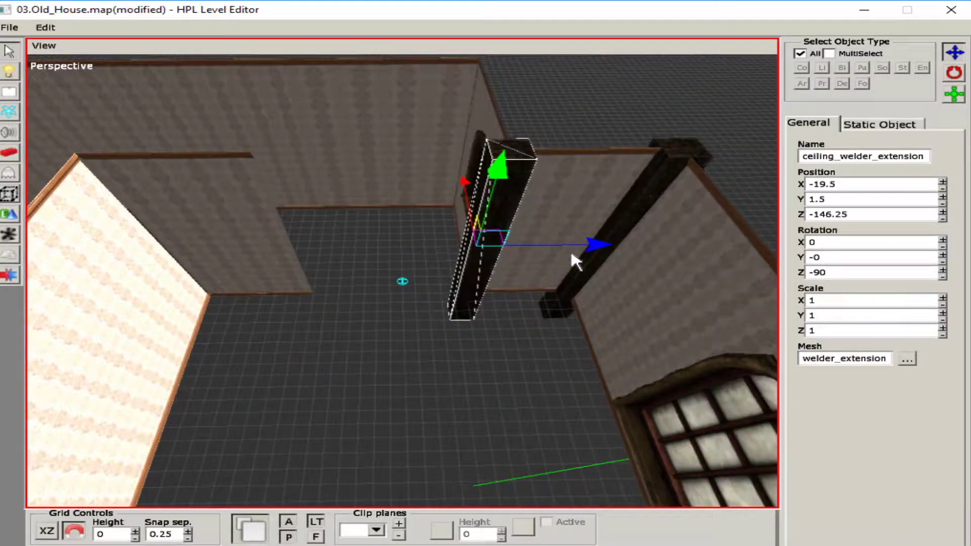
{"action": "left_click_drag", "start_coordinate": [575, 255], "coordinate": [421, 249]}
{"action": "middle_click_drag", "start_coordinate": [420, 249], "coordinate": [386, 243]}
Copy a striped-room pillar to the inner corner at X -27, Z -151.25 and forward to the adjacent wall end
{"action": "left_click", "coordinate": [455, 314]}
{"action": "left_click", "coordinate": [413, 242]}
{"action": "left_click", "coordinate": [648, 197]}
{"action": "left_click_drag", "start_coordinate": [749, 204], "coordinate": [431, 221]}
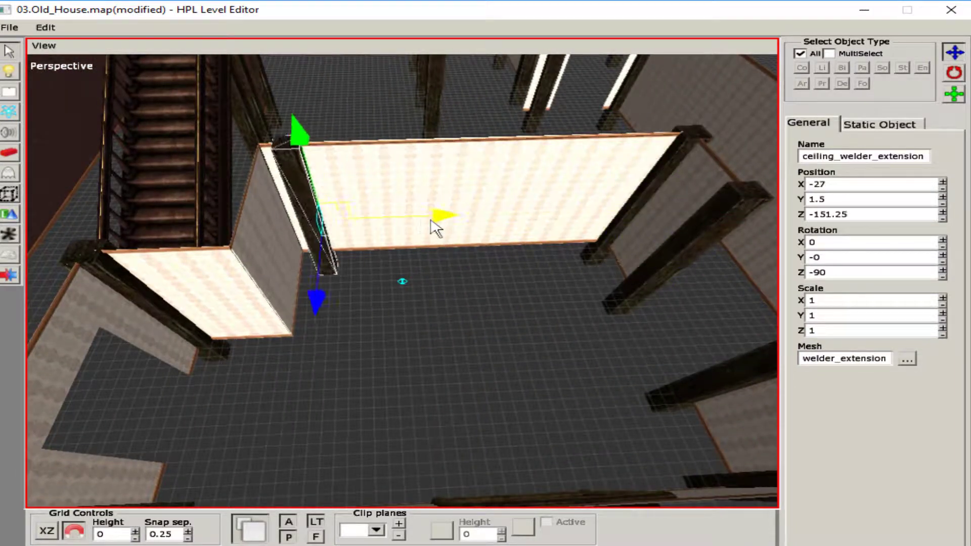
{"action": "left_click_drag", "start_coordinate": [291, 345], "coordinate": [430, 379]}
{"action": "middle_click_drag", "start_coordinate": [430, 379], "coordinate": [523, 247]}
Copy a pillar along the long striped wall to the corner at its opposite end
{"action": "left_click", "coordinate": [505, 319]}
{"action": "left_click", "coordinate": [523, 247]}
{"action": "left_click_drag", "start_coordinate": [366, 243], "coordinate": [180, 238]}
{"action": "middle_click_drag", "start_coordinate": [180, 238], "coordinate": [342, 244]}
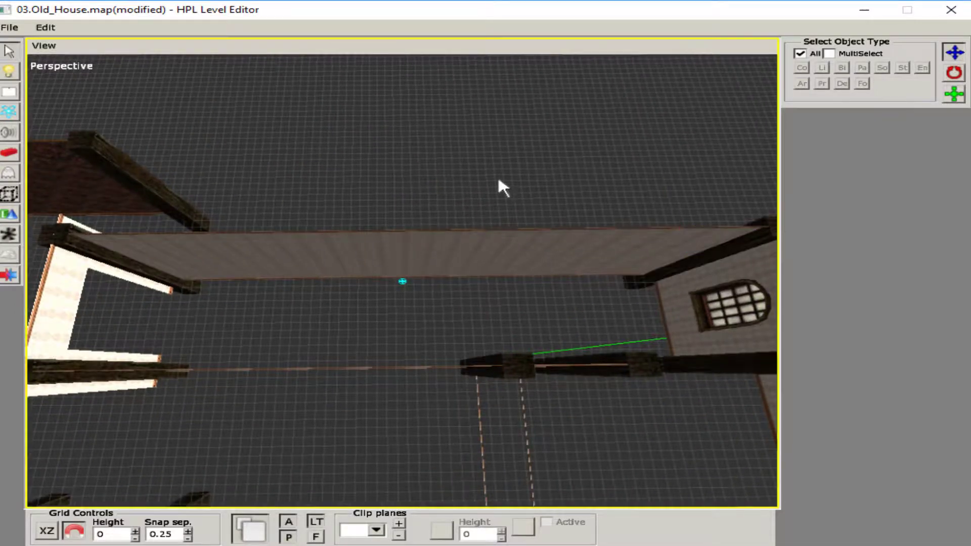
Set the plane primitive's material to concrete_floor_tiles.mat from the floor textures
{"action": "middle_click_drag", "start_coordinate": [500, 188], "coordinate": [199, 253]}
{"action": "left_click", "coordinate": [140, 183]}
{"action": "left_click", "coordinate": [869, 94]}
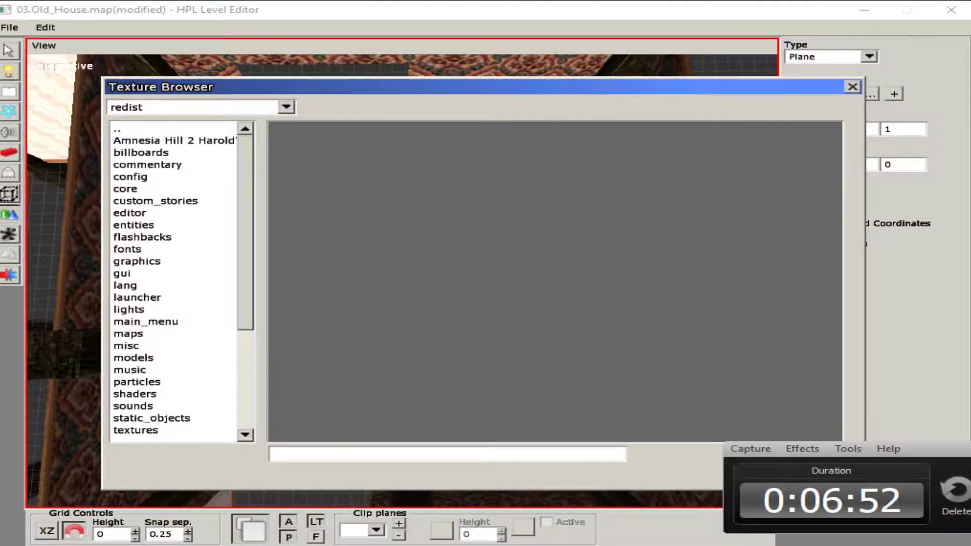
{"action": "scroll", "coordinate": [167, 354], "scroll_direction": "down", "scroll_amount": 1}
{"action": "double_click", "coordinate": [152, 392]}
{"action": "double_click", "coordinate": [164, 369]}
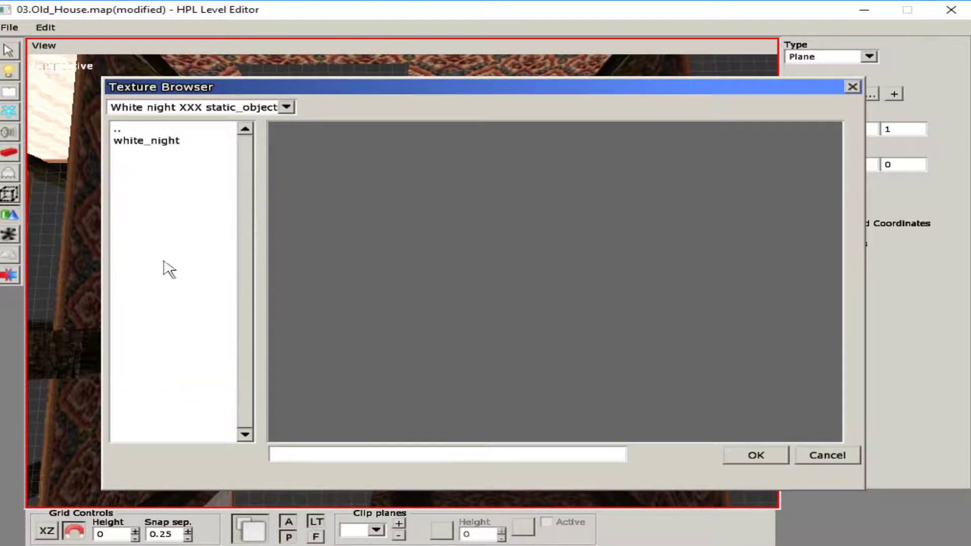
{"action": "double_click", "coordinate": [141, 191]}
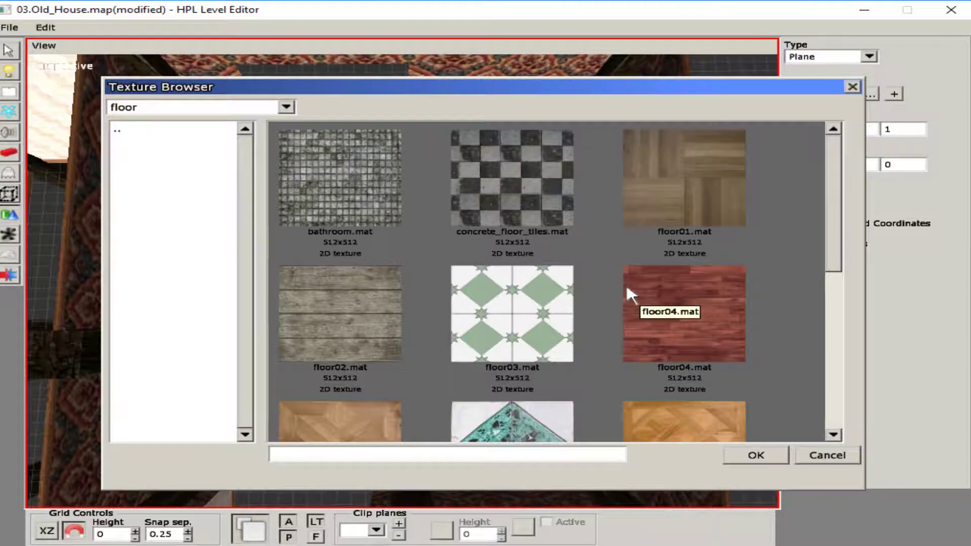
{"action": "left_click", "coordinate": [538, 216]}
{"action": "left_click", "coordinate": [745, 456]}
Draw a 1.75 by 4 floor plane from X -29.75, Z -148.25 inside the striped room's doorway and select it
{"action": "middle_click_drag", "start_coordinate": [375, 351], "coordinate": [296, 185]}
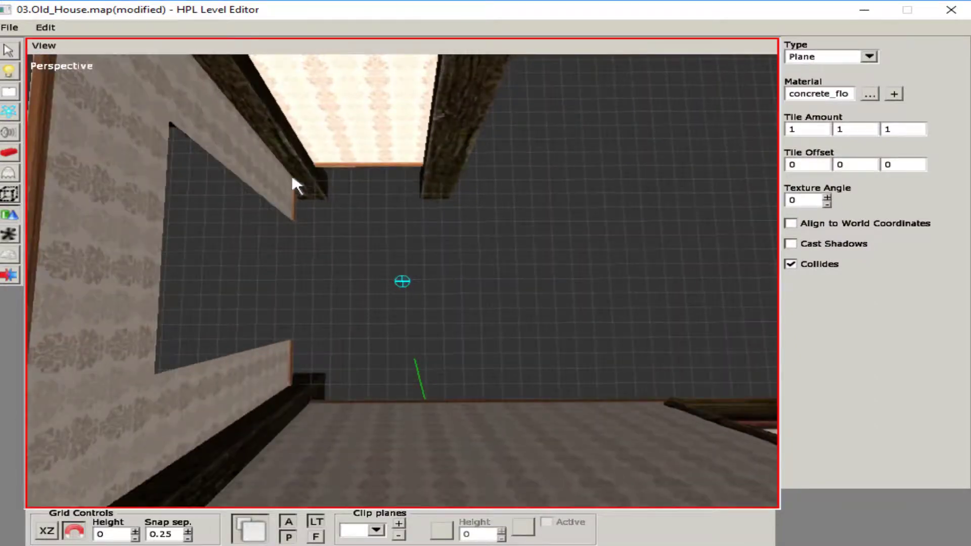
{"action": "left_click", "coordinate": [433, 396]}
{"action": "middle_click_drag", "start_coordinate": [451, 384], "coordinate": [221, 207]}
{"action": "left_click", "coordinate": [9, 50]}
{"action": "left_click", "coordinate": [267, 293]}
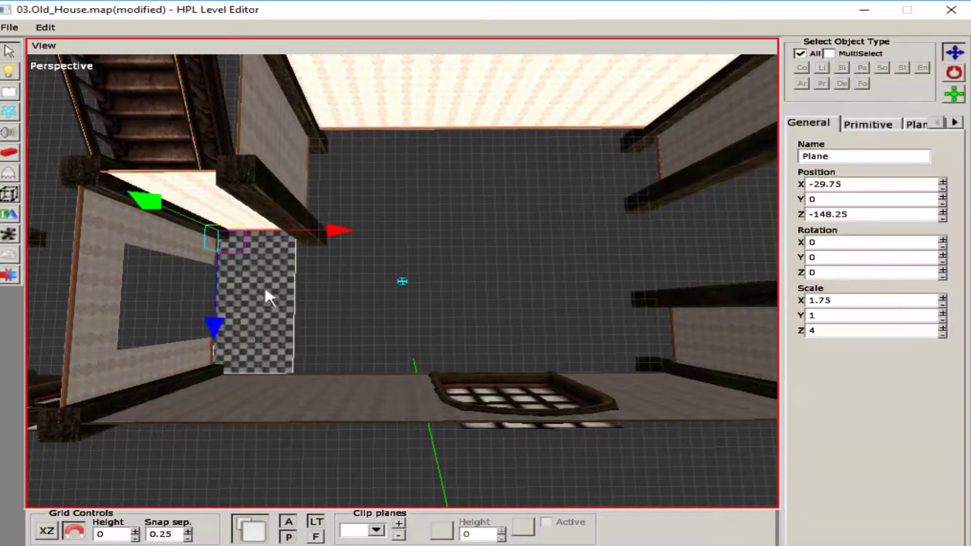
Set the checkered floor's tile amount to 0.5 on X and Z, aligned to world coordinates, and stretch a copy across the striped room
{"action": "left_click", "coordinate": [868, 125]}
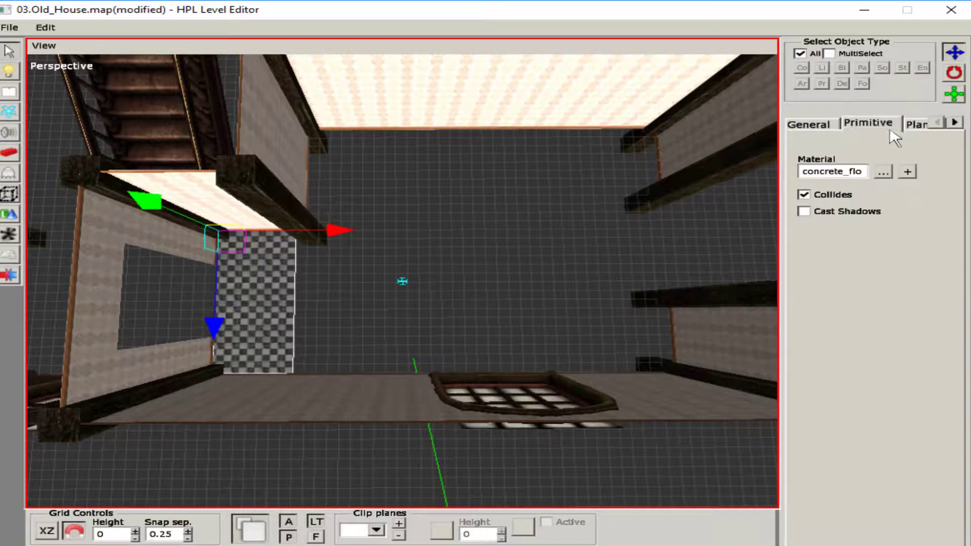
{"action": "left_click", "coordinate": [916, 123]}
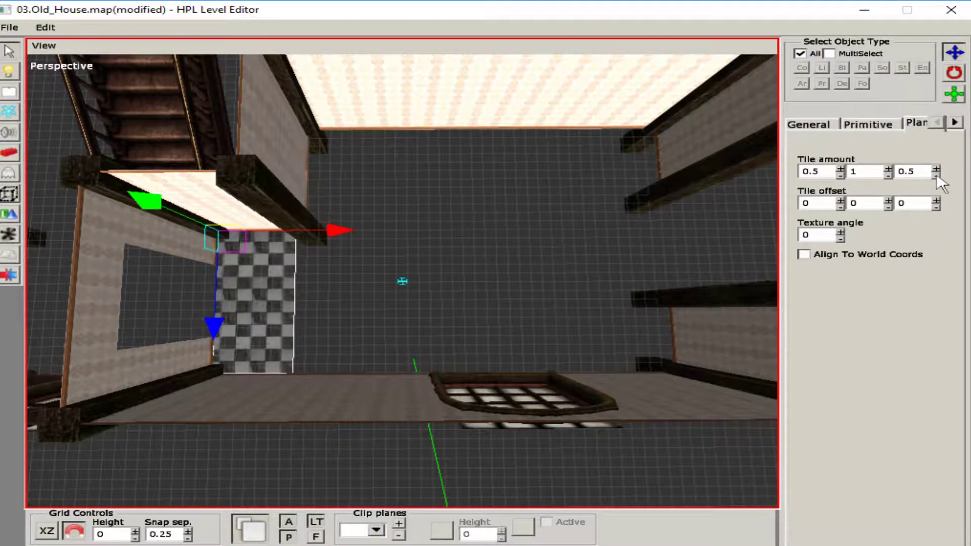
{"action": "left_click_drag", "start_coordinate": [341, 235], "coordinate": [419, 236]}
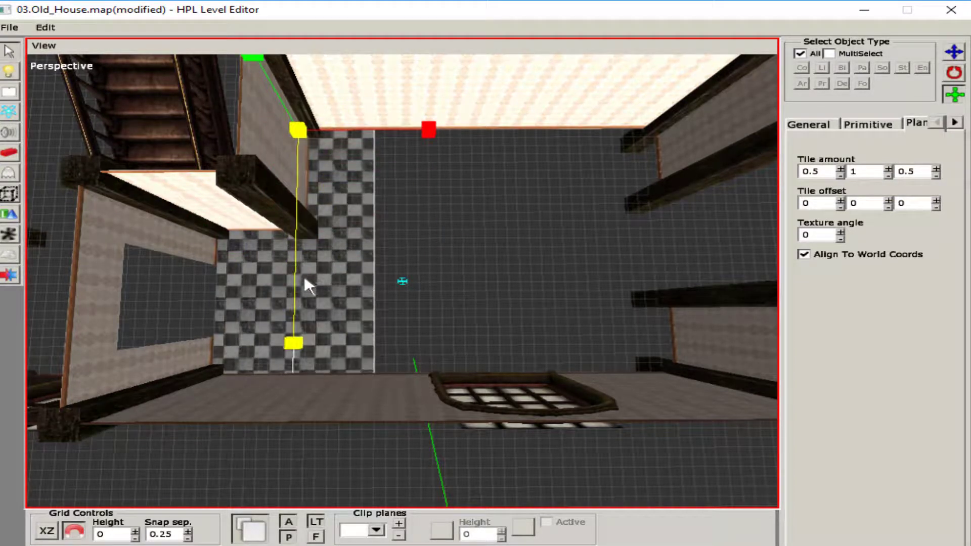
{"action": "left_click_drag", "start_coordinate": [428, 131], "coordinate": [550, 146]}
Copy the checkered floor into the adjoining narrow corridor and lengthen it toward the window wall
{"action": "key", "text": "w"}
{"action": "middle_click_drag", "start_coordinate": [550, 145], "coordinate": [286, 202]}
{"action": "left_click_drag", "start_coordinate": [286, 202], "coordinate": [408, 189]}
{"action": "middle_click_drag", "start_coordinate": [408, 190], "coordinate": [369, 122]}
{"action": "key", "text": "s"}
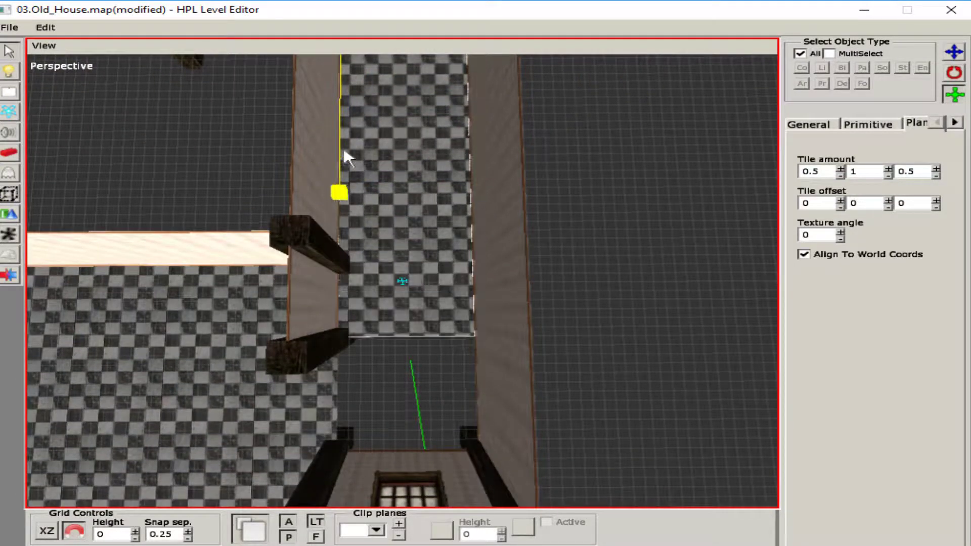
{"action": "left_click_drag", "start_coordinate": [345, 151], "coordinate": [347, 202]}
Set the plane primitive's material to floor01.mat for the rose-wallpaper room
{"action": "middle_click_drag", "start_coordinate": [347, 202], "coordinate": [364, 293]}
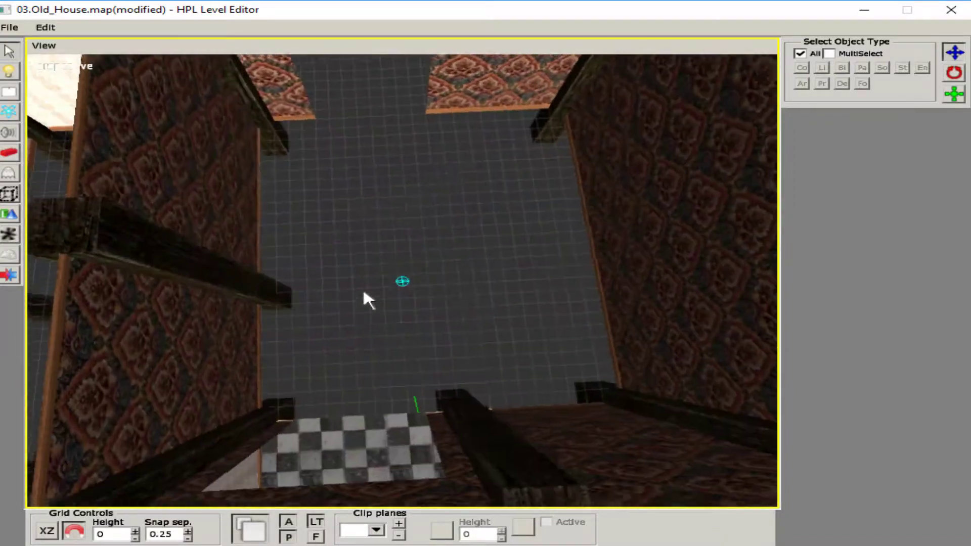
{"action": "left_click", "coordinate": [871, 94]}
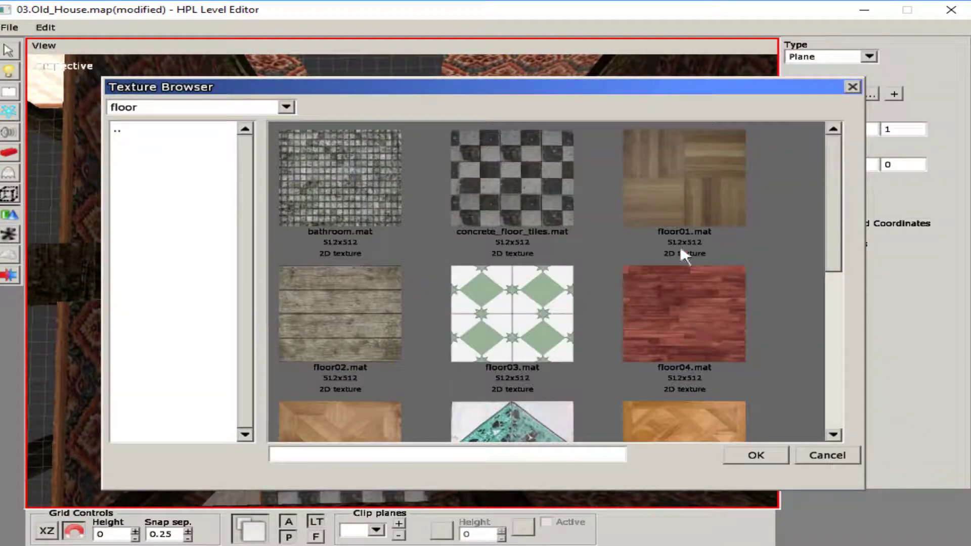
{"action": "left_click", "coordinate": [669, 212]}
{"action": "left_click", "coordinate": [750, 454]}
Draw a floor plane covering the rose-wallpaper room from wall to wall and select it
{"action": "middle_click_drag", "start_coordinate": [485, 325], "coordinate": [299, 154]}
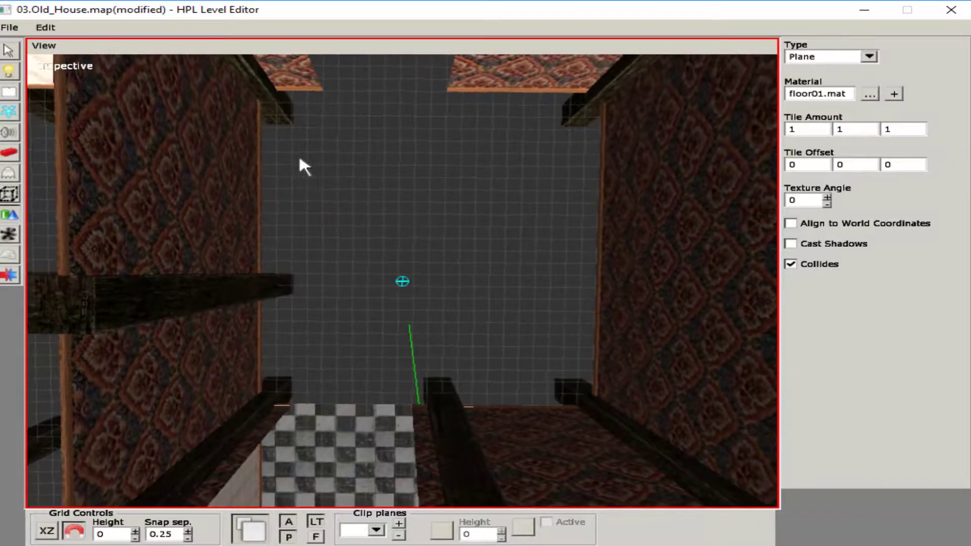
{"action": "left_click_drag", "start_coordinate": [263, 87], "coordinate": [600, 405]}
{"action": "middle_click_drag", "start_coordinate": [600, 358], "coordinate": [51, 96]}
{"action": "key", "text": "q"}
{"action": "scroll", "coordinate": [386, 253], "scroll_direction": "up", "scroll_amount": 3}
{"action": "left_click", "coordinate": [387, 254]}
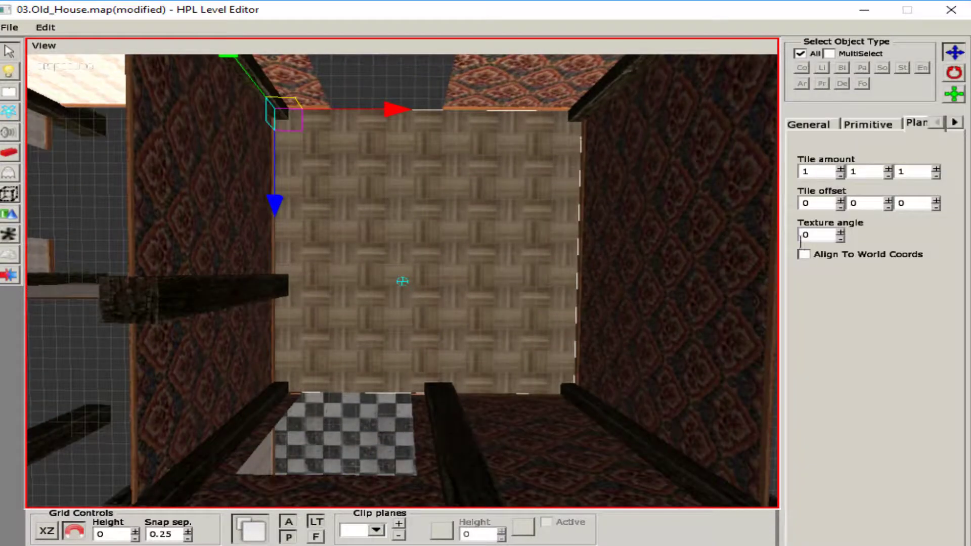
Align the floor01 plane's texture to world coordinates and reduce its tile amount on X and Z
{"action": "left_click", "coordinate": [804, 254]}
{"action": "left_click", "coordinate": [840, 175]}
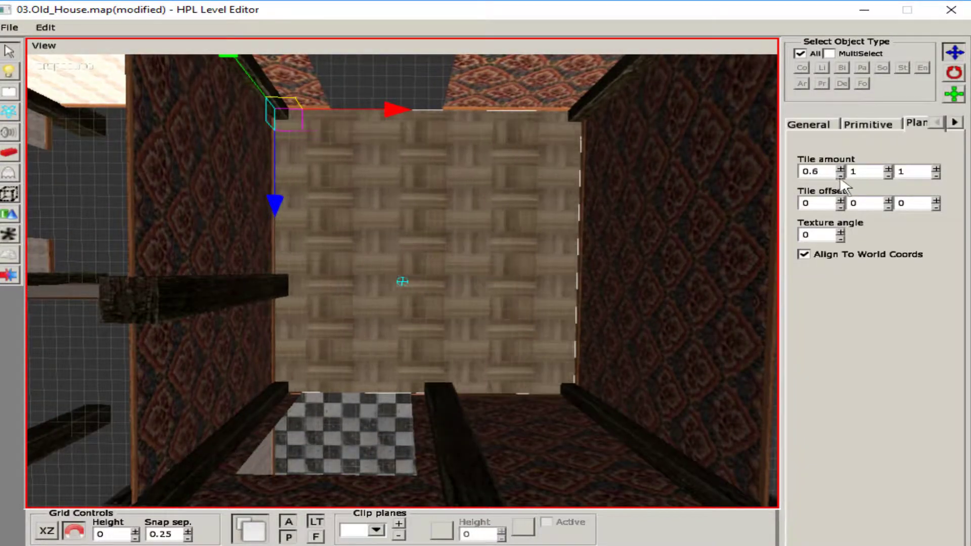
{"action": "left_click", "coordinate": [936, 175]}
{"action": "left_click", "coordinate": [397, 237]}
Set the plane primitive's material to floor04.mat for the hall at the foot of the staircase
{"action": "middle_click_drag", "start_coordinate": [397, 236], "coordinate": [479, 248]}
{"action": "key", "text": "o"}
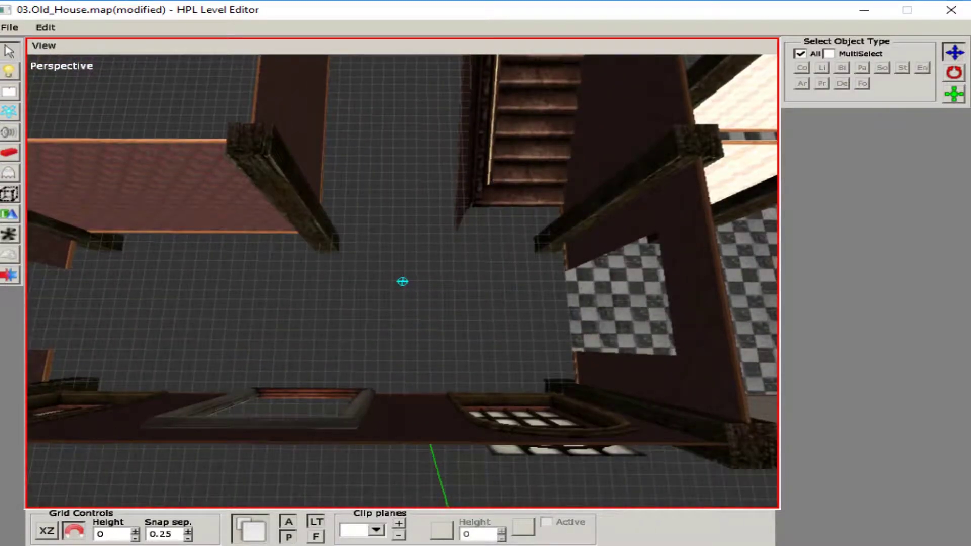
{"action": "left_click", "coordinate": [873, 94]}
{"action": "left_click", "coordinate": [684, 314]}
{"action": "left_click", "coordinate": [755, 455]}
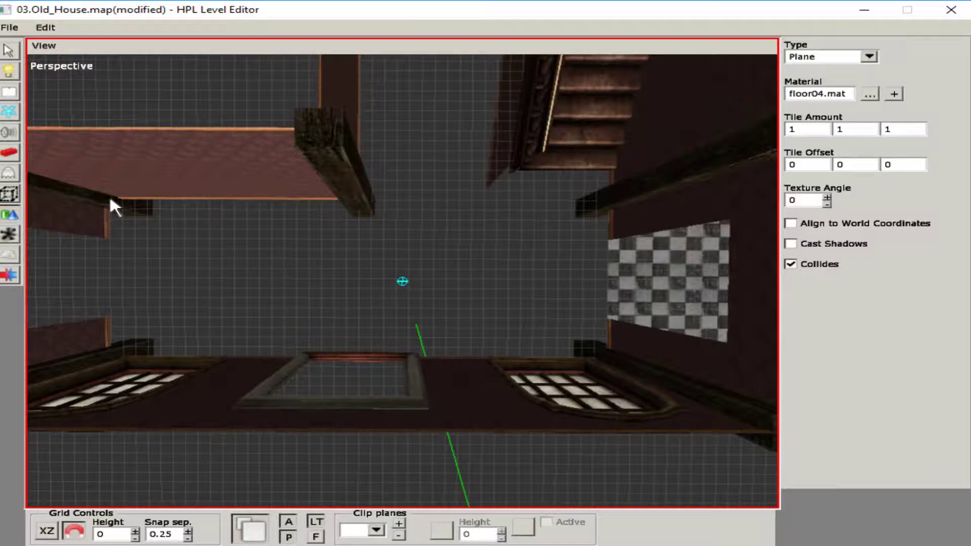
Draw a red wood floor plane across the windowed hall between its two doorways and select it
{"action": "left_click_drag", "start_coordinate": [110, 199], "coordinate": [603, 360]}
{"action": "key", "text": "s"}
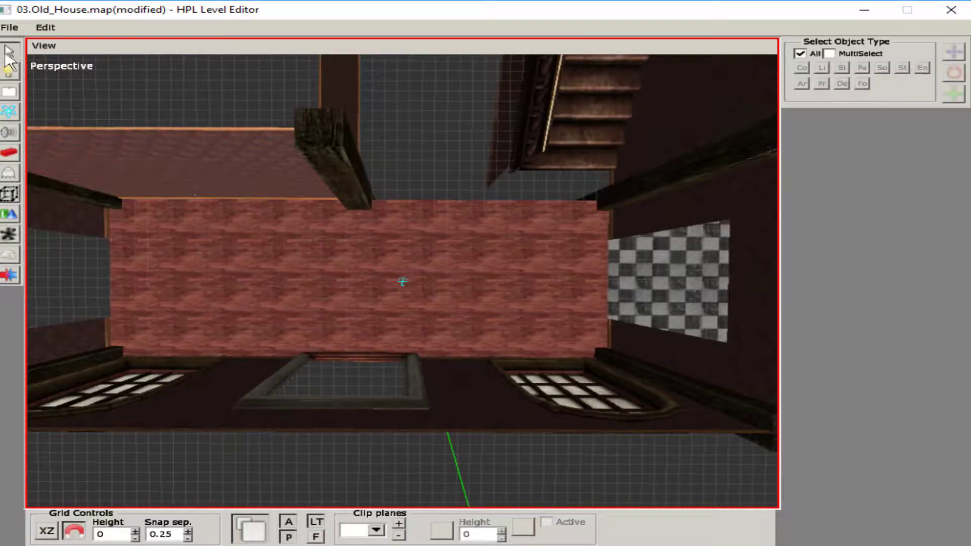
{"action": "left_click", "coordinate": [354, 247]}
Copy the red hall floor into the far end of the long corridor and fit it to the corridor's width
{"action": "middle_click_drag", "start_coordinate": [354, 247], "coordinate": [401, 275]}
{"action": "middle_click_drag", "start_coordinate": [75, 339], "coordinate": [144, 147]}
{"action": "left_click_drag", "start_coordinate": [141, 135], "coordinate": [325, 156]}
{"action": "key", "text": "r"}
{"action": "key", "text": "s"}
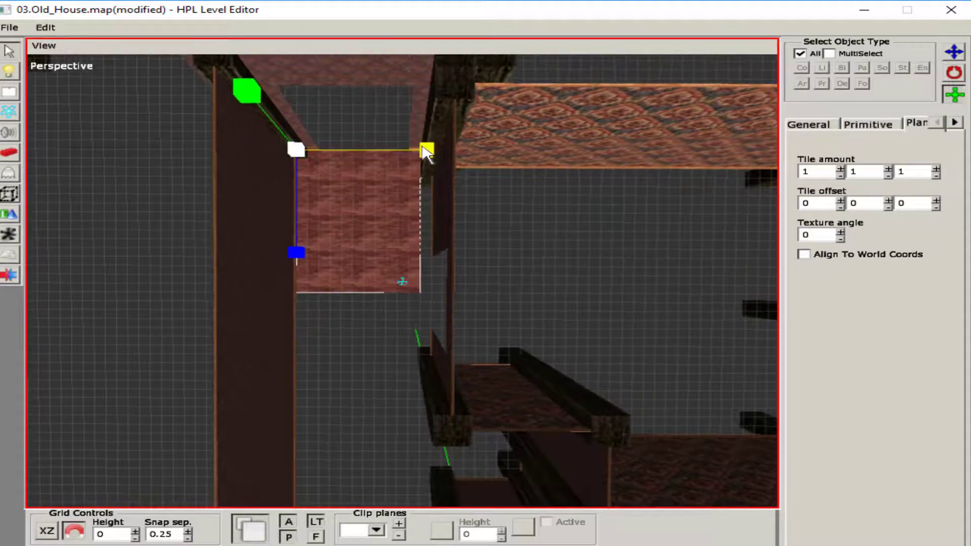
Lengthen the red corridor floor past the staircase until it meets the hall
{"action": "left_click_drag", "start_coordinate": [335, 282], "coordinate": [304, 292]}
{"action": "middle_click_drag", "start_coordinate": [303, 292], "coordinate": [337, 143]}
{"action": "left_click_drag", "start_coordinate": [336, 143], "coordinate": [343, 173]}
{"action": "key", "text": "t"}
{"action": "key", "text": "s"}
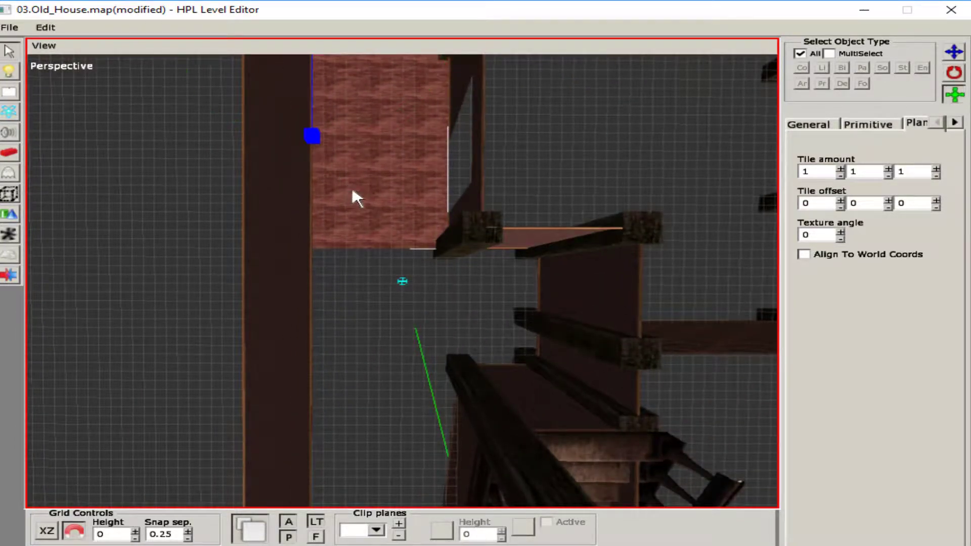
{"action": "middle_click_drag", "start_coordinate": [348, 188], "coordinate": [356, 83]}
{"action": "left_click_drag", "start_coordinate": [356, 83], "coordinate": [347, 272]}
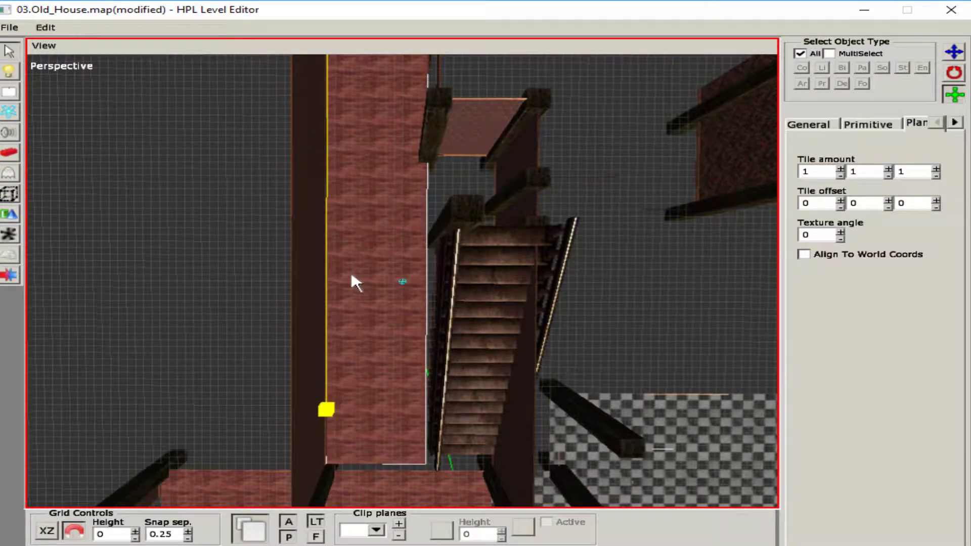
{"action": "left_click", "coordinate": [349, 273]}
Copy the red corridor floor beside itself and resize it to fill the area under the staircase
{"action": "middle_click_drag", "start_coordinate": [349, 273], "coordinate": [281, 156]}
{"action": "left_click", "coordinate": [281, 157]}
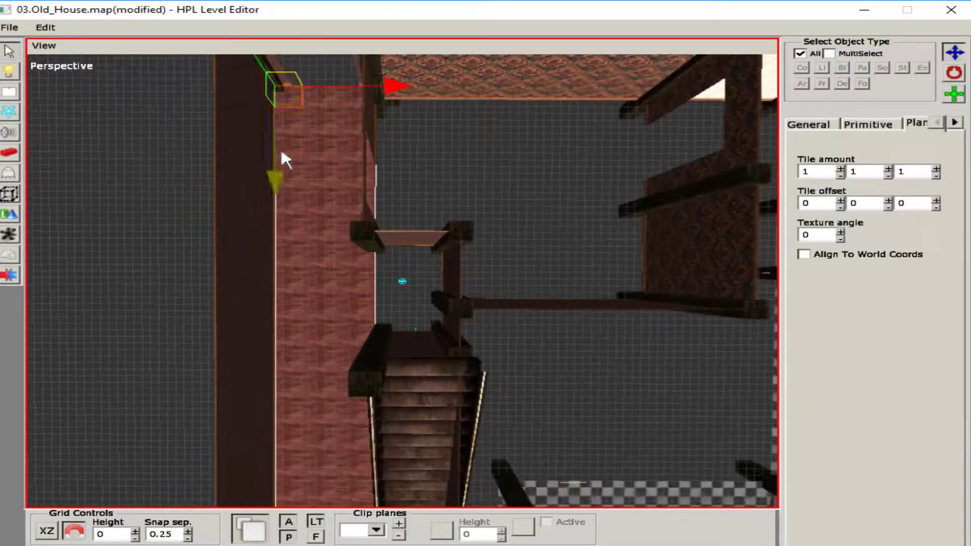
{"action": "left_click_drag", "start_coordinate": [366, 94], "coordinate": [487, 93]}
{"action": "key", "text": "s"}
{"action": "middle_click_drag", "start_coordinate": [403, 182], "coordinate": [288, 187]}
{"action": "scroll", "coordinate": [460, 223], "scroll_direction": "up", "scroll_amount": 5}
{"action": "key", "text": "t"}
{"action": "key", "text": "s"}
{"action": "left_click_drag", "start_coordinate": [227, 147], "coordinate": [162, 67]}
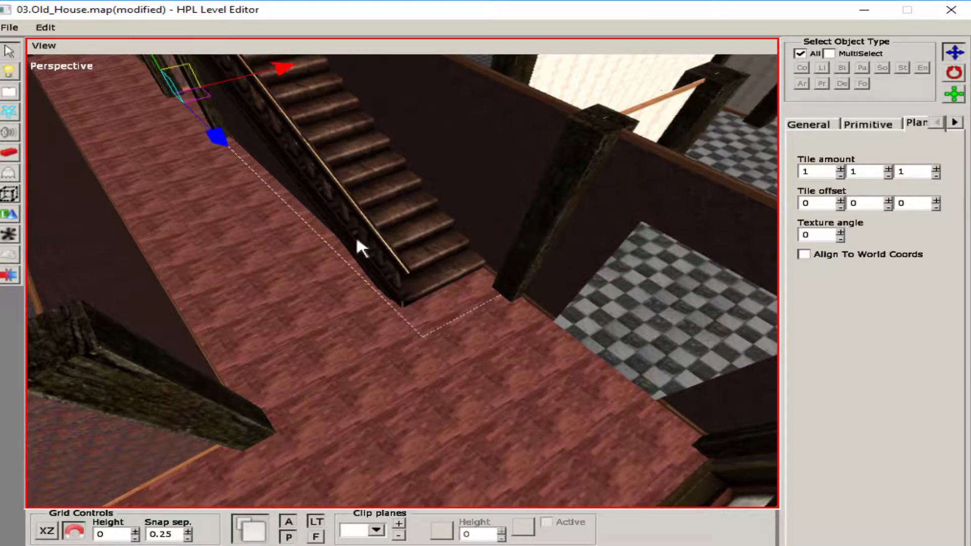
Set the corridor floor's tile amount to 0.5 on X and Z and align its texture to world coordinates
{"action": "middle_click_drag", "start_coordinate": [356, 245], "coordinate": [617, 180]}
{"action": "left_click", "coordinate": [840, 175]}
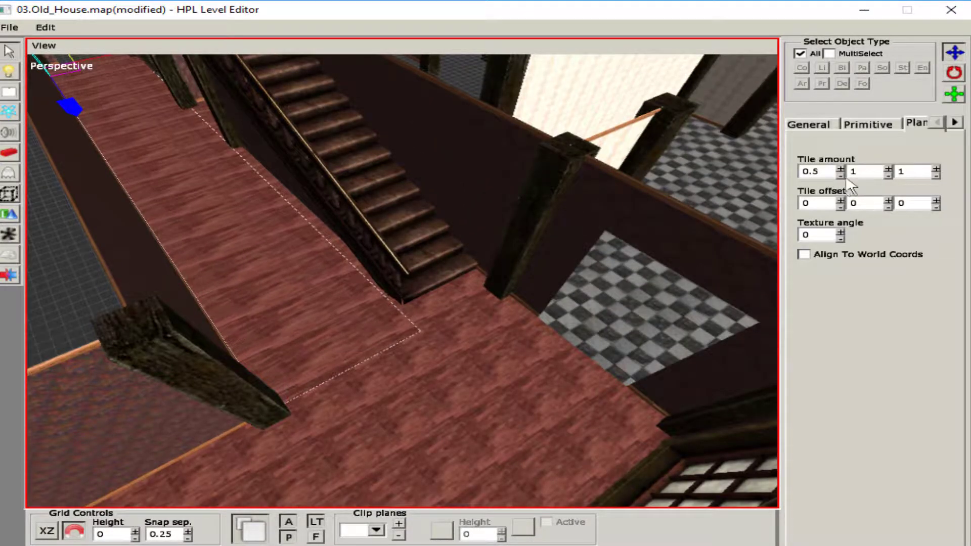
{"action": "left_click", "coordinate": [804, 254]}
{"action": "left_click", "coordinate": [936, 175]}
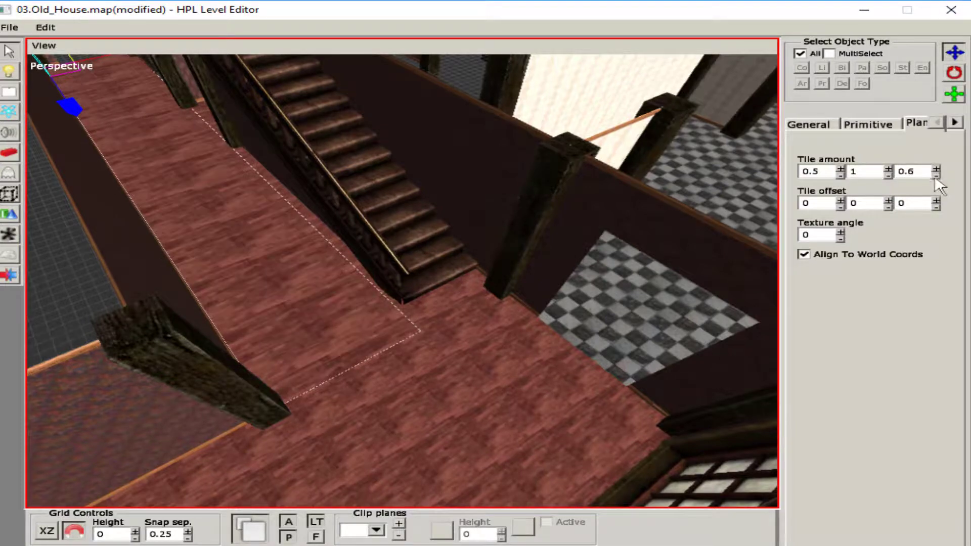
Set the under-stairs floor's X tile amount to 0.5 and reduce its Z tile amount
{"action": "left_click", "coordinate": [474, 299]}
{"action": "left_click", "coordinate": [840, 176]}
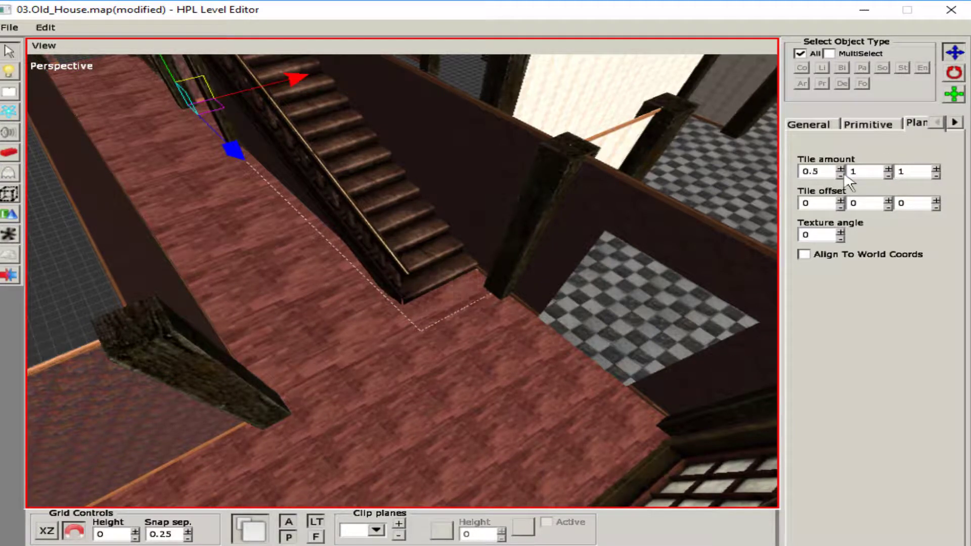
{"action": "left_click", "coordinate": [936, 175]}
Set the hall floor's tile amount to 0.5 on X and Z and align its texture to world coordinates
{"action": "middle_click_drag", "start_coordinate": [581, 328], "coordinate": [505, 263]}
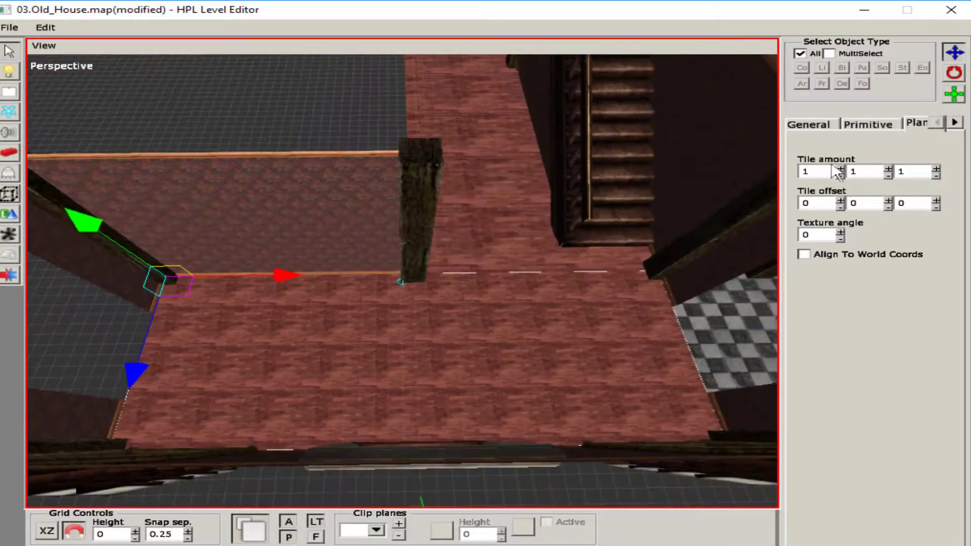
{"action": "left_click", "coordinate": [840, 176]}
{"action": "left_click", "coordinate": [936, 175]}
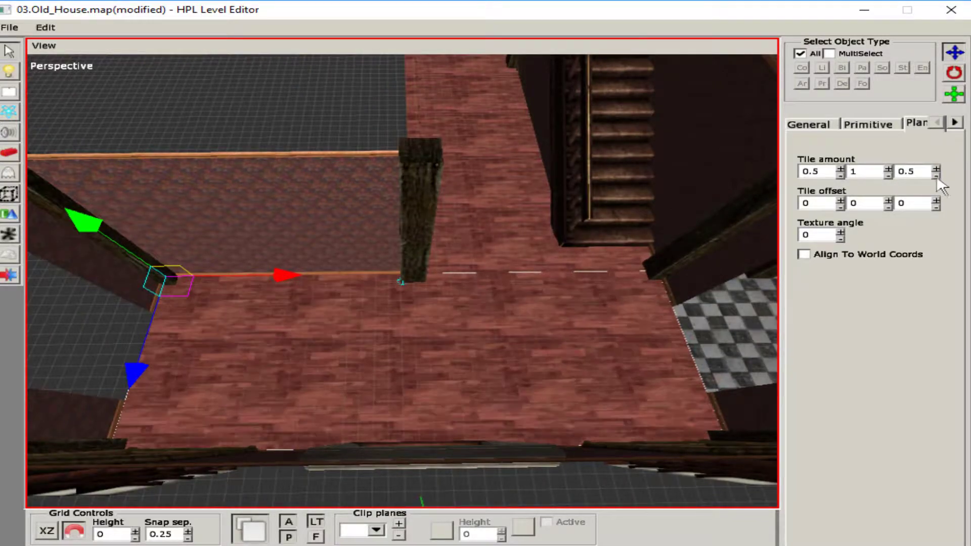
{"action": "left_click", "coordinate": [804, 254]}
Set the plane primitive's material to floor05.mat for the rose-wallpaper room beyond the hall
{"action": "middle_click_drag", "start_coordinate": [405, 253], "coordinate": [435, 271]}
{"action": "left_click", "coordinate": [436, 273]}
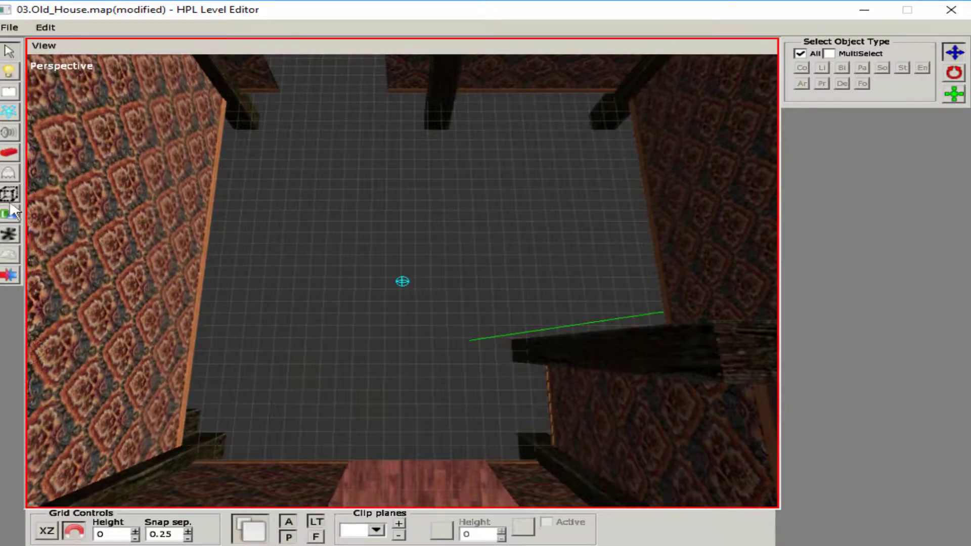
{"action": "left_click", "coordinate": [871, 94]}
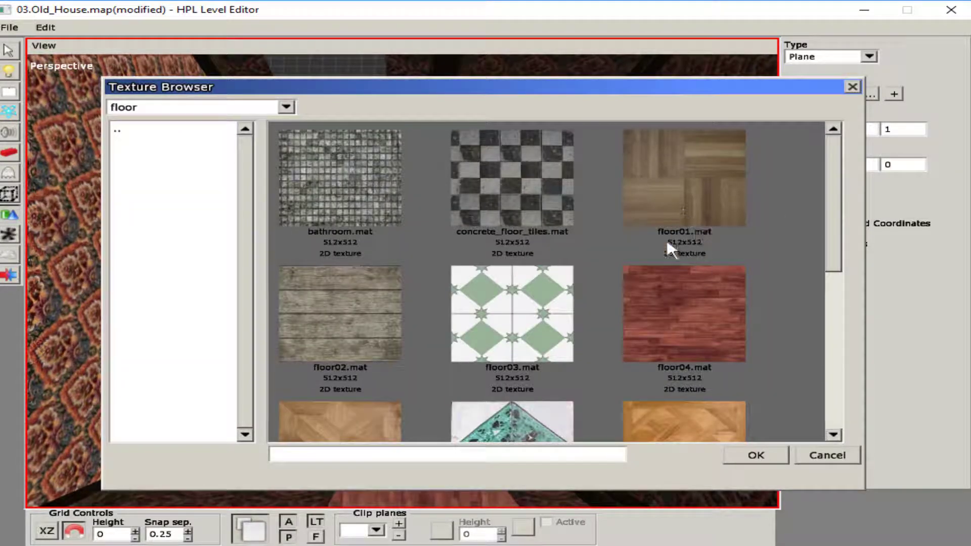
{"action": "scroll", "coordinate": [667, 243], "scroll_direction": "down", "scroll_amount": 3}
{"action": "left_click", "coordinate": [369, 336]}
{"action": "left_click", "coordinate": [749, 455]}
Draw a parquet floor plane across the room's narrower section beside the red-floored doorway and select it
{"action": "middle_click_drag", "start_coordinate": [749, 459], "coordinate": [190, 276]}
{"action": "left_click_drag", "start_coordinate": [190, 276], "coordinate": [554, 387]}
{"action": "left_click", "coordinate": [9, 51]}
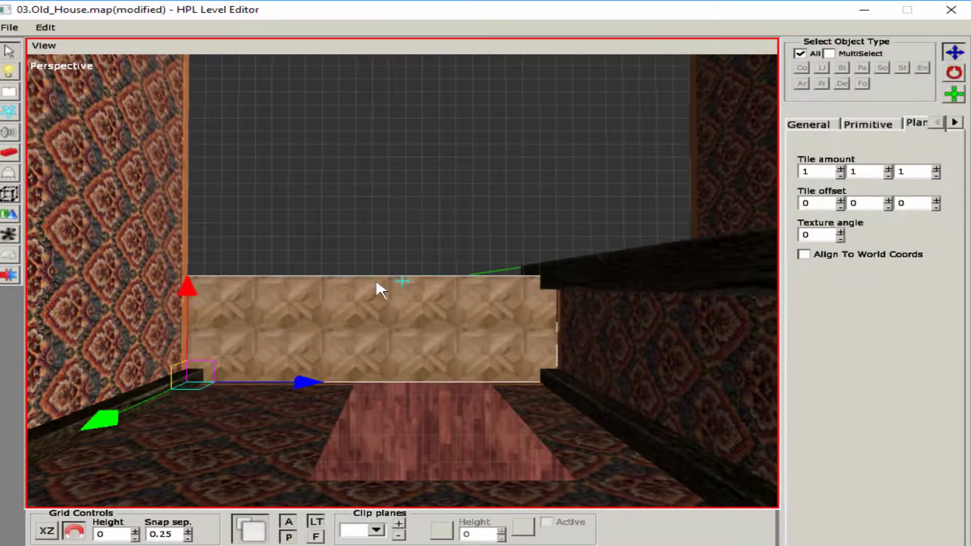
Set the parquet floor's tile amount to 0.5 on X and Z and align its texture to world coordinates
{"action": "left_click", "coordinate": [841, 176]}
{"action": "left_click", "coordinate": [840, 176]}
{"action": "left_click", "coordinate": [841, 176]}
{"action": "left_click", "coordinate": [840, 176]}
{"action": "left_click", "coordinate": [840, 175]}
{"action": "left_click", "coordinate": [936, 176]}
{"action": "left_click", "coordinate": [936, 176]}
{"action": "left_click", "coordinate": [936, 175]}
{"action": "left_click", "coordinate": [936, 176]}
{"action": "left_click", "coordinate": [936, 176]}
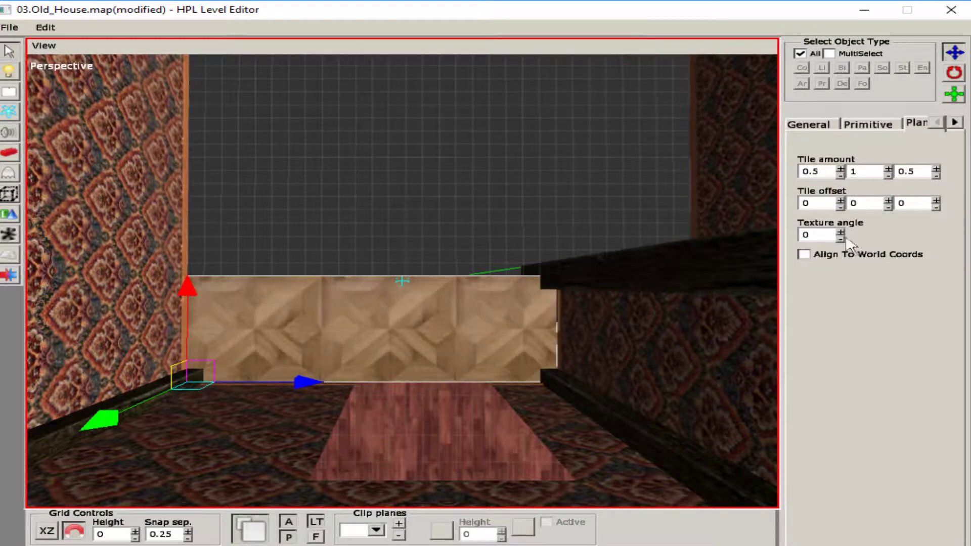
{"action": "left_click", "coordinate": [804, 254]}
Duplicate the parquet floor, move it further into the room and resize it to cover the remaining wider area
{"action": "key", "text": "ctrl+d"}
{"action": "left_click_drag", "start_coordinate": [190, 290], "coordinate": [214, 164]}
{"action": "scroll", "coordinate": [247, 261], "scroll_direction": "down", "scroll_amount": 6}
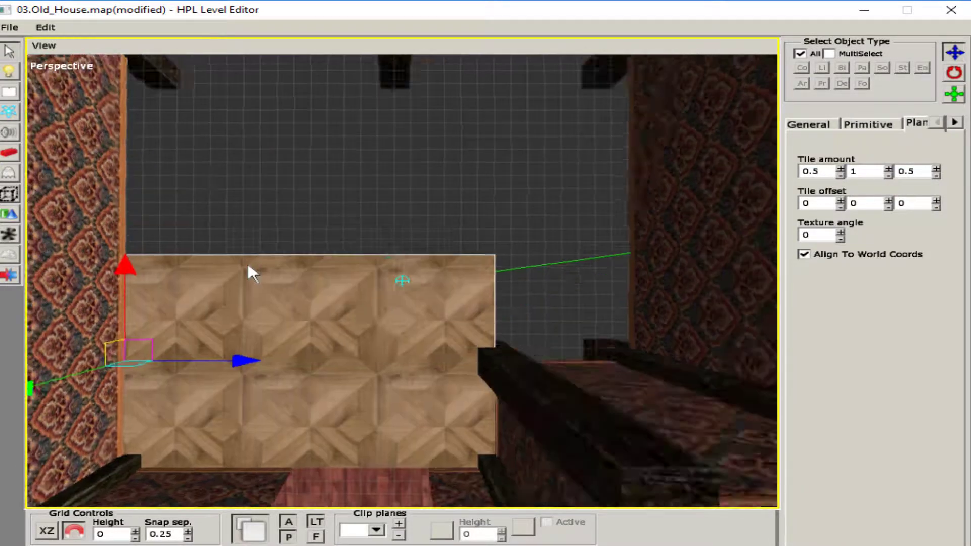
{"action": "key", "text": "s"}
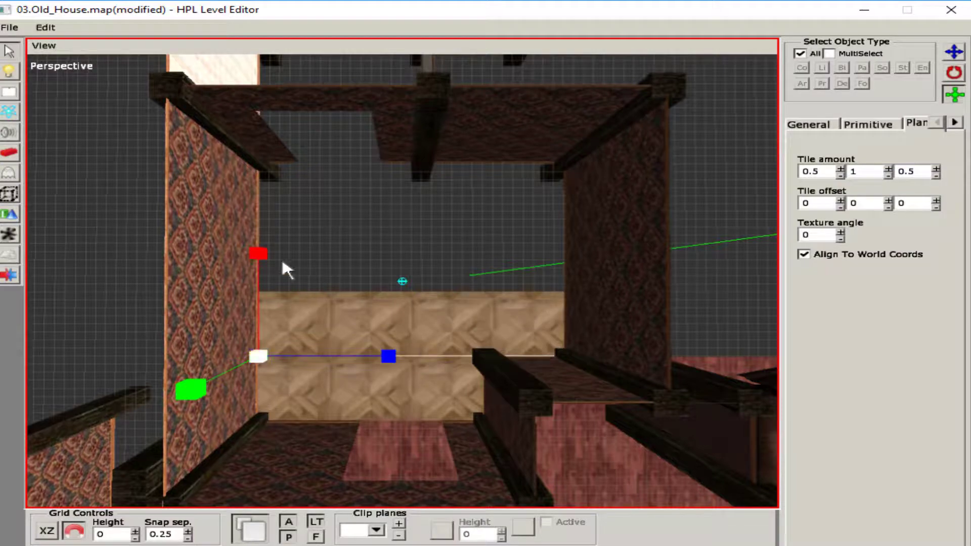
{"action": "left_click_drag", "start_coordinate": [258, 253], "coordinate": [268, 196]}
{"action": "middle_click_drag", "start_coordinate": [270, 198], "coordinate": [288, 354]}
{"action": "left_click_drag", "start_coordinate": [287, 353], "coordinate": [288, 358]}
Copy the parquet floor into the adjoining small striped room and resize it to fit between the walls
{"action": "key", "text": "t"}
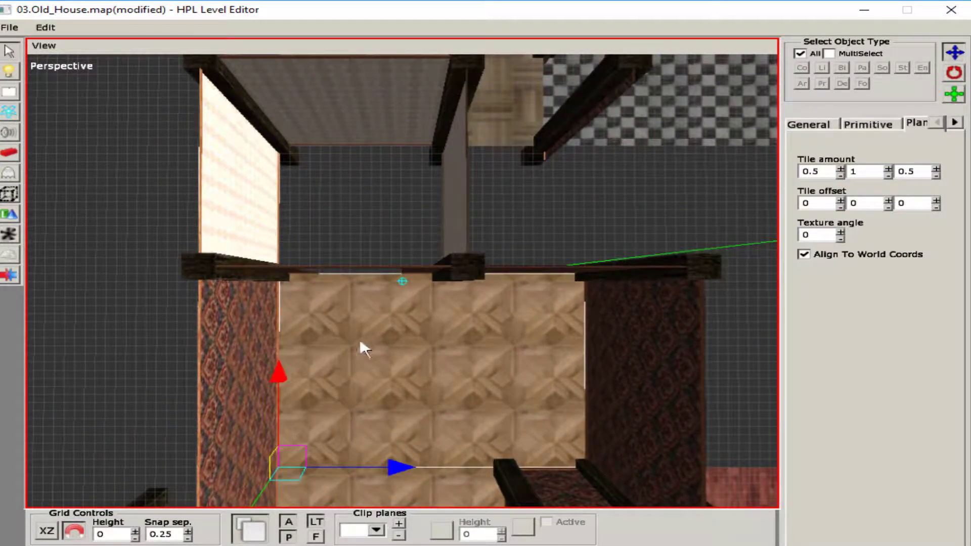
{"action": "middle_click_drag", "start_coordinate": [273, 392], "coordinate": [349, 353]}
{"action": "key", "text": "s"}
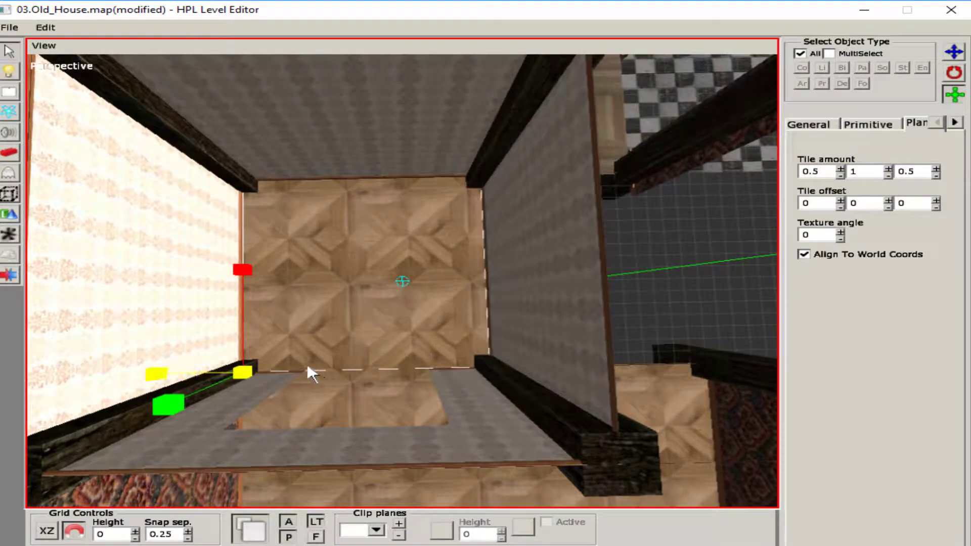
{"action": "left_click_drag", "start_coordinate": [243, 271], "coordinate": [260, 308]}
{"action": "left_click", "coordinate": [444, 219]}
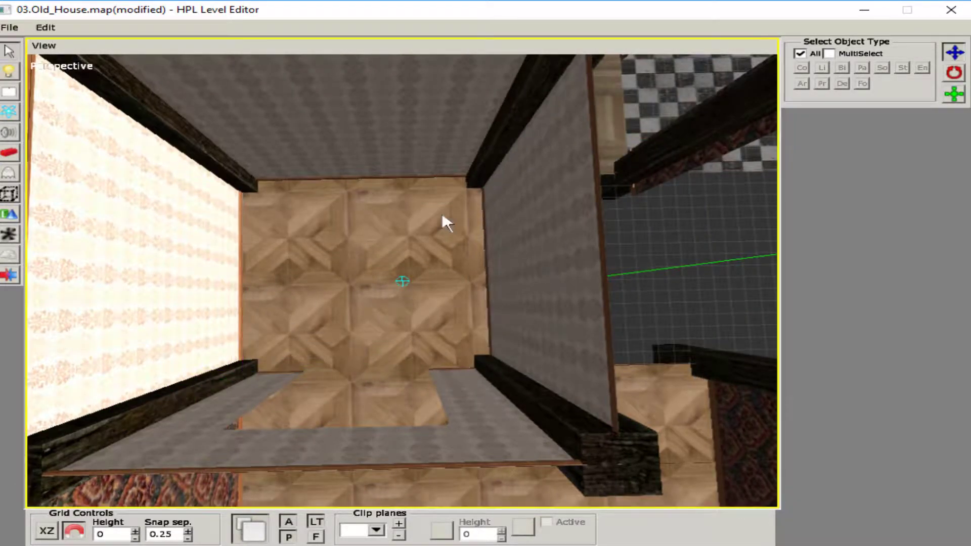
Copy the red corridor floor into the perpendicular passage beside the yellow rooms and resize it to fill that passage
{"action": "middle_click_drag", "start_coordinate": [444, 219], "coordinate": [498, 292]}
{"action": "left_click", "coordinate": [390, 275]}
{"action": "left_click", "coordinate": [507, 275]}
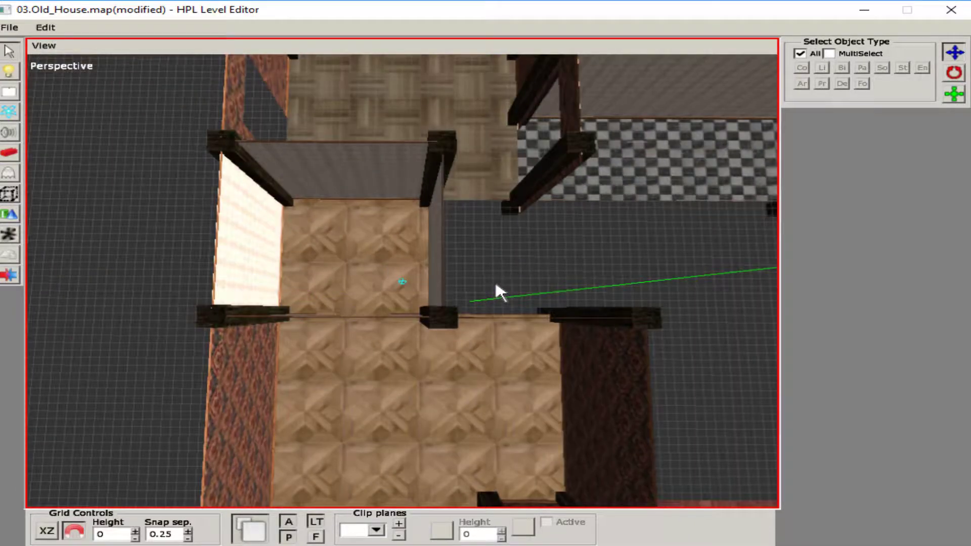
{"action": "middle_click_drag", "start_coordinate": [494, 280], "coordinate": [347, 303]}
{"action": "left_click", "coordinate": [254, 317]}
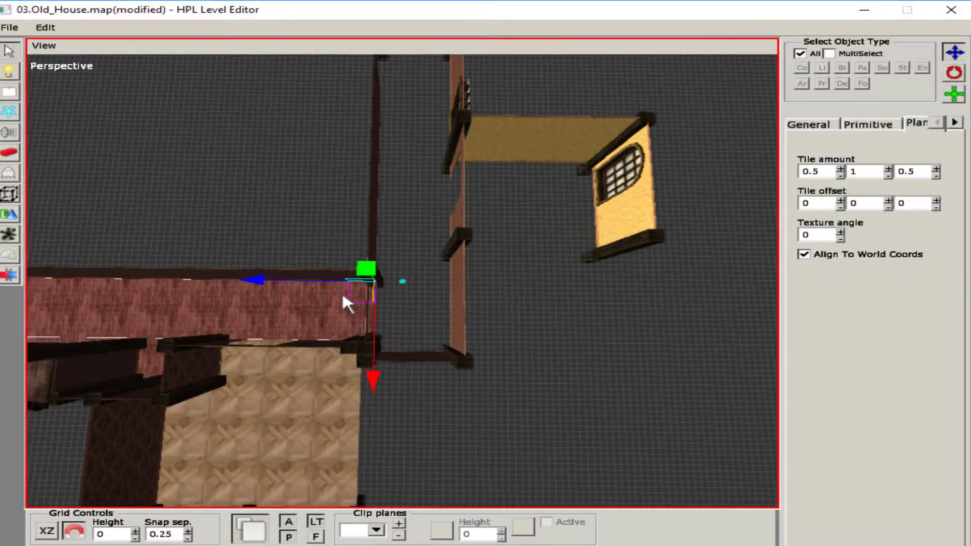
{"action": "key", "text": "e"}
{"action": "middle_click_drag", "start_coordinate": [545, 382], "coordinate": [269, 330]}
{"action": "key", "text": "w"}
{"action": "mouse_move", "coordinate": [278, 334]}
{"action": "left_mouse_down"}
{"action": "mouse_move", "coordinate": [249, 335]}
{"action": "mouse_move", "coordinate": [260, 332]}
{"action": "left_mouse_up"}
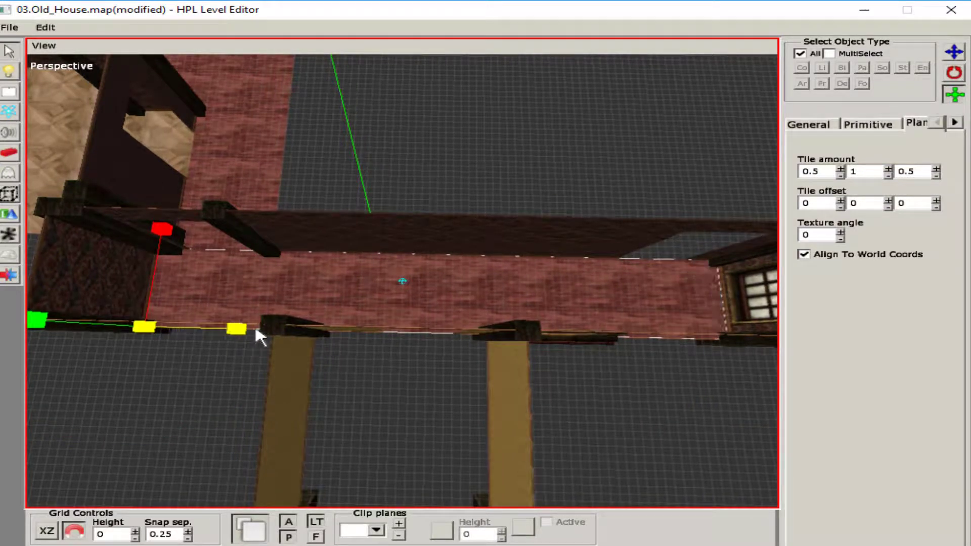
{"action": "left_click", "coordinate": [260, 332]}
Draw a floor plane with the floor06.mat texture across the yellow room with the arched window
{"action": "middle_click_drag", "start_coordinate": [260, 331], "coordinate": [89, 243]}
{"action": "left_click", "coordinate": [869, 94]}
{"action": "scroll", "coordinate": [548, 298], "scroll_direction": "down", "scroll_amount": 6}
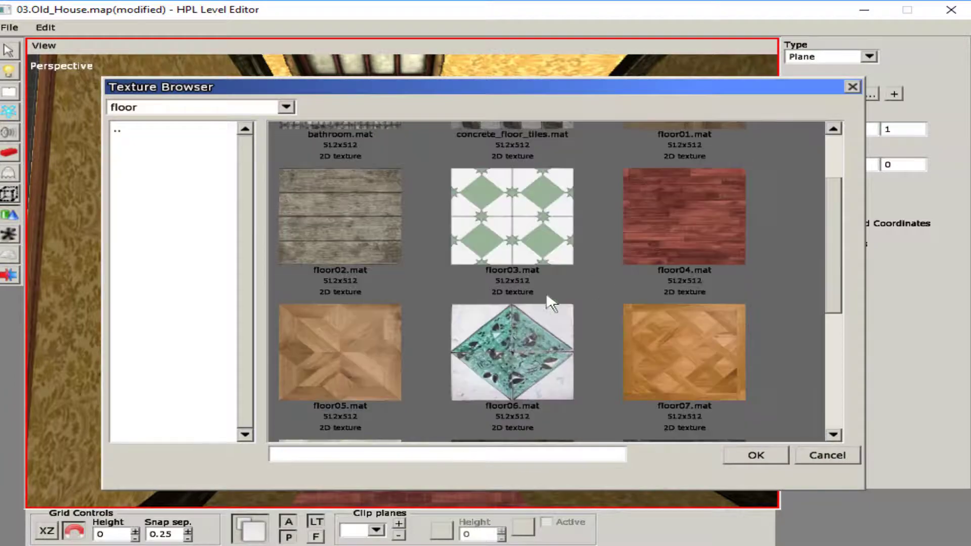
{"action": "scroll", "coordinate": [545, 290], "scroll_direction": "up", "scroll_amount": 2}
{"action": "left_click", "coordinate": [520, 222]}
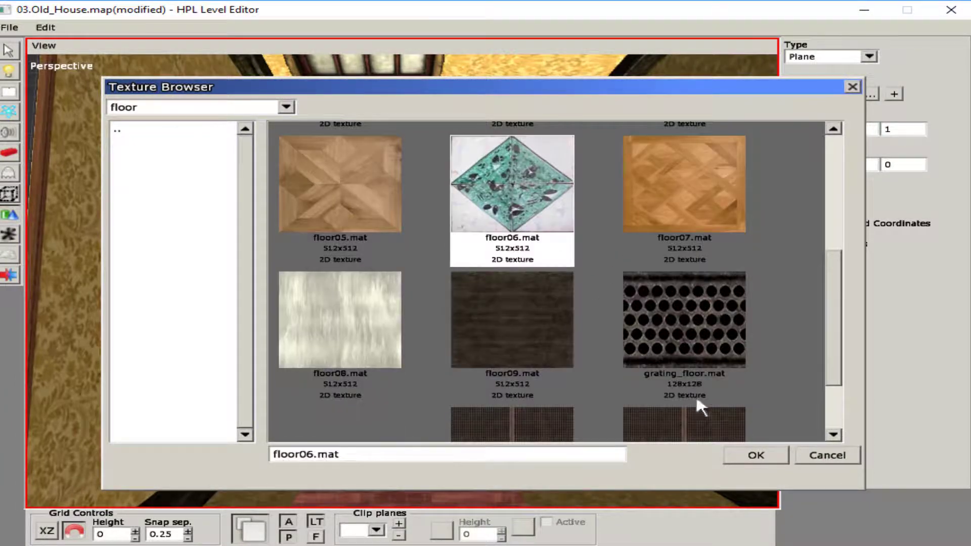
{"action": "left_click", "coordinate": [741, 449]}
{"action": "left_click_drag", "start_coordinate": [277, 101], "coordinate": [605, 423]}
Set the green-tiled floor's tile amount to 0.5 on X and Z and align its texture to world coordinates
{"action": "left_click", "coordinate": [8, 50]}
{"action": "left_click", "coordinate": [531, 234]}
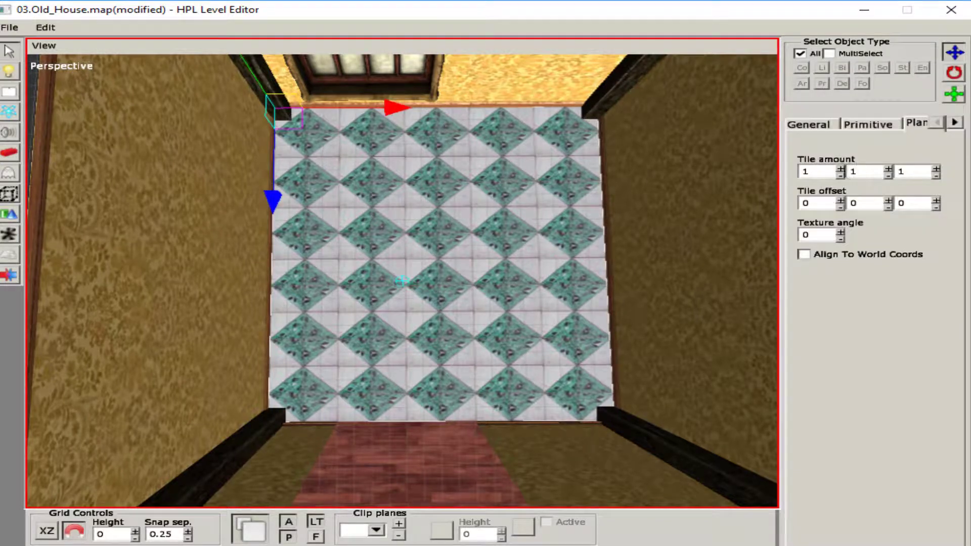
{"action": "left_click", "coordinate": [840, 175]}
{"action": "left_click", "coordinate": [936, 176]}
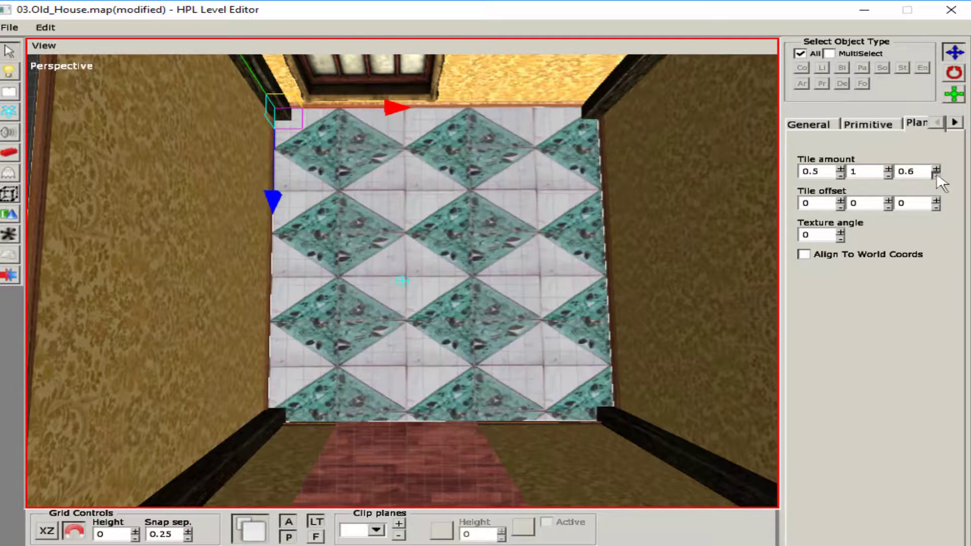
{"action": "left_click", "coordinate": [809, 256]}
{"action": "scroll", "coordinate": [307, 260], "scroll_direction": "down", "scroll_amount": 3}
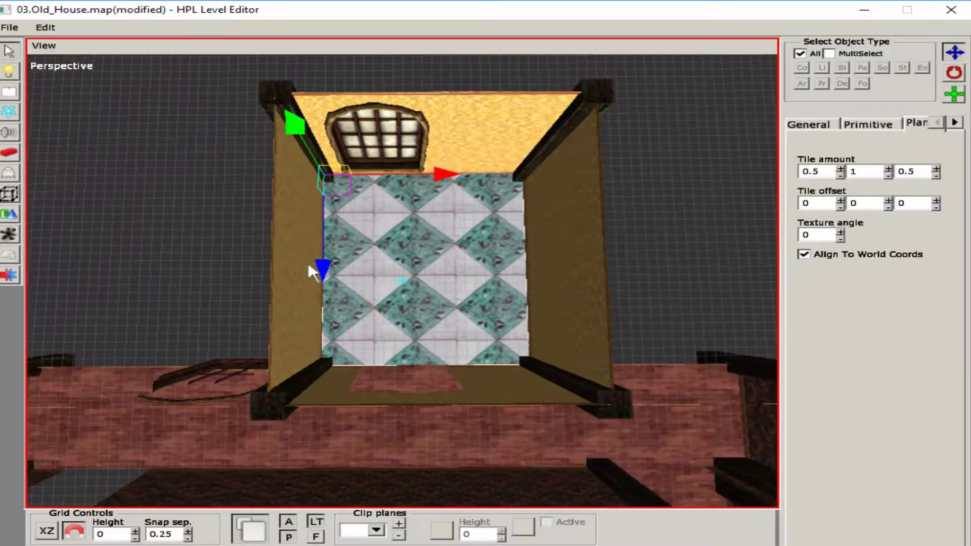
Shift the green-tiled floor slightly along X and turn off its alignment to world coordinates
{"action": "left_click", "coordinate": [158, 253]}
{"action": "scroll", "coordinate": [203, 263], "scroll_direction": "up", "scroll_amount": 5}
{"action": "scroll", "coordinate": [212, 267], "scroll_direction": "down", "scroll_amount": 3}
{"action": "left_click", "coordinate": [428, 113]}
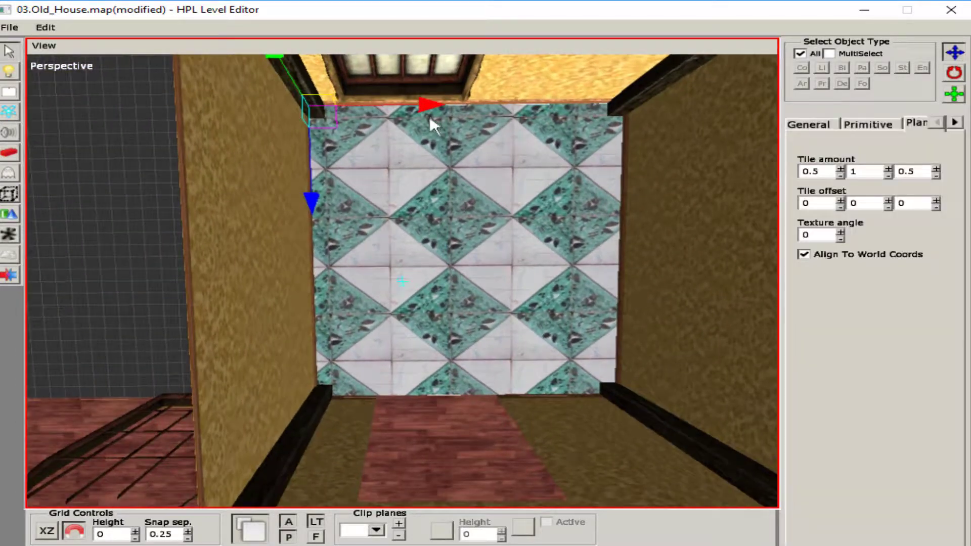
{"action": "left_click_drag", "start_coordinate": [429, 114], "coordinate": [397, 115]}
{"action": "left_click", "coordinate": [803, 255]}
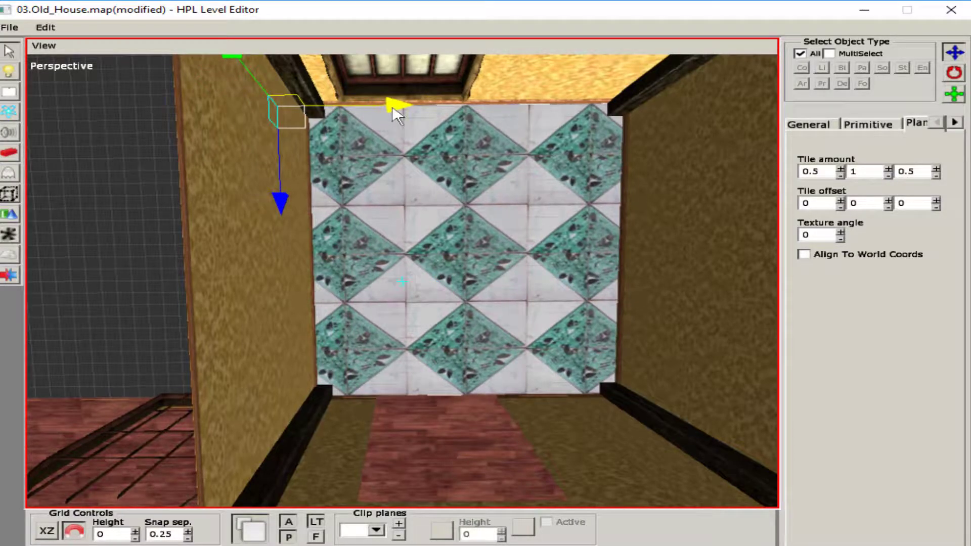
Check which mesh the floral doorway wall beside the red corridor uses
{"action": "left_click_drag", "start_coordinate": [336, 156], "coordinate": [284, 174], "text": "alt"}
{"action": "left_click", "coordinate": [282, 171]}
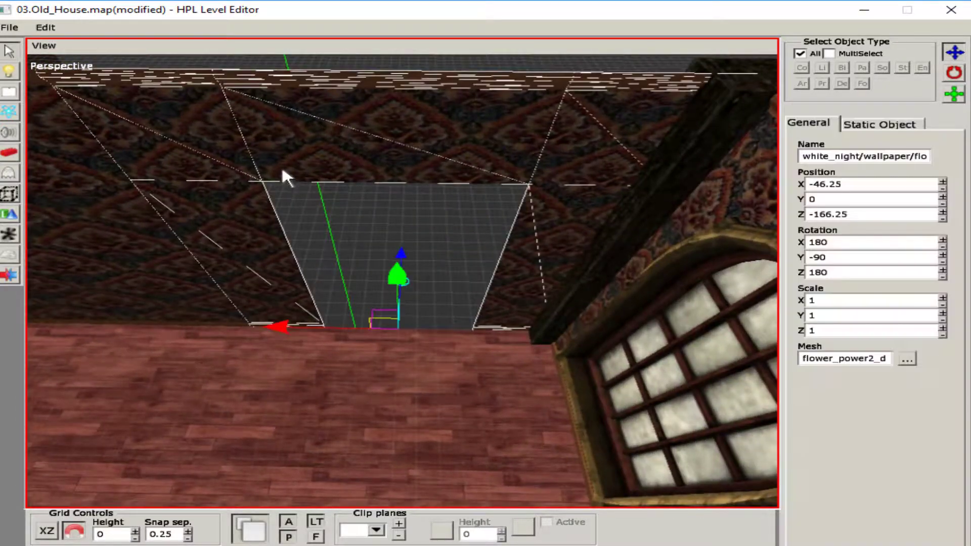
{"action": "key", "text": "r"}
{"action": "left_click_drag", "start_coordinate": [336, 435], "coordinate": [43, 216]}
Place flower_power2 walls from the White night XXX static objects on both sides behind the corridor doorway
{"action": "left_click", "coordinate": [9, 153]}
{"action": "left_click_drag", "start_coordinate": [212, 217], "coordinate": [356, 202], "text": "alt"}
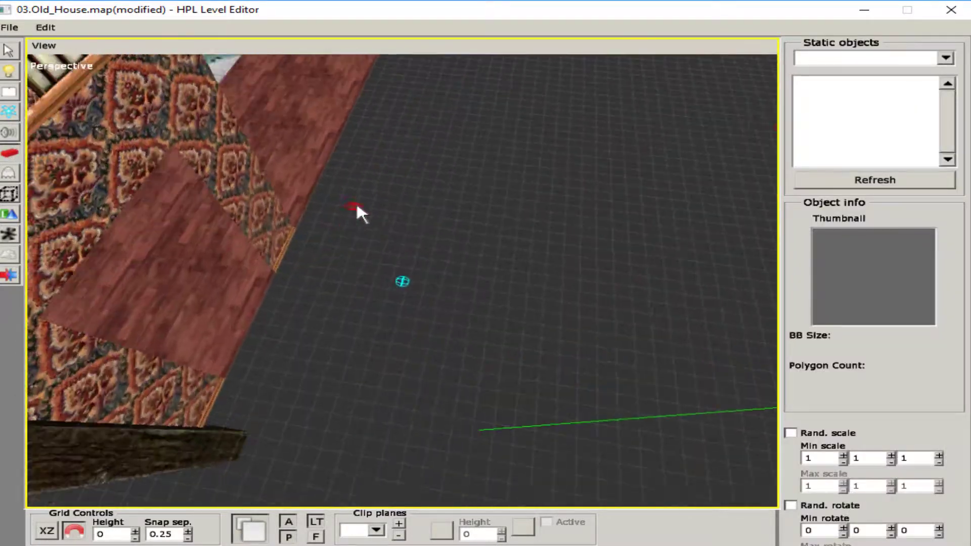
{"action": "left_click", "coordinate": [945, 58]}
{"action": "scroll", "coordinate": [864, 156], "scroll_direction": "down", "scroll_amount": 3}
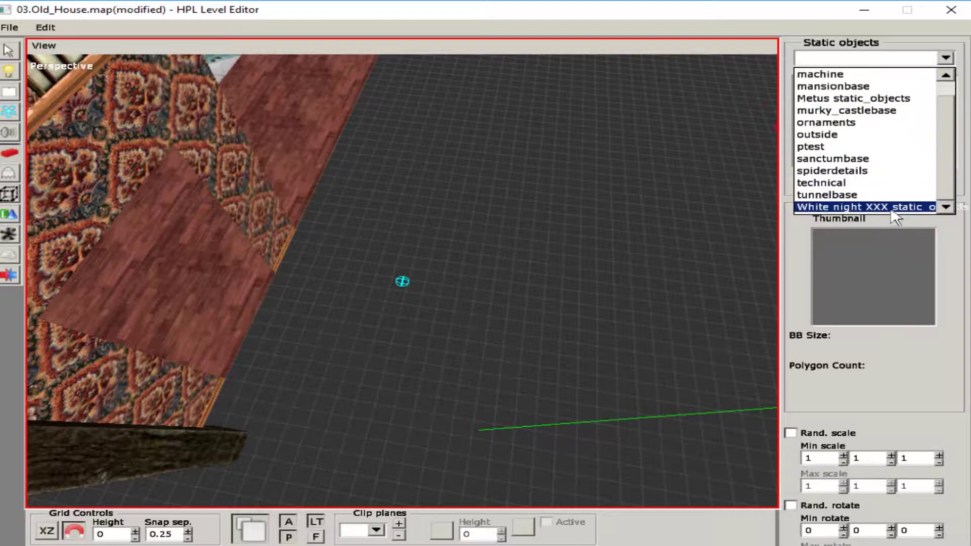
{"action": "left_click", "coordinate": [892, 207]}
{"action": "left_click", "coordinate": [855, 150]}
{"action": "scroll", "coordinate": [860, 146], "scroll_direction": "down", "scroll_amount": 5}
{"action": "left_click", "coordinate": [857, 141]}
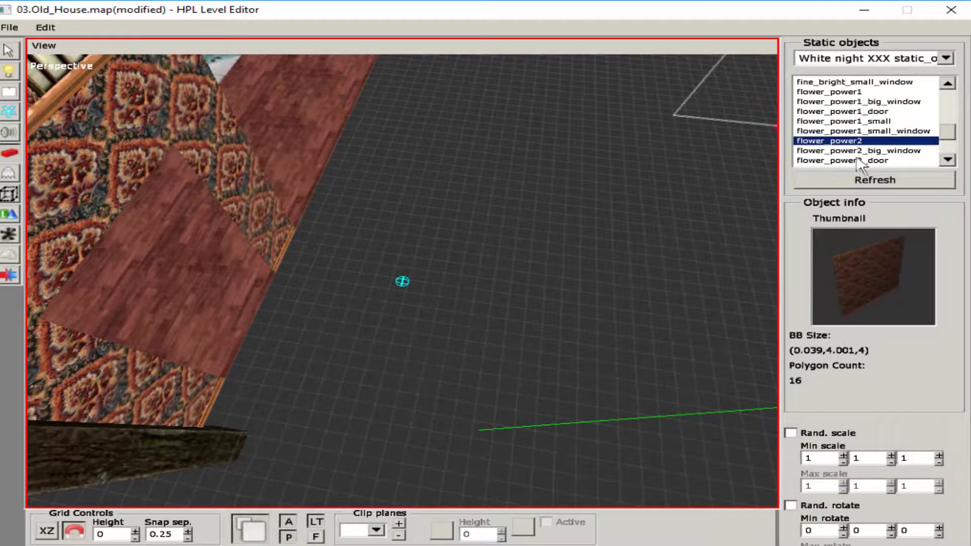
{"action": "left_click_drag", "start_coordinate": [505, 211], "coordinate": [421, 242], "text": "alt"}
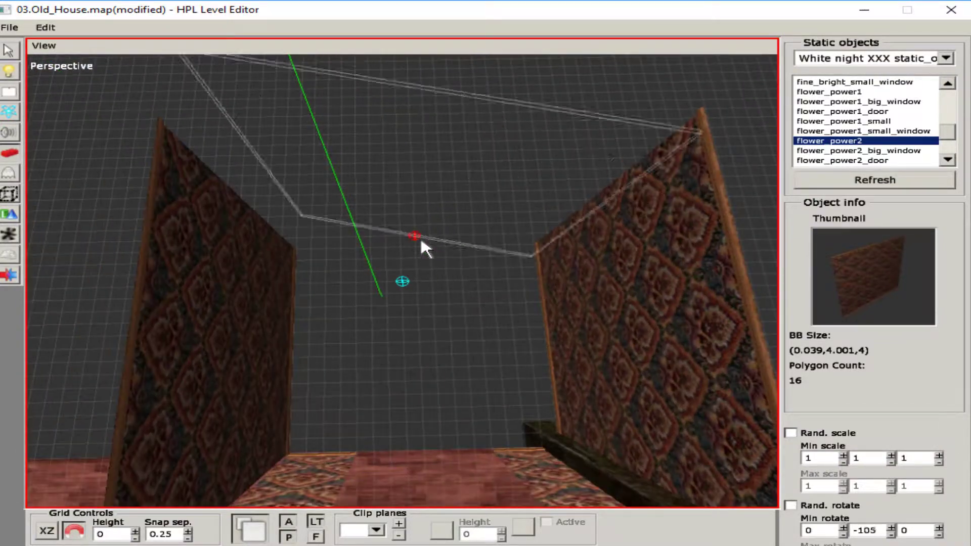
Close the far end between the two floral side walls using flower_power2_small rotated -90 degrees on Y
{"action": "scroll", "coordinate": [421, 241], "scroll_direction": "up", "scroll_amount": 1}
{"action": "scroll", "coordinate": [420, 243], "scroll_direction": "up", "scroll_amount": 6}
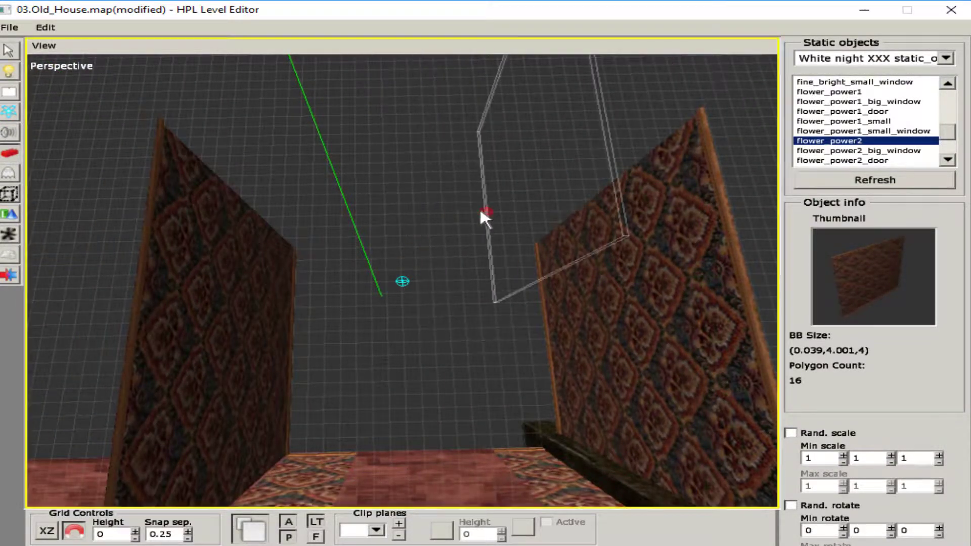
{"action": "left_click_drag", "start_coordinate": [480, 213], "coordinate": [435, 212], "text": "alt"}
{"action": "left_click", "coordinate": [830, 160]}
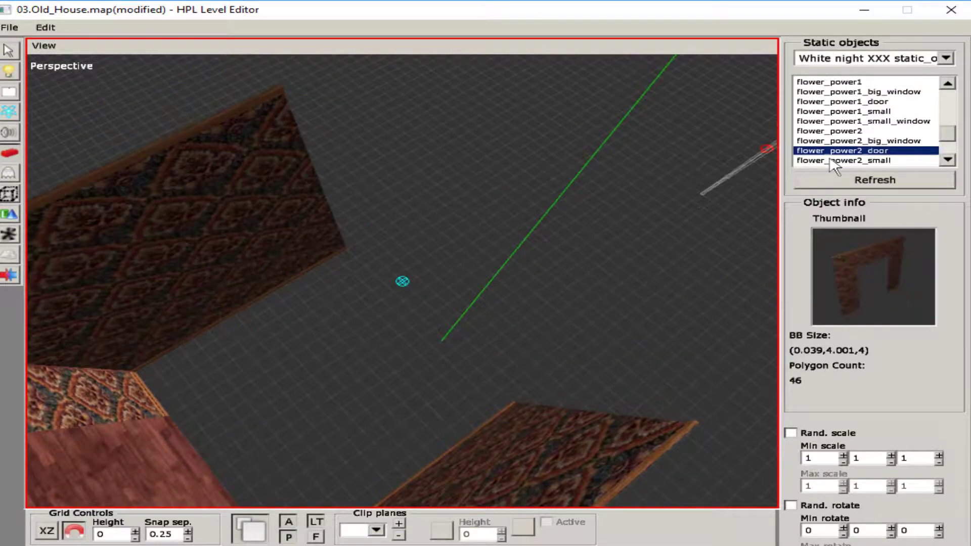
{"action": "left_click", "coordinate": [833, 160]}
{"action": "left_click_drag", "start_coordinate": [526, 250], "coordinate": [454, 284], "text": "alt"}
{"action": "scroll", "coordinate": [454, 284], "scroll_direction": "down", "scroll_amount": 10}
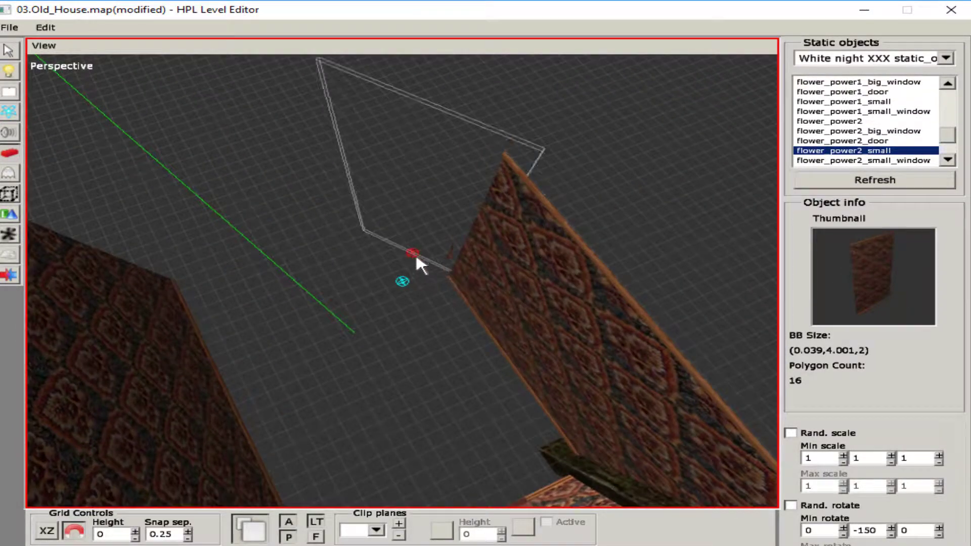
{"action": "scroll", "coordinate": [416, 255], "scroll_direction": "up", "scroll_amount": 4}
{"action": "left_click_drag", "start_coordinate": [414, 234], "coordinate": [357, 273], "text": "alt"}
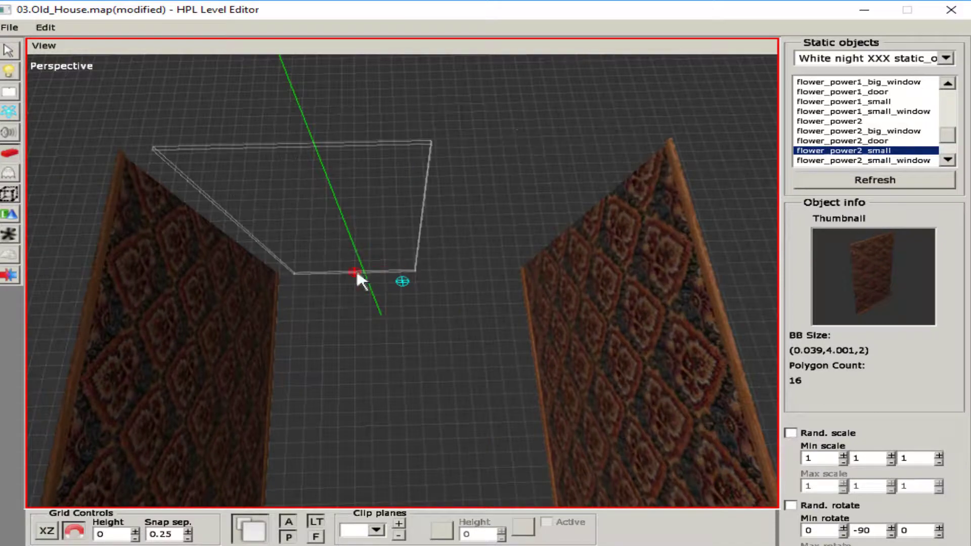
{"action": "left_click", "coordinate": [347, 271]}
{"action": "left_click_drag", "start_coordinate": [462, 273], "coordinate": [419, 186], "text": "alt"}
{"action": "scroll", "coordinate": [521, 277], "scroll_direction": "up", "scroll_amount": 5}
Duplicate the corridor's wooden corner pillar and move the copies into the corners of the new floral room
{"action": "key", "text": "q"}
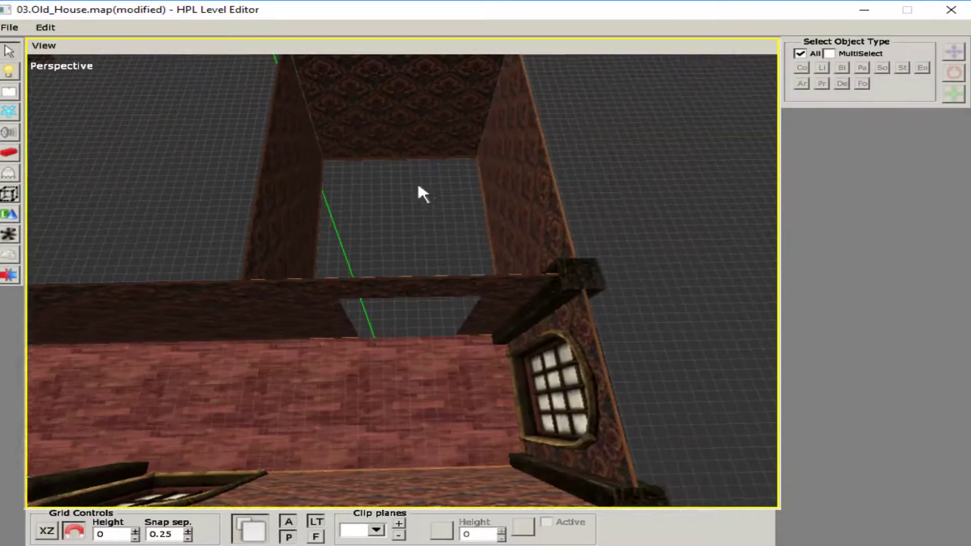
{"action": "left_click", "coordinate": [561, 275]}
{"action": "key", "text": "ctrl+d"}
{"action": "left_click_drag", "start_coordinate": [396, 325], "coordinate": [234, 270]}
{"action": "left_click", "coordinate": [235, 271]}
{"action": "left_click_drag", "start_coordinate": [403, 293], "coordinate": [590, 223]}
{"action": "scroll", "coordinate": [350, 301], "scroll_direction": "up", "scroll_amount": 5}
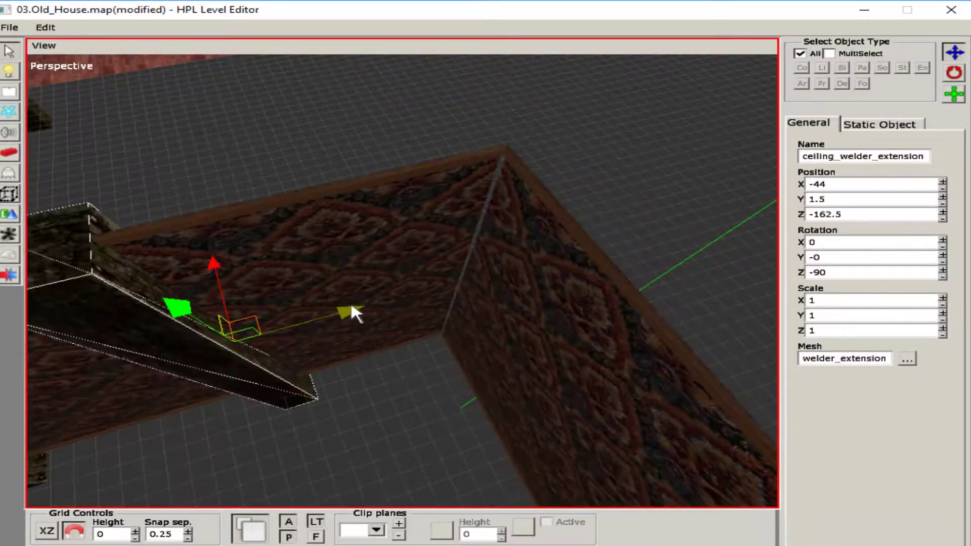
{"action": "left_click_drag", "start_coordinate": [350, 302], "coordinate": [384, 277]}
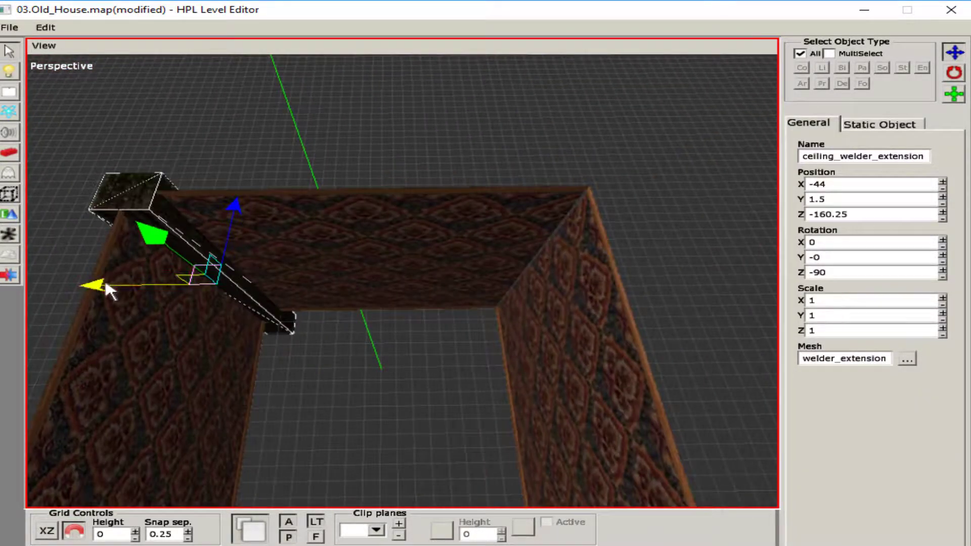
{"action": "left_click_drag", "start_coordinate": [106, 285], "coordinate": [354, 191], "text": "alt"}
{"action": "left_click", "coordinate": [354, 190]}
{"action": "scroll", "coordinate": [377, 217], "scroll_direction": "up", "scroll_amount": 5}
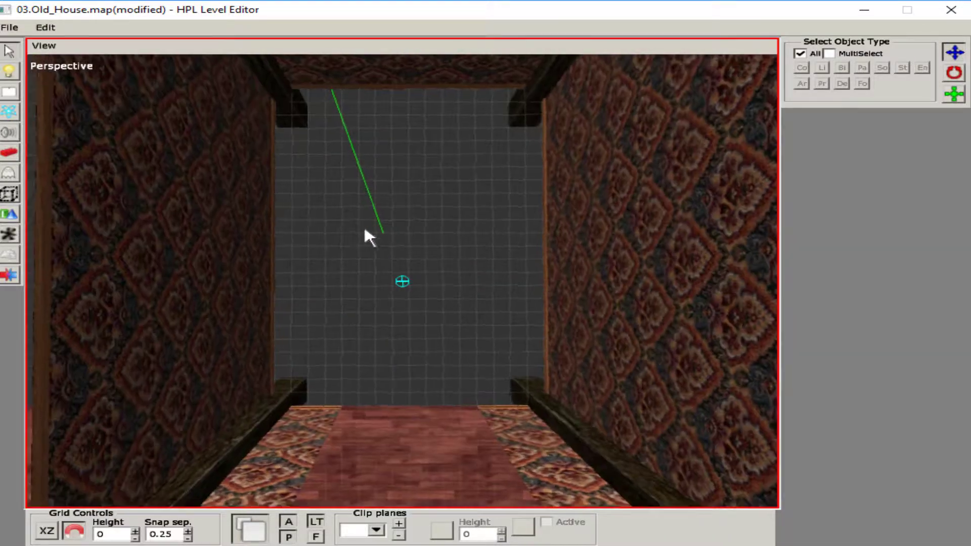
Draw a floor plane across the new floral room using the mansionbase wooden plank texture
{"action": "key", "text": "9"}
{"action": "left_click", "coordinate": [869, 94]}
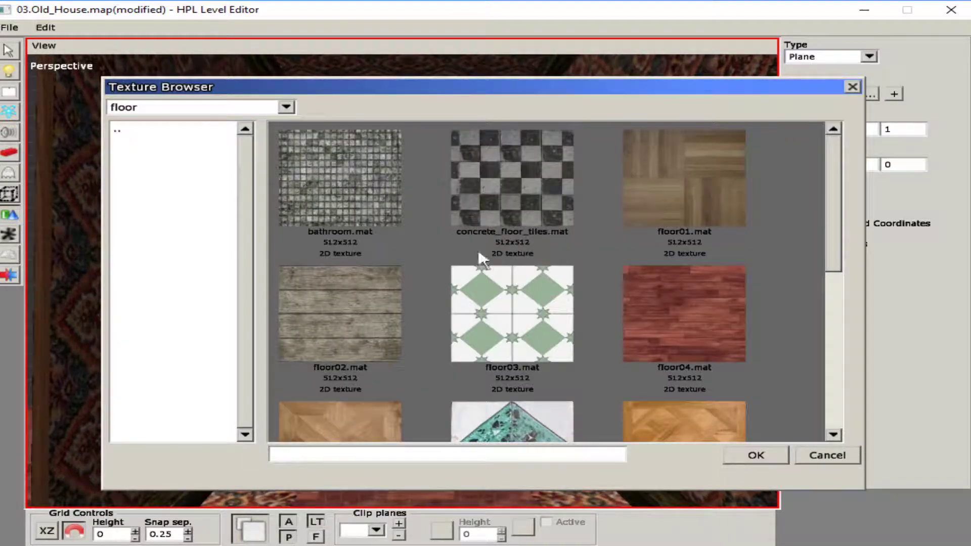
{"action": "double_click", "coordinate": [169, 131]}
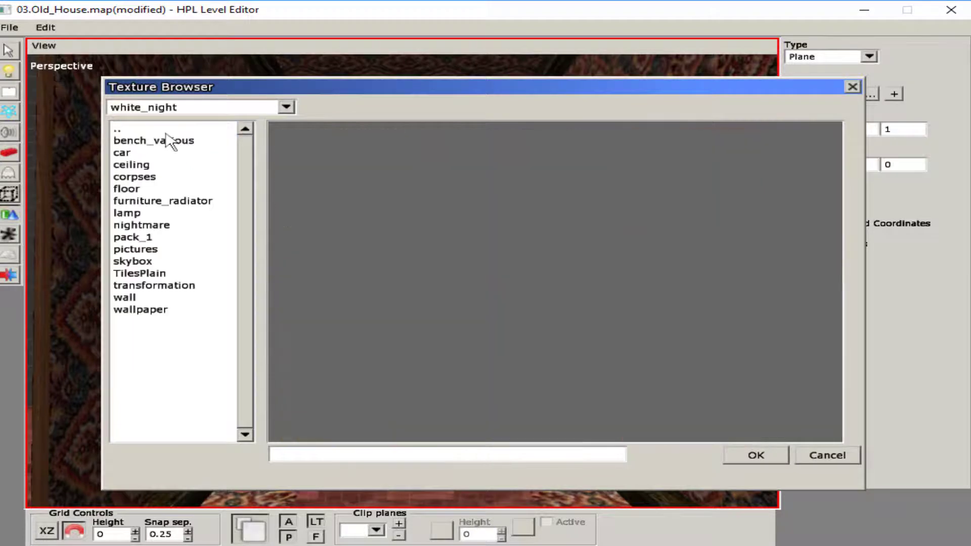
{"action": "double_click", "coordinate": [170, 130]}
{"action": "double_click", "coordinate": [169, 130]}
{"action": "double_click", "coordinate": [168, 250]}
{"action": "double_click", "coordinate": [132, 152]}
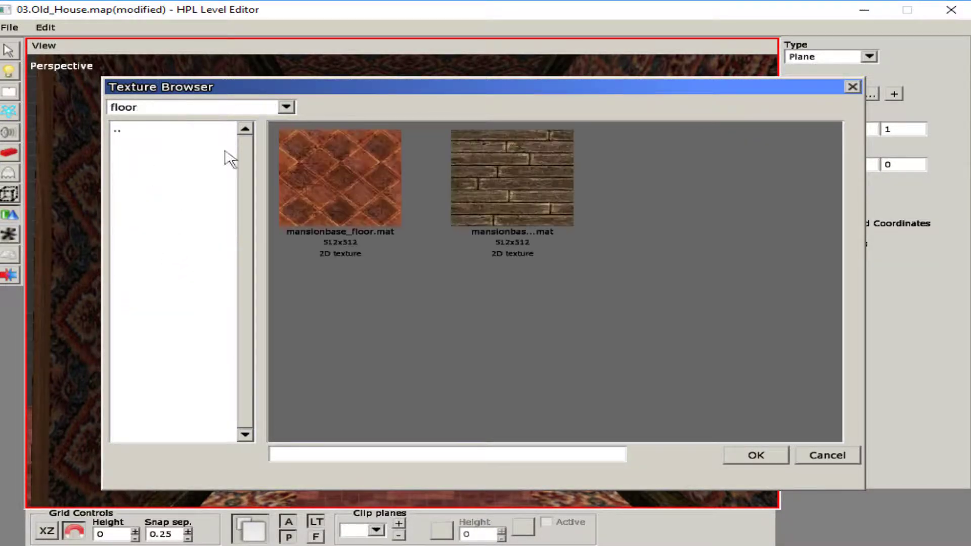
{"action": "left_click", "coordinate": [556, 172]}
{"action": "left_click", "coordinate": [753, 458]}
{"action": "left_click_drag", "start_coordinate": [281, 91], "coordinate": [542, 408]}
Set the plank floor's tile amount to 0.5 on X and Z and align its texture to world coordinates
{"action": "left_click", "coordinate": [916, 124]}
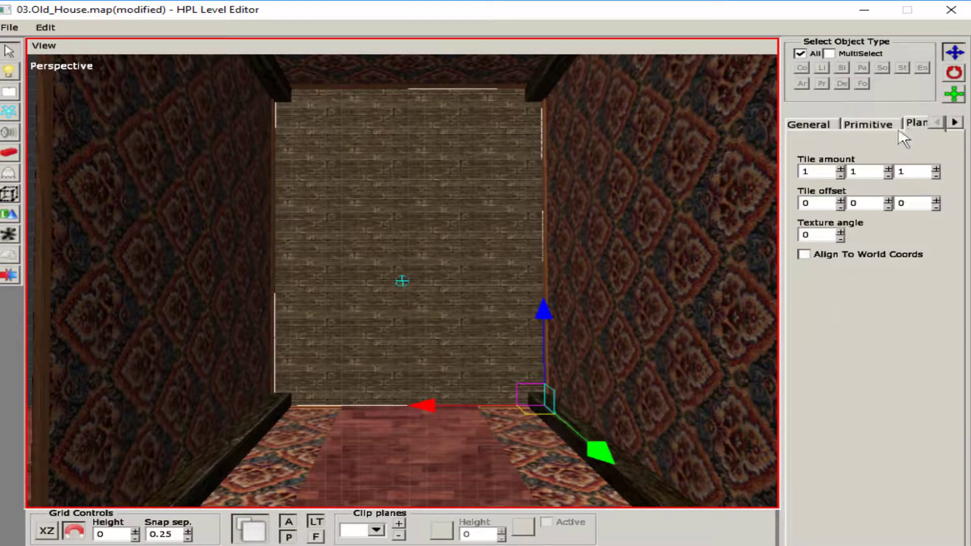
{"action": "left_click", "coordinate": [840, 176]}
{"action": "left_click", "coordinate": [936, 175]}
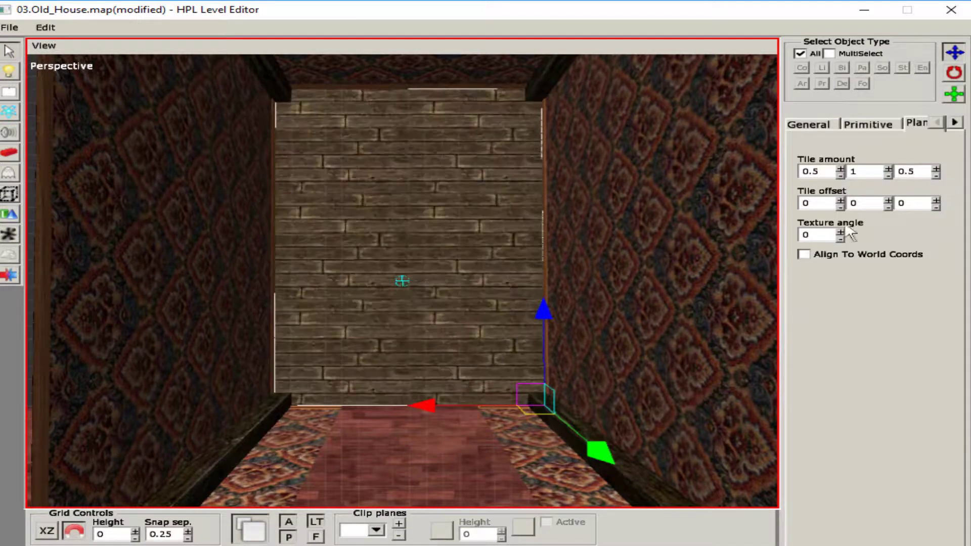
{"action": "left_click", "coordinate": [803, 254]}
Copy the entrance hall's door frame into the open doorway leading to the adjoining room
{"action": "left_click_drag", "start_coordinate": [758, 260], "coordinate": [398, 197], "text": "alt"}
{"action": "left_click", "coordinate": [399, 203]}
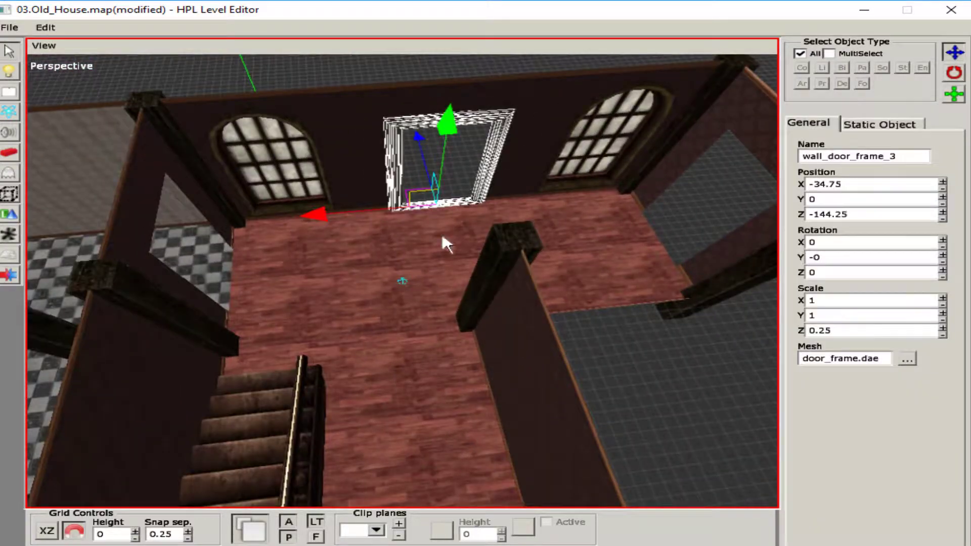
{"action": "left_click", "coordinate": [504, 205]}
{"action": "left_click_drag", "start_coordinate": [504, 205], "coordinate": [384, 258], "text": "alt"}
{"action": "key", "text": "r"}
{"action": "key", "text": "t"}
{"action": "left_click_drag", "start_coordinate": [385, 258], "coordinate": [701, 326]}
Copy and rotate the door frame to fit the white striped wall's doorway and the parquet room's floral wall doorway
{"action": "key", "text": "ctrl+d"}
{"action": "left_click_drag", "start_coordinate": [700, 326], "coordinate": [464, 277], "text": "alt"}
{"action": "key", "text": "e"}
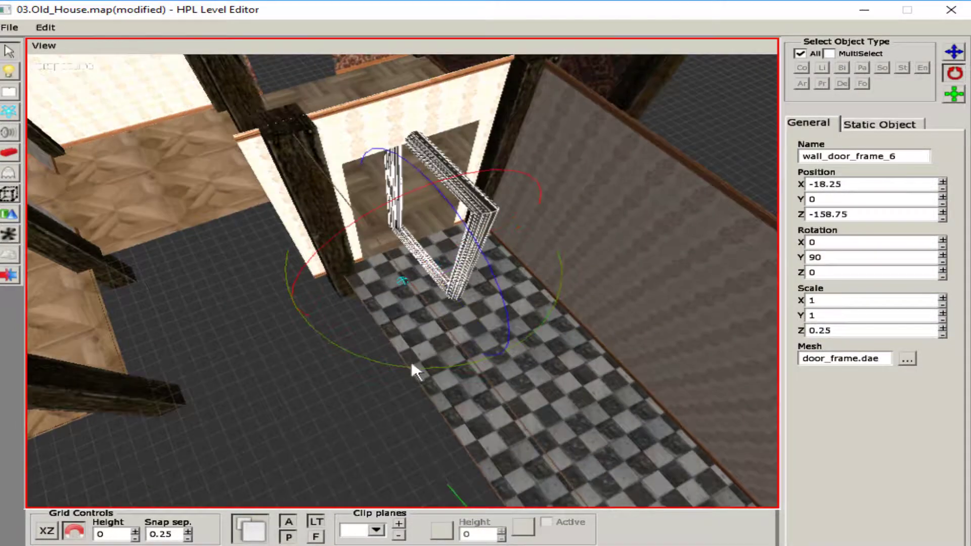
{"action": "left_click_drag", "start_coordinate": [412, 369], "coordinate": [574, 325]}
{"action": "key", "text": "w"}
{"action": "key", "text": "ctrl+d"}
{"action": "left_click_drag", "start_coordinate": [521, 387], "coordinate": [455, 184]}
{"action": "left_click", "coordinate": [381, 223]}
{"action": "left_click", "coordinate": [455, 184]}
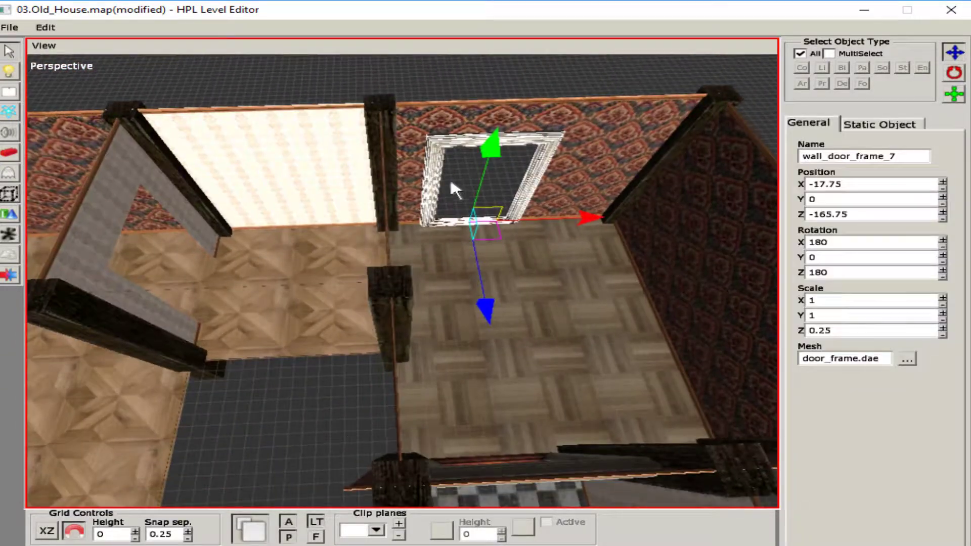
Duplicate the door frame, rotate it to -90 degrees on Y and fit it into the grey striped wall's doorway
{"action": "key", "text": "ctrl+d"}
{"action": "left_click_drag", "start_coordinate": [548, 223], "coordinate": [253, 331]}
{"action": "left_click_drag", "start_coordinate": [298, 377], "coordinate": [457, 333]}
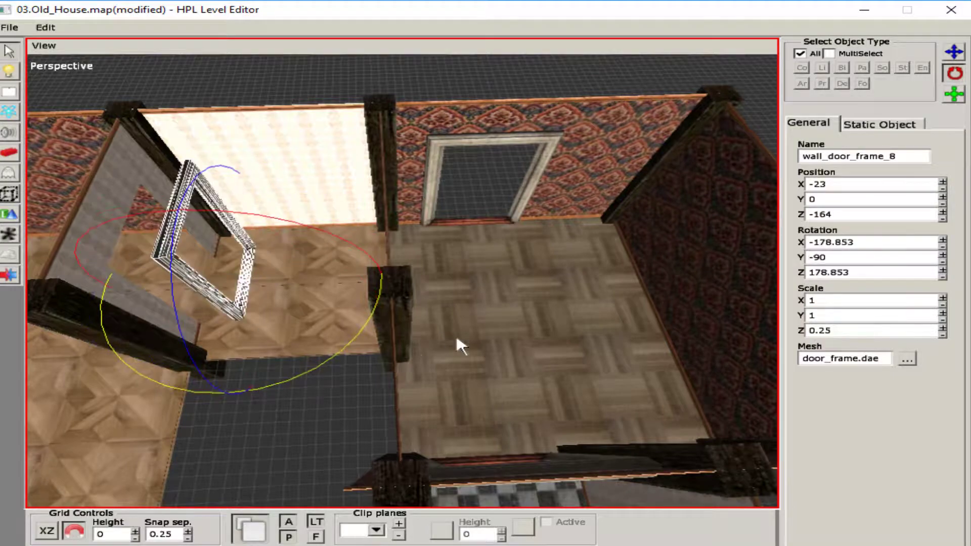
{"action": "key", "text": "t"}
{"action": "middle_click_drag", "start_coordinate": [456, 333], "coordinate": [409, 266]}
Fit a door frame copy between the floral parquet room and red corridor, and a rotated copy in the corridor's cross doorway
{"action": "left_click_drag", "start_coordinate": [591, 338], "coordinate": [293, 293]}
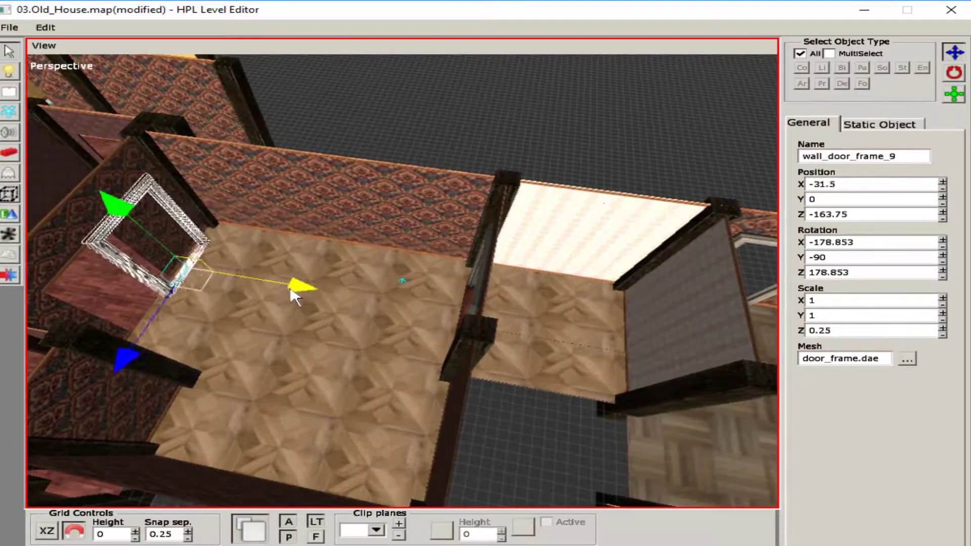
{"action": "middle_click_drag", "start_coordinate": [293, 293], "coordinate": [314, 324]}
{"action": "left_click_drag", "start_coordinate": [315, 324], "coordinate": [222, 344]}
{"action": "middle_click_drag", "start_coordinate": [222, 344], "coordinate": [379, 292]}
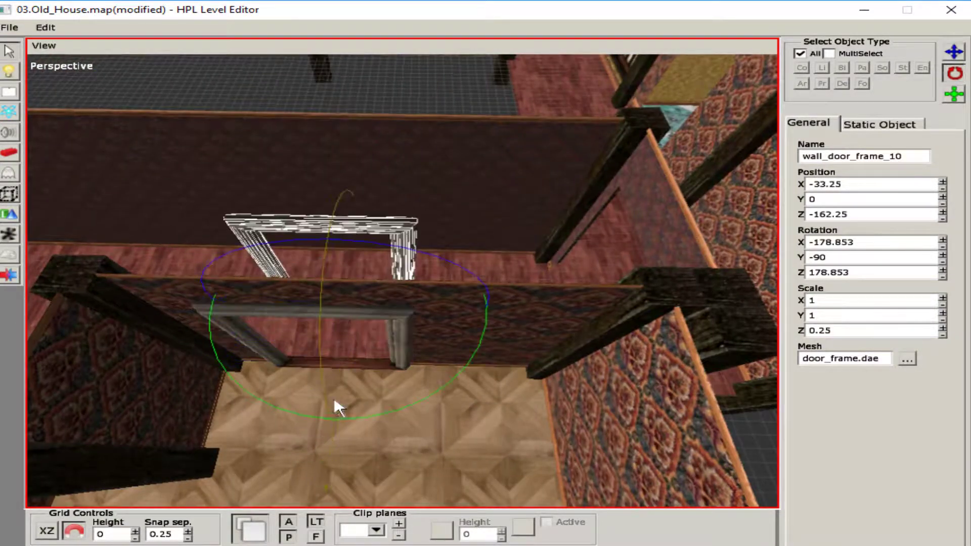
{"action": "left_click_drag", "start_coordinate": [333, 396], "coordinate": [420, 361]}
{"action": "middle_click_drag", "start_coordinate": [421, 361], "coordinate": [393, 345]}
{"action": "left_click_drag", "start_coordinate": [392, 344], "coordinate": [361, 341]}
Copy the door frame into the green-tiled yellow room's doorway and continue with the remaining doorways along the corridor
{"action": "middle_click_drag", "start_coordinate": [361, 340], "coordinate": [257, 243]}
{"action": "left_click_drag", "start_coordinate": [151, 201], "coordinate": [212, 205]}
{"action": "middle_click_drag", "start_coordinate": [212, 205], "coordinate": [354, 217]}
{"action": "left_click_drag", "start_coordinate": [354, 217], "coordinate": [451, 292]}
{"action": "middle_click_drag", "start_coordinate": [451, 292], "coordinate": [268, 174]}
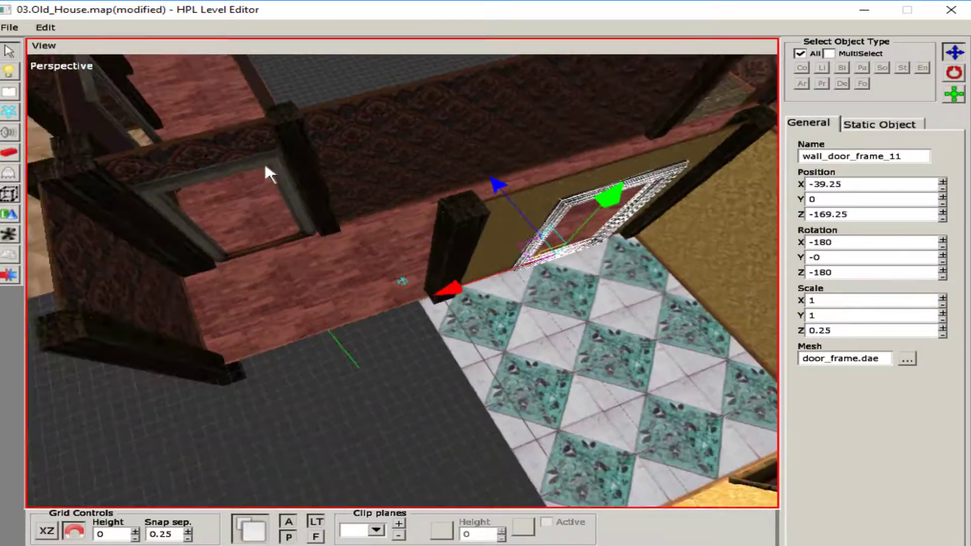
{"action": "left_click", "coordinate": [268, 174]}
{"action": "left_click_drag", "start_coordinate": [269, 173], "coordinate": [427, 186]}
{"action": "middle_click_drag", "start_coordinate": [427, 186], "coordinate": [144, 349]}
{"action": "left_click_drag", "start_coordinate": [143, 345], "coordinate": [212, 329]}
{"action": "middle_click_drag", "start_coordinate": [213, 329], "coordinate": [256, 271]}
Duplicate the two-section corridor staircase and raise the copies above the originals, placing the upper section at Y 6
{"action": "left_click_drag", "start_coordinate": [256, 271], "coordinate": [329, 271]}
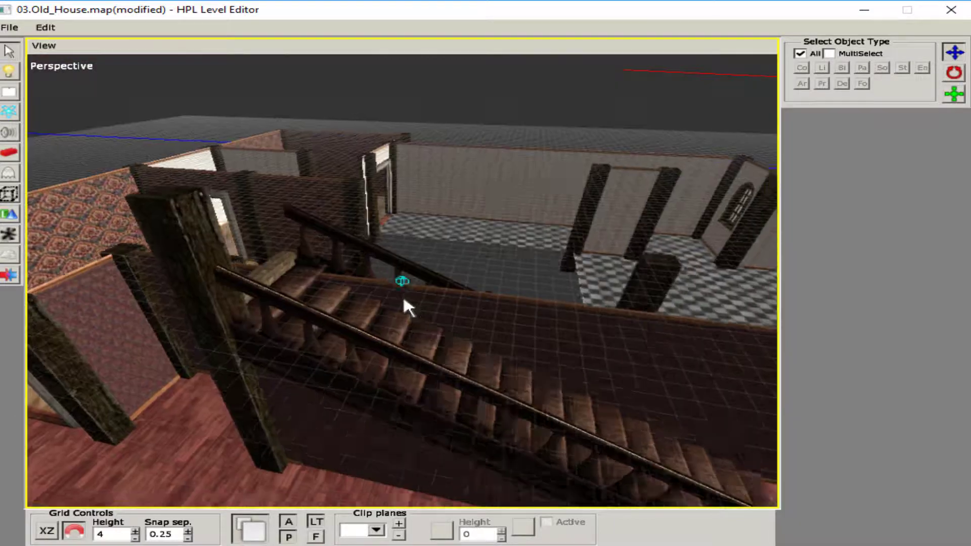
{"action": "middle_click_drag", "start_coordinate": [404, 301], "coordinate": [423, 450]}
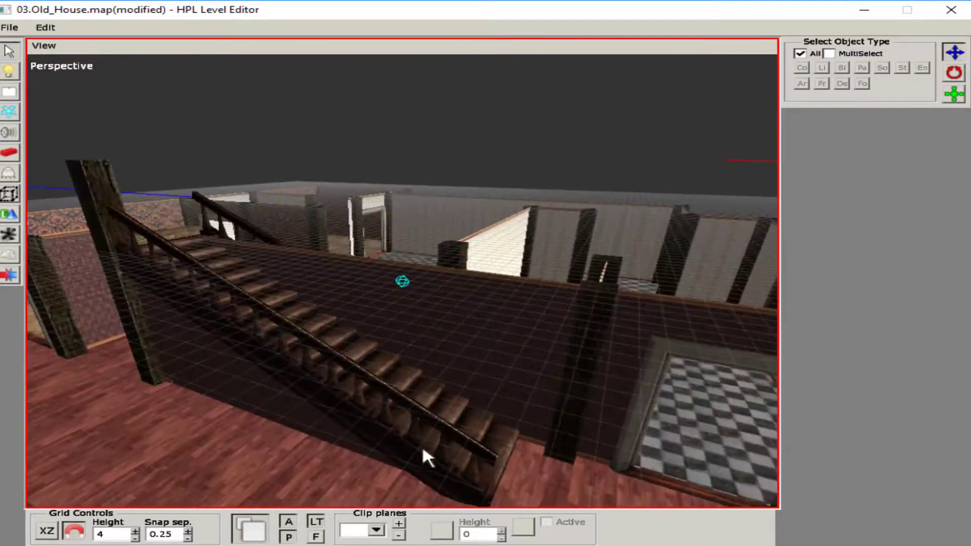
{"action": "left_click", "coordinate": [411, 456]}
{"action": "middle_click_drag", "start_coordinate": [233, 336], "coordinate": [327, 346]}
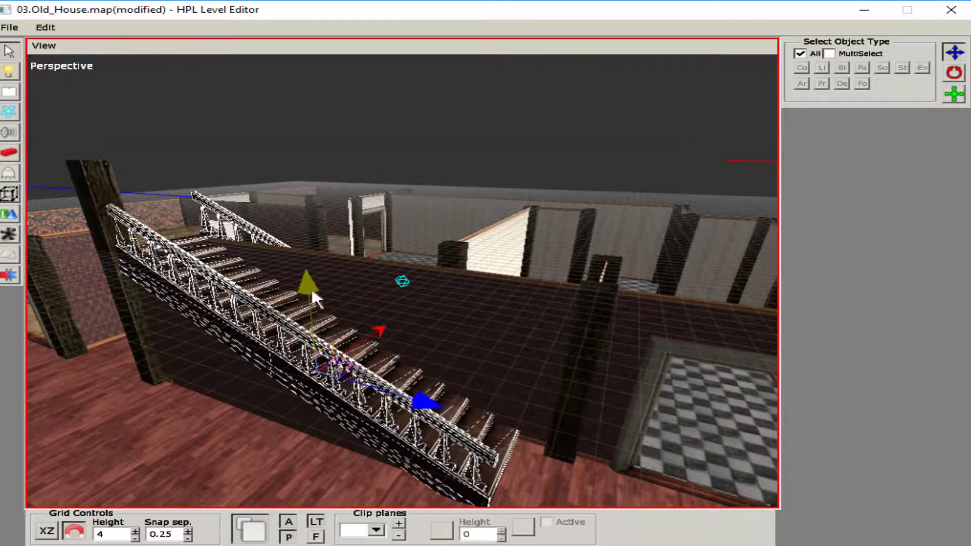
{"action": "left_click_drag", "start_coordinate": [311, 286], "coordinate": [339, 175]}
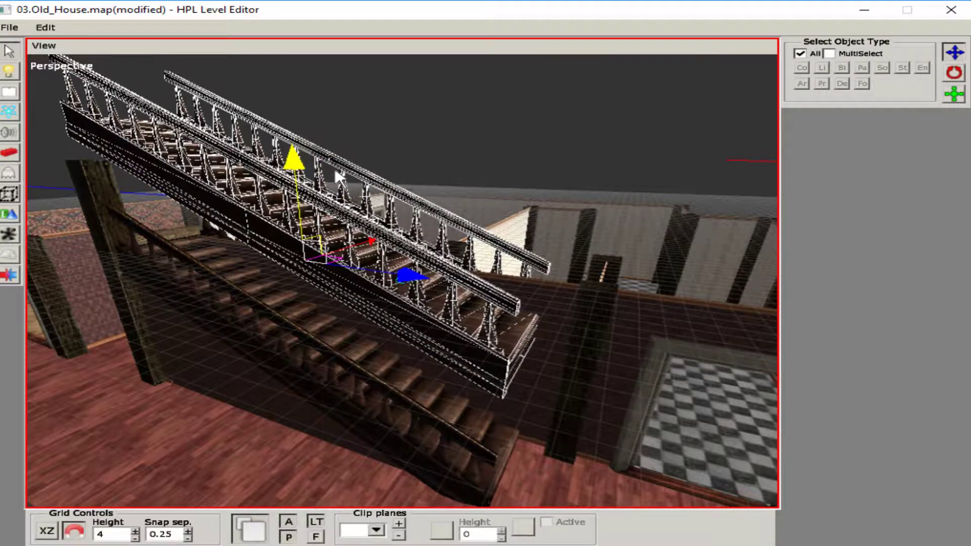
{"action": "middle_click_drag", "start_coordinate": [341, 169], "coordinate": [547, 201]}
{"action": "middle_click_drag", "start_coordinate": [408, 204], "coordinate": [240, 162]}
{"action": "left_click", "coordinate": [237, 156]}
{"action": "left_click_drag", "start_coordinate": [235, 112], "coordinate": [242, 130]}
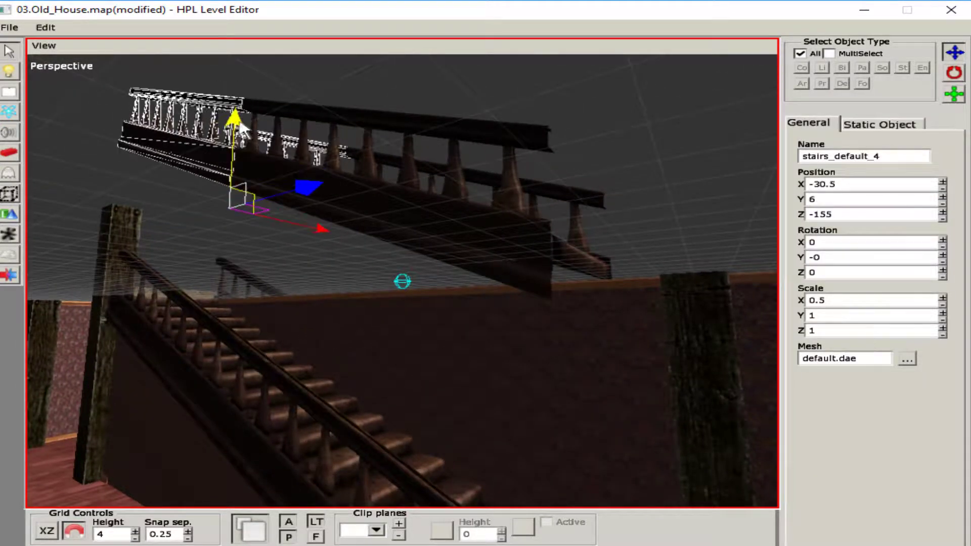
Duplicate the dark floral wall beyond the stair's landing and raise the copy to Y 4 for the second floor
{"action": "left_click", "coordinate": [640, 207]}
{"action": "middle_click_drag", "start_coordinate": [640, 207], "coordinate": [292, 290]}
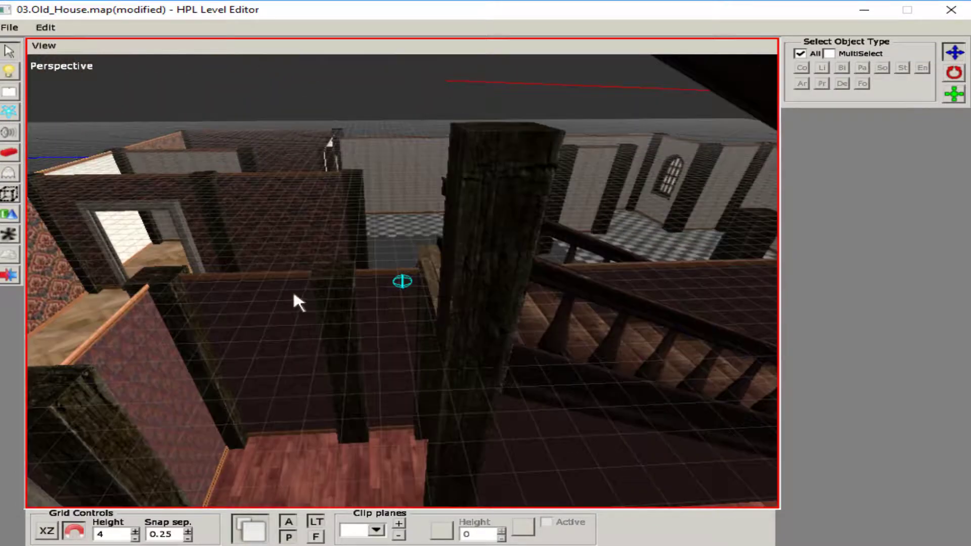
{"action": "left_click", "coordinate": [299, 289]}
{"action": "left_click_drag", "start_coordinate": [340, 363], "coordinate": [331, 157]}
{"action": "middle_click_drag", "start_coordinate": [331, 156], "coordinate": [514, 208]}
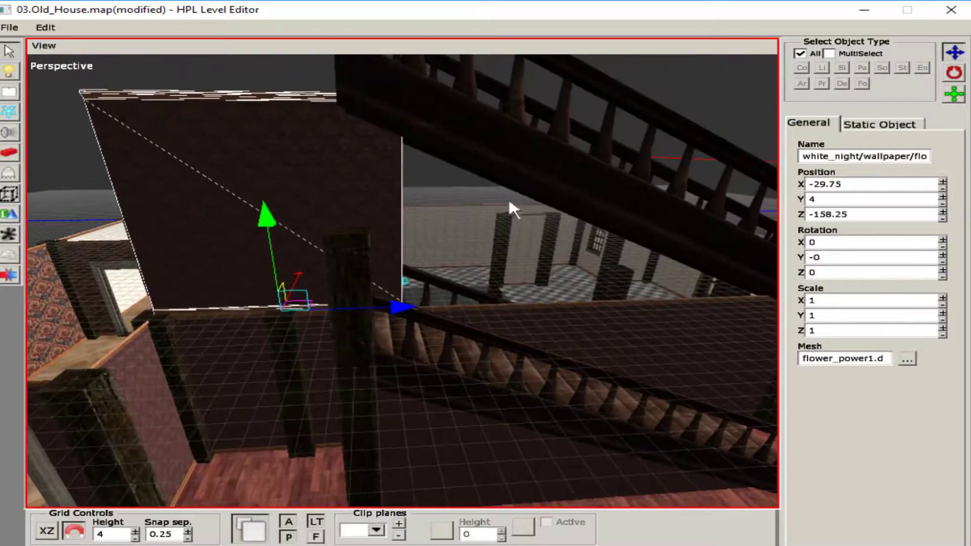
Adjust the height of the upper staircase's lower section to line it up with the section above
{"action": "left_click", "coordinate": [520, 147]}
{"action": "left_click", "coordinate": [648, 177]}
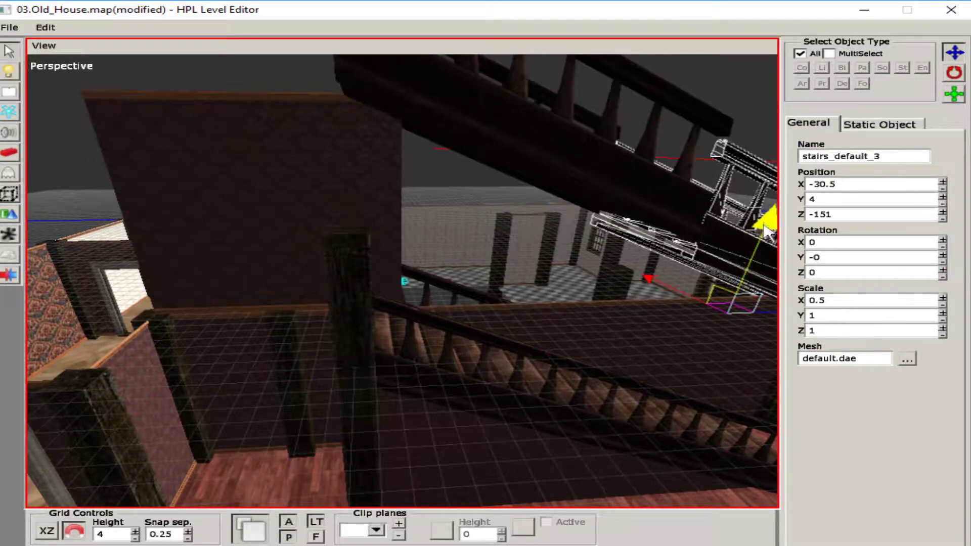
{"action": "left_click_drag", "start_coordinate": [767, 232], "coordinate": [767, 226]}
{"action": "left_click", "coordinate": [257, 77]}
{"action": "middle_click_drag", "start_coordinate": [257, 77], "coordinate": [288, 173]}
Duplicate the long floral wall beside the lower staircase and raise the copy to the second floor
{"action": "middle_click_drag", "start_coordinate": [555, 412], "coordinate": [277, 328]}
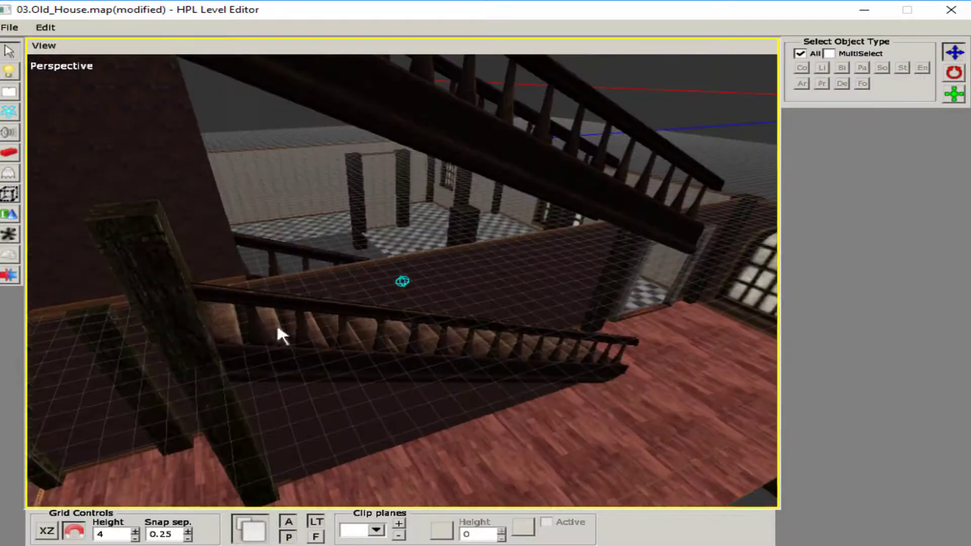
{"action": "left_click", "coordinate": [331, 291]}
{"action": "left_click_drag", "start_coordinate": [355, 332], "coordinate": [539, 237]}
{"action": "middle_click_drag", "start_coordinate": [550, 286], "coordinate": [320, 273]}
{"action": "left_click", "coordinate": [719, 147]}
Duplicate the upper floral wall, turn it to face the opposite way and place it at X -31.75
{"action": "left_click", "coordinate": [320, 273]}
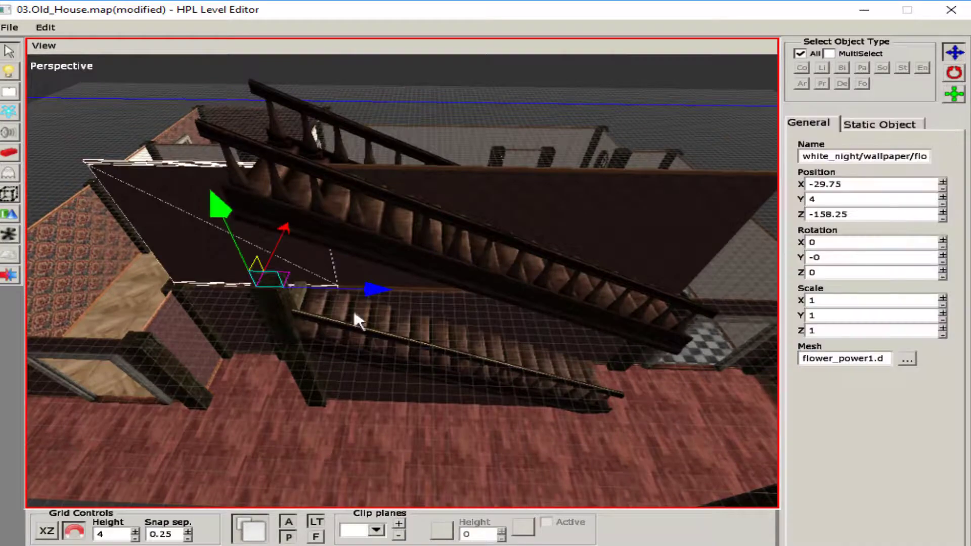
{"action": "left_click_drag", "start_coordinate": [280, 235], "coordinate": [571, 344]}
{"action": "key", "text": "r"}
{"action": "middle_click_drag", "start_coordinate": [569, 343], "coordinate": [488, 440]}
{"action": "key", "text": "ctrl+z"}
{"action": "key", "text": "t"}
{"action": "left_click_drag", "start_coordinate": [373, 418], "coordinate": [364, 434]}
{"action": "middle_click_drag", "start_coordinate": [364, 433], "coordinate": [293, 306]}
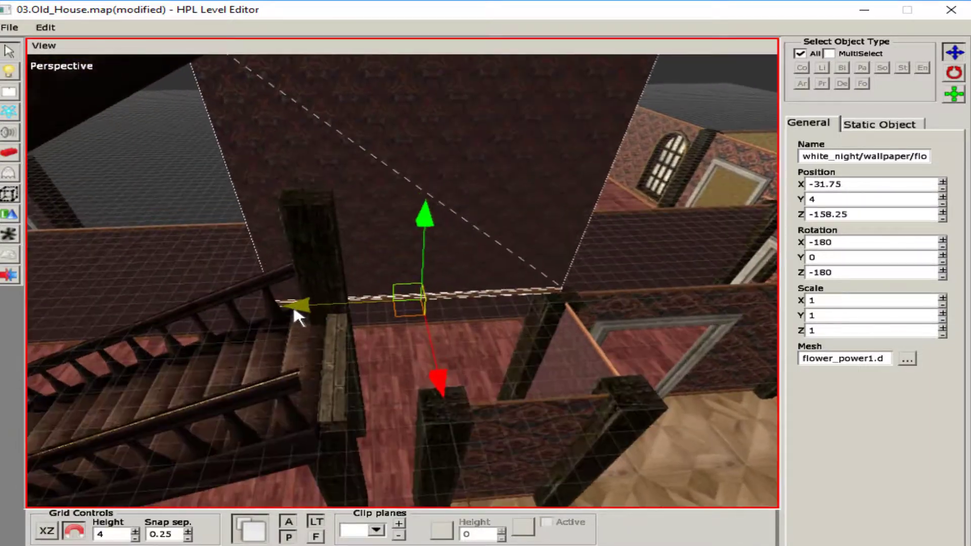
Shift the reversed floral wall alongside the staircase to X -31.5 and extend it along to Z -150.75
{"action": "left_click_drag", "start_coordinate": [293, 306], "coordinate": [81, 288]}
{"action": "middle_click_drag", "start_coordinate": [80, 288], "coordinate": [228, 375]}
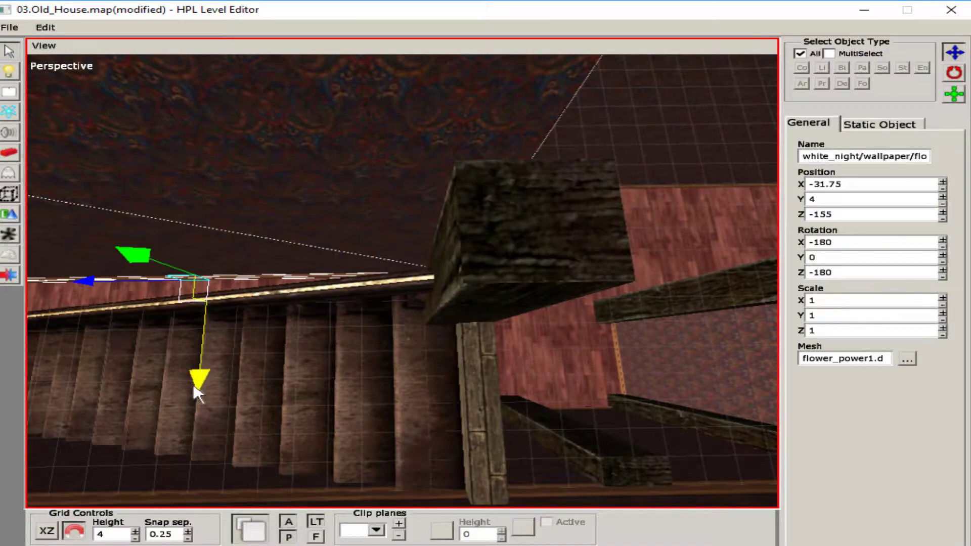
{"action": "left_click_drag", "start_coordinate": [195, 387], "coordinate": [190, 367]}
{"action": "middle_click_drag", "start_coordinate": [189, 367], "coordinate": [406, 131]}
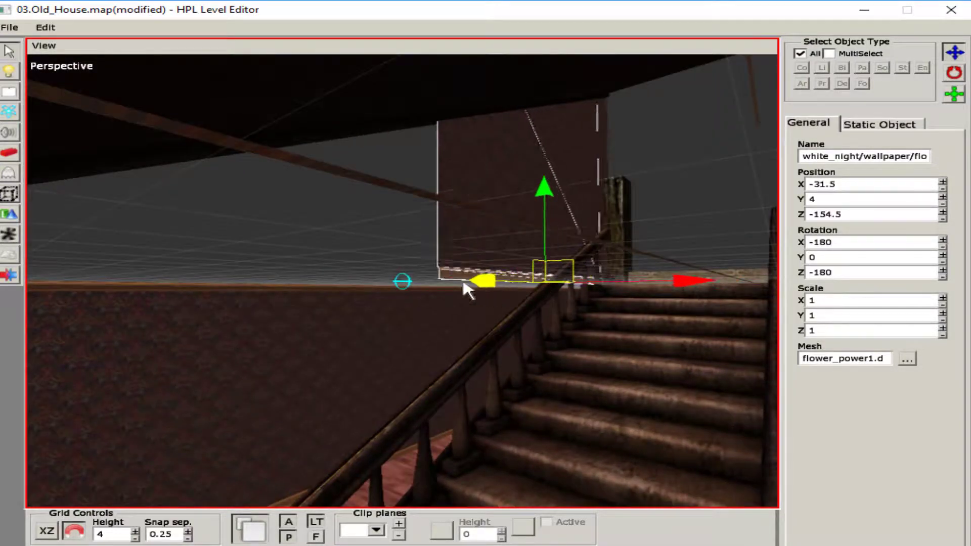
{"action": "left_click_drag", "start_coordinate": [463, 284], "coordinate": [47, 276]}
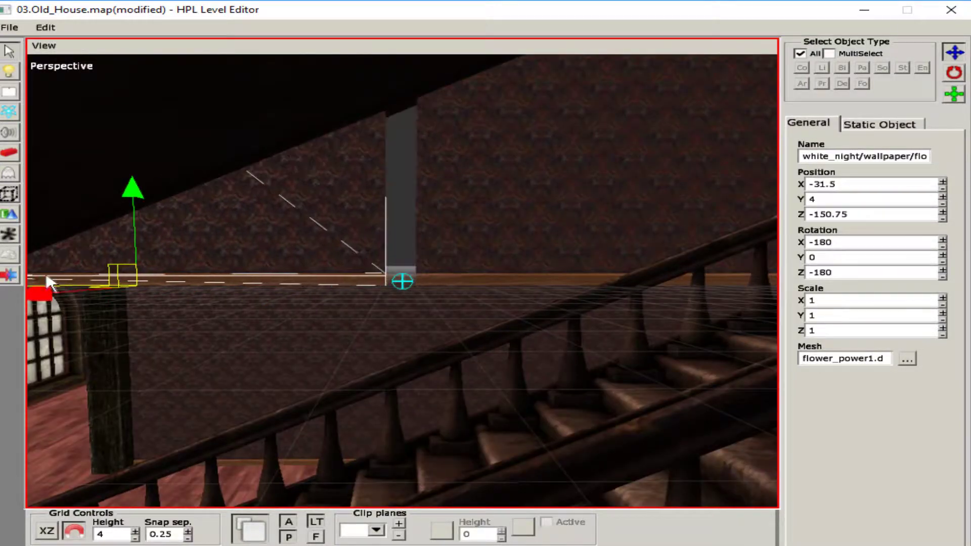
{"action": "middle_click_drag", "start_coordinate": [47, 276], "coordinate": [457, 283]}
Stack copies of the two pillars flanking the corridor at the stair foot, raising them to Y 6.5
{"action": "left_click", "coordinate": [322, 234]}
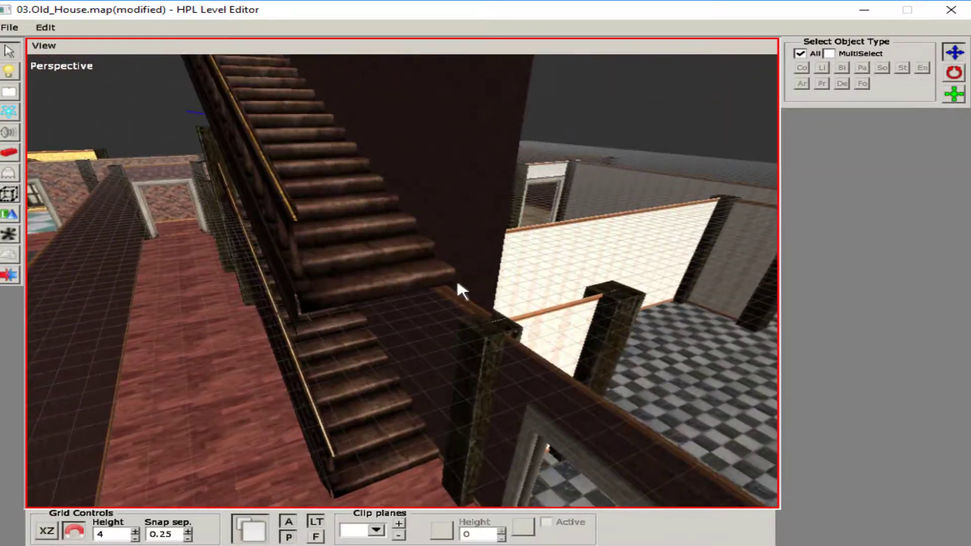
{"action": "left_click", "coordinate": [484, 332]}
{"action": "left_click_drag", "start_coordinate": [506, 354], "coordinate": [541, 73]}
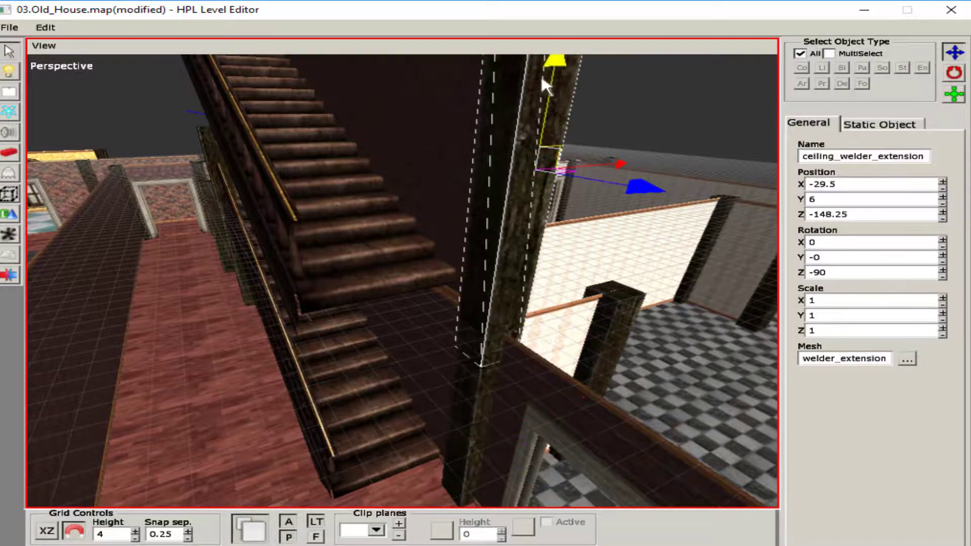
{"action": "left_click", "coordinate": [649, 156]}
{"action": "middle_click_drag", "start_coordinate": [649, 156], "coordinate": [226, 348]}
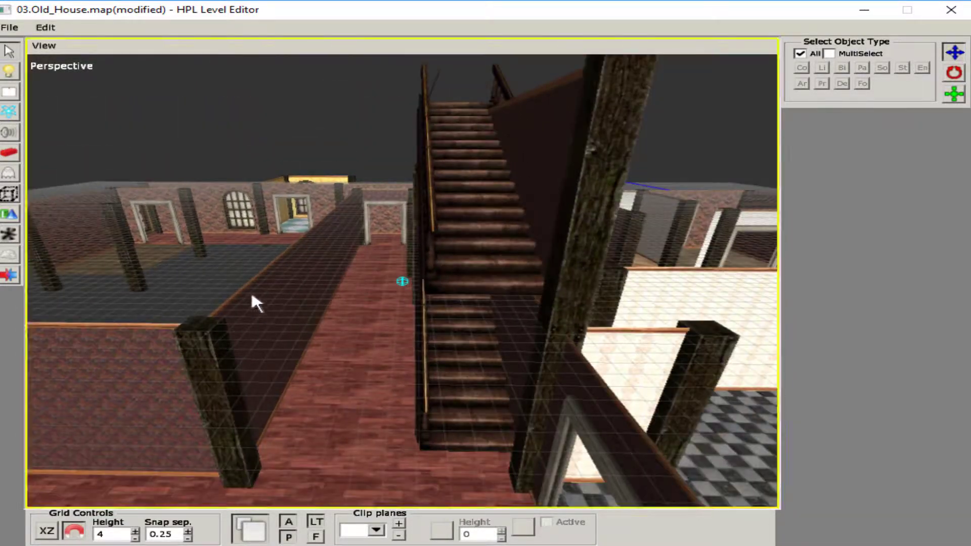
{"action": "left_click", "coordinate": [220, 337]}
{"action": "left_click_drag", "start_coordinate": [224, 352], "coordinate": [210, 91]}
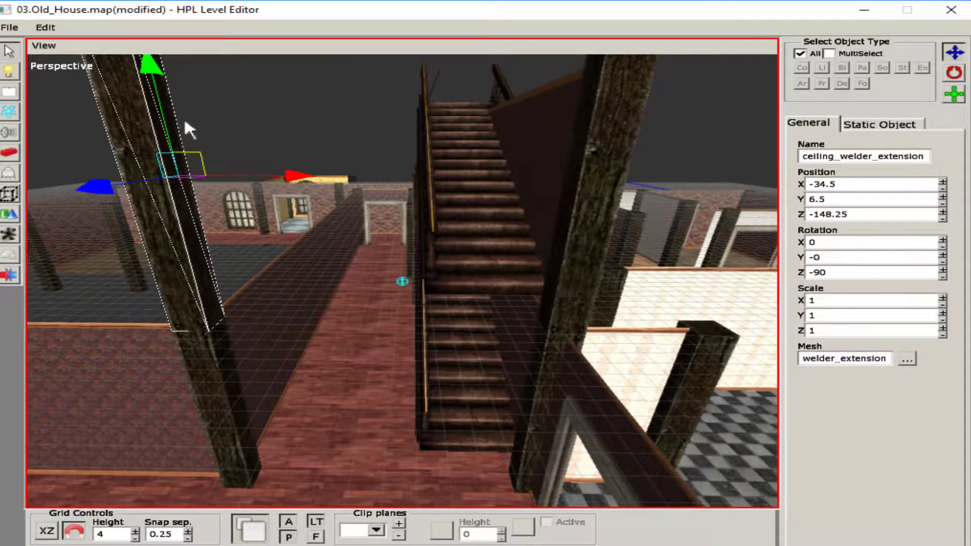
{"action": "left_click", "coordinate": [134, 287]}
Duplicate the upper pillar beside the stairs, rotate it to 0 on Z and place it as a crossbeam between the pillars
{"action": "middle_click_drag", "start_coordinate": [134, 286], "coordinate": [268, 262]}
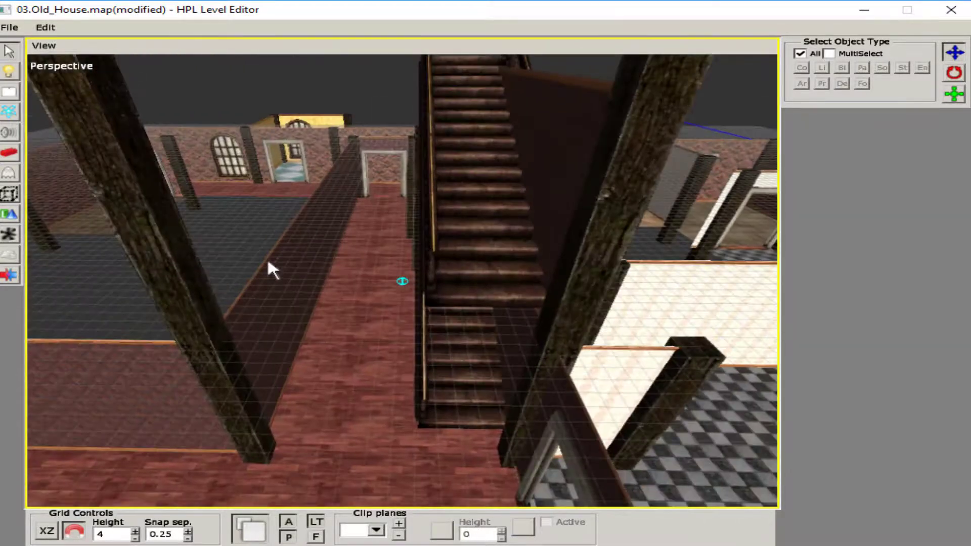
{"action": "mouse_move", "coordinate": [332, 326]}
{"action": "middle_mouse_down"}
{"action": "mouse_move", "coordinate": [353, 320]}
{"action": "mouse_move", "coordinate": [411, 243]}
{"action": "mouse_move", "coordinate": [409, 263]}
{"action": "mouse_move", "coordinate": [466, 328]}
{"action": "mouse_move", "coordinate": [577, 281]}
{"action": "mouse_move", "coordinate": [614, 289]}
{"action": "middle_mouse_up"}
{"action": "left_click", "coordinate": [577, 281]}
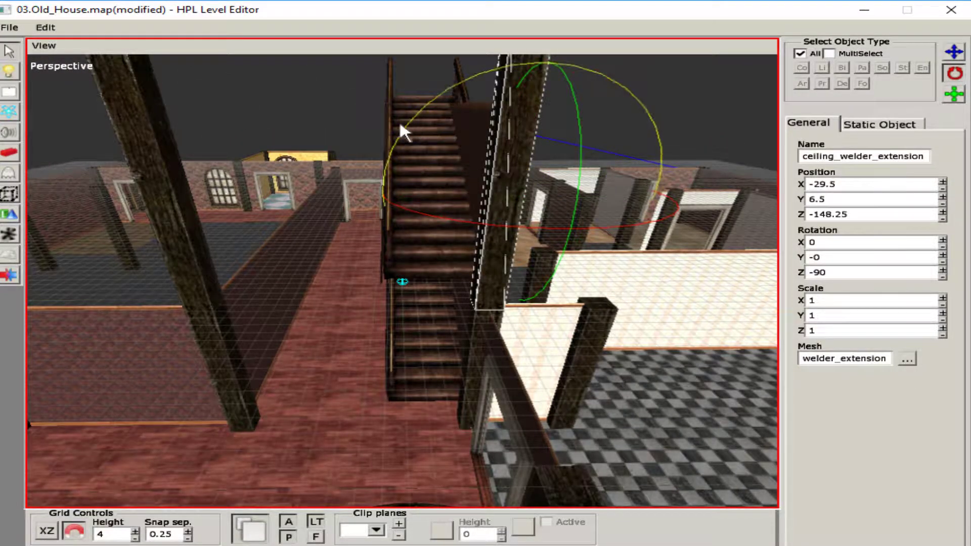
{"action": "left_click_drag", "start_coordinate": [400, 125], "coordinate": [278, 194]}
{"action": "left_click_drag", "start_coordinate": [531, 124], "coordinate": [516, 233]}
{"action": "middle_click_drag", "start_coordinate": [516, 233], "coordinate": [656, 332]}
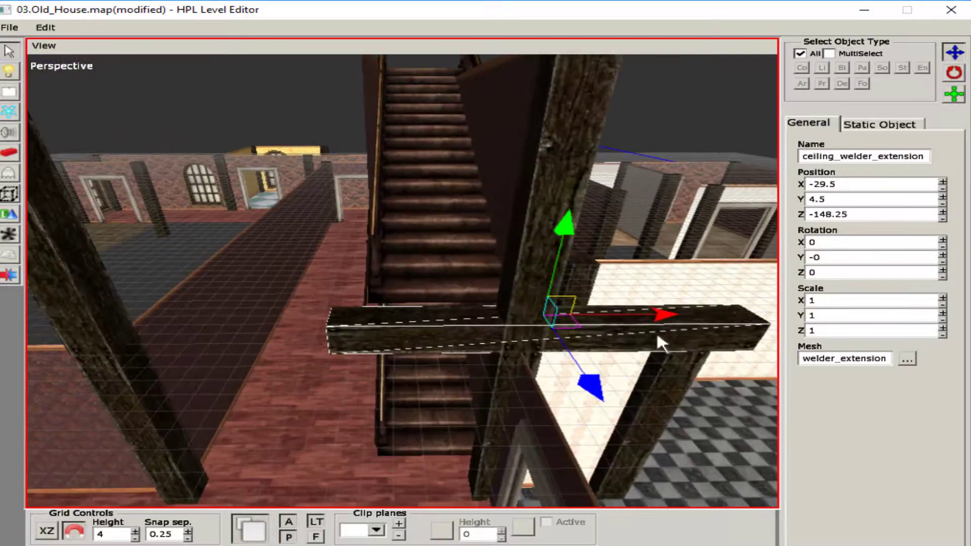
{"action": "left_click_drag", "start_coordinate": [656, 332], "coordinate": [407, 319]}
{"action": "left_click", "coordinate": [197, 263]}
Add a second crossbeam alongside the first at Z -148.75
{"action": "middle_click_drag", "start_coordinate": [197, 264], "coordinate": [516, 349]}
{"action": "left_click", "coordinate": [616, 390]}
{"action": "left_click_drag", "start_coordinate": [646, 360], "coordinate": [591, 362]}
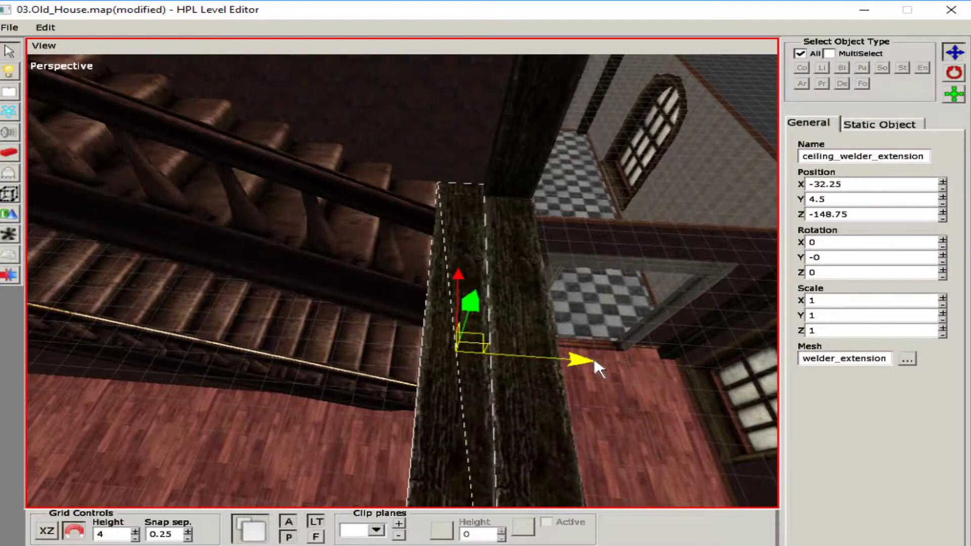
{"action": "middle_click_drag", "start_coordinate": [591, 362], "coordinate": [349, 171]}
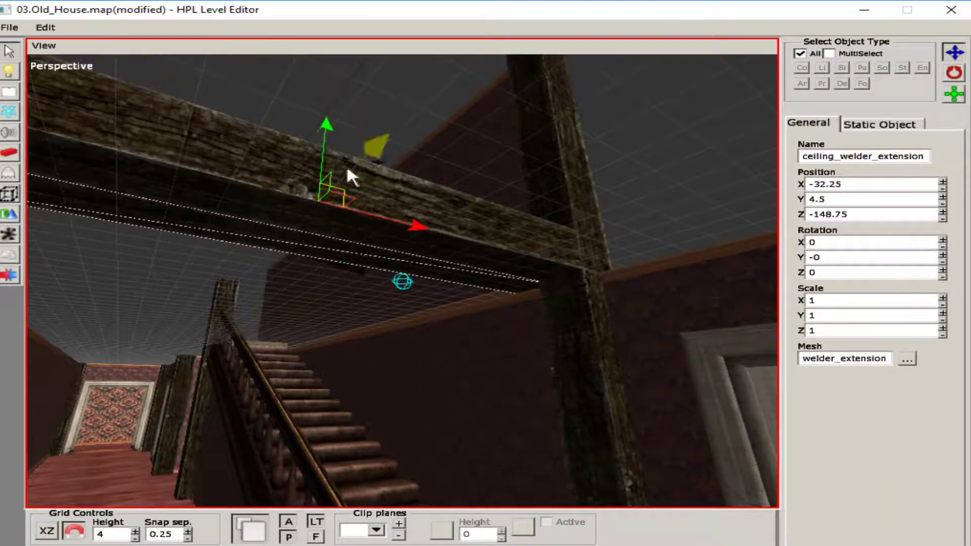
{"action": "middle_click_drag", "start_coordinate": [368, 245], "coordinate": [353, 128]}
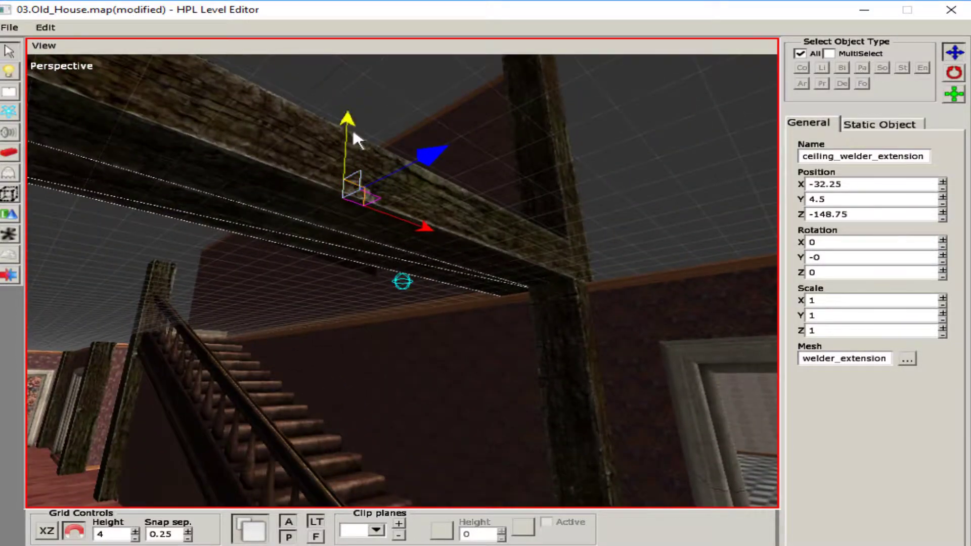
Undo the last beam changes, position the front crossbeam at Y 4.25 and Z -148.25, and set its X scale to 0.95
{"action": "left_click_drag", "start_coordinate": [353, 128], "coordinate": [404, 148]}
{"action": "key", "text": "ctrl+z"}
{"action": "key", "text": "ctrl+z"}
{"action": "middle_click_drag", "start_coordinate": [403, 148], "coordinate": [354, 217]}
{"action": "left_click_drag", "start_coordinate": [354, 217], "coordinate": [348, 236]}
{"action": "middle_click_drag", "start_coordinate": [348, 235], "coordinate": [380, 291]}
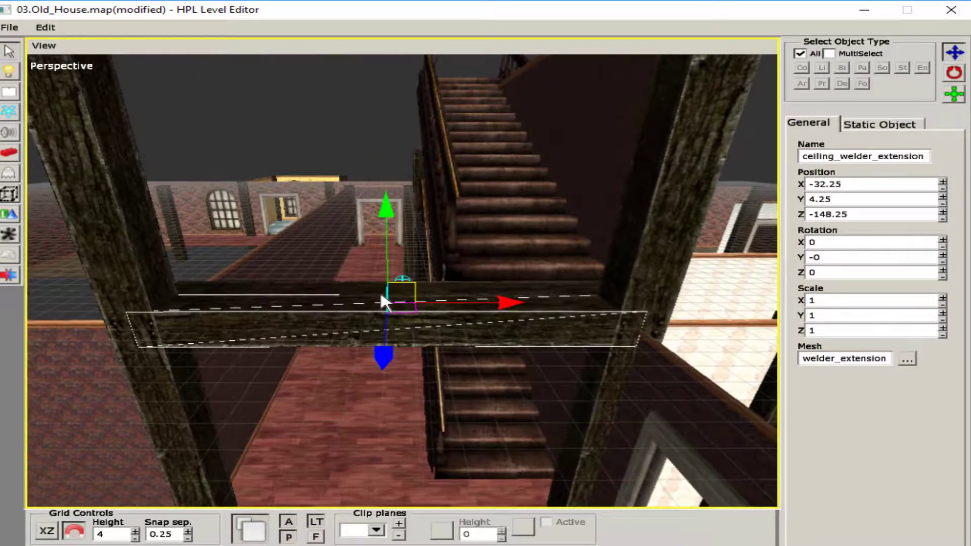
{"action": "left_click", "coordinate": [943, 305]}
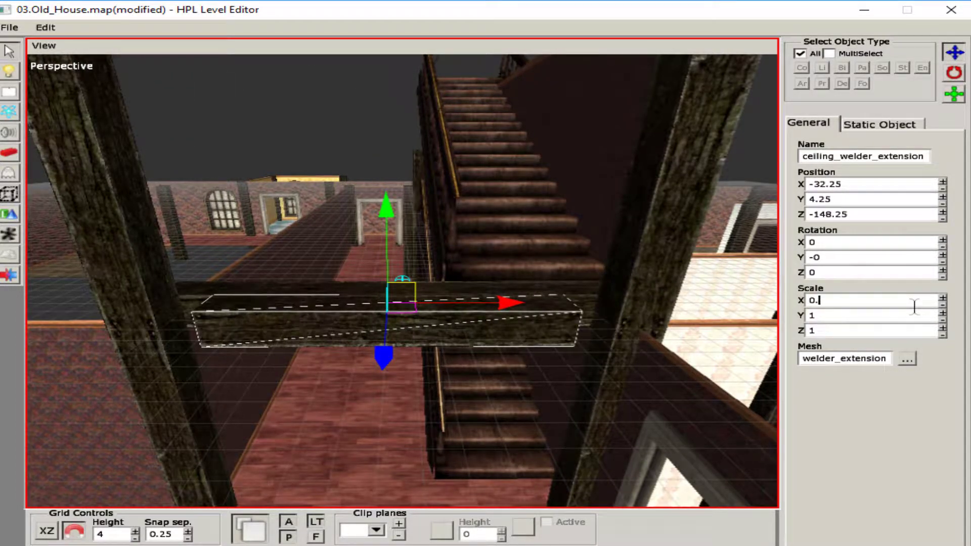
{"action": "type", "text": "95"}
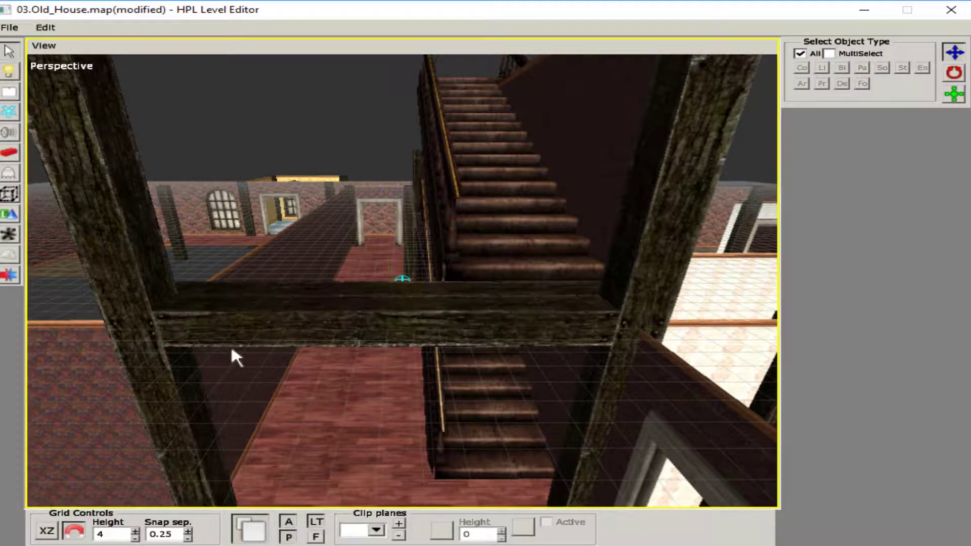
Draw a plane over the corridor next to the crossbeams with the brown wood-panel material from the ceiling textures
{"action": "middle_click_drag", "start_coordinate": [231, 345], "coordinate": [418, 300]}
{"action": "left_click", "coordinate": [9, 214]}
{"action": "left_click", "coordinate": [872, 94]}
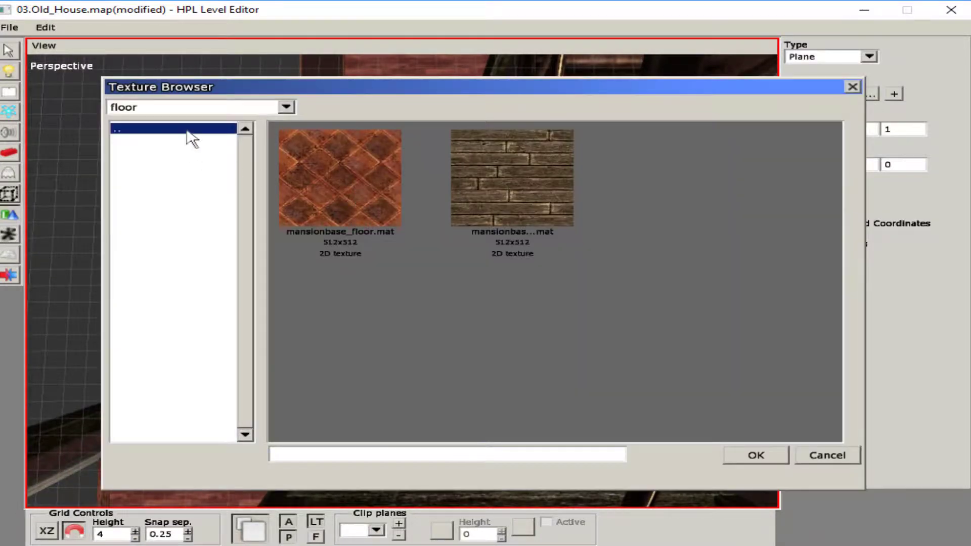
{"action": "double_click", "coordinate": [187, 131]}
{"action": "double_click", "coordinate": [139, 142]}
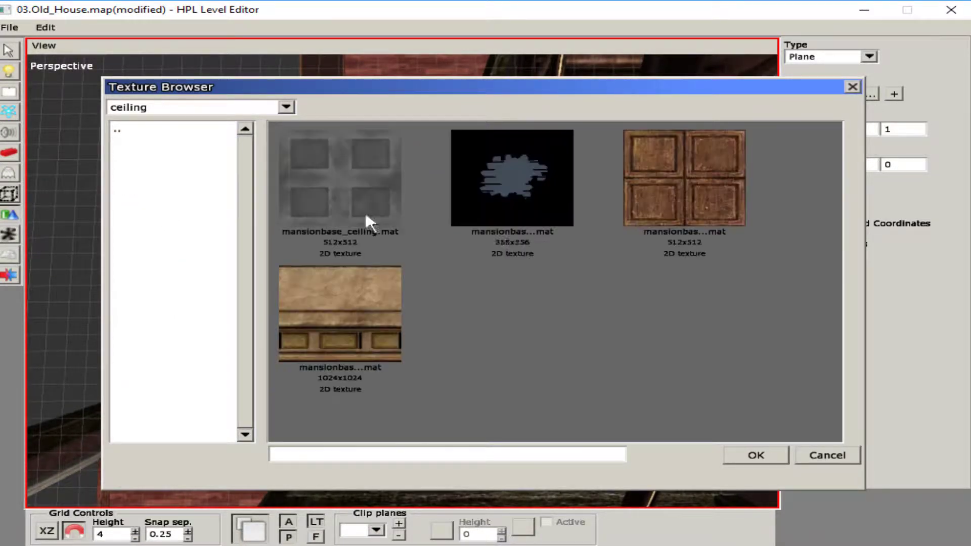
{"action": "left_click", "coordinate": [756, 456]}
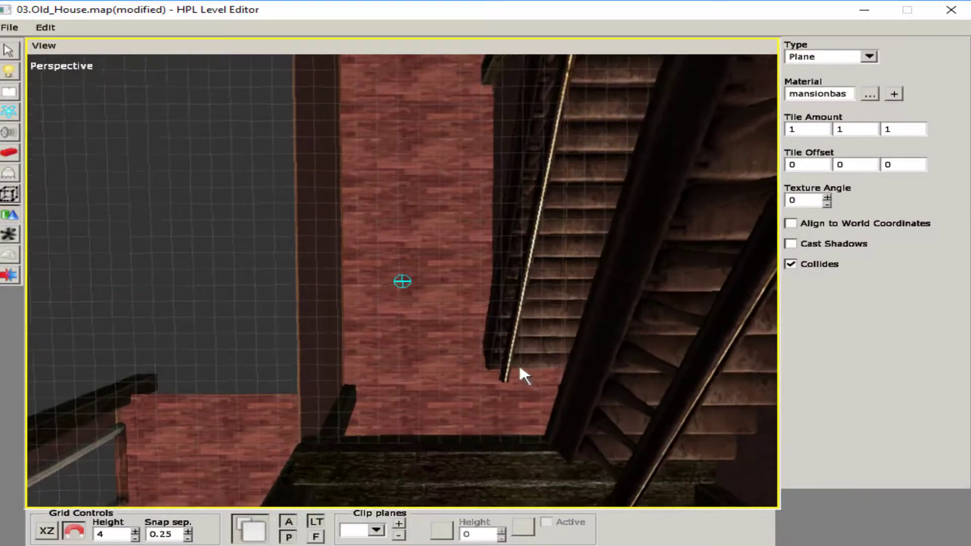
{"action": "left_click", "coordinate": [550, 434]}
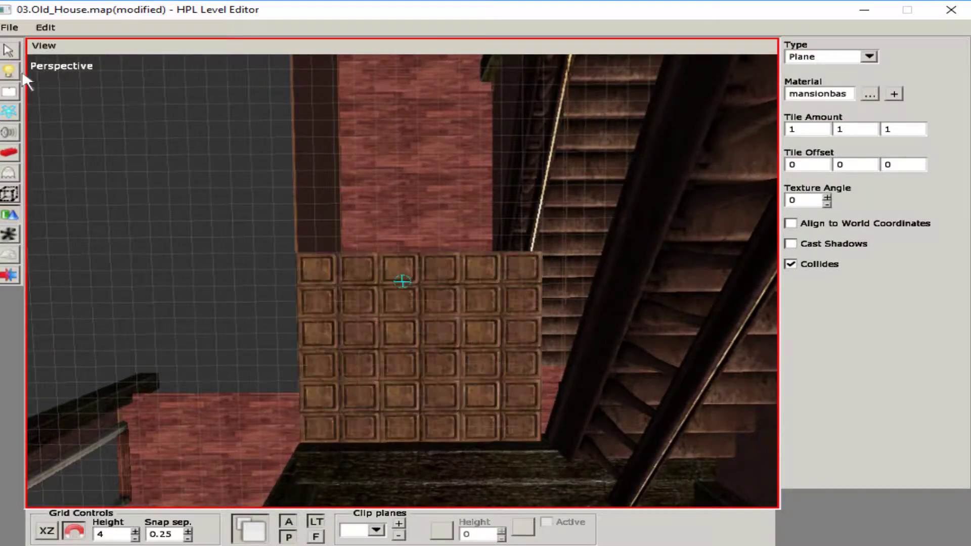
Duplicate the wood-panel plane and place the copy over the far part of the corridor at Z -166.25, scaled 3 by 9.25
{"action": "key", "text": "q"}
{"action": "left_click_drag", "start_coordinate": [550, 434], "coordinate": [384, 304], "text": "alt"}
{"action": "left_click_drag", "start_coordinate": [405, 266], "coordinate": [325, 329], "text": "alt"}
{"action": "key", "text": "w"}
{"action": "left_click_drag", "start_coordinate": [228, 364], "coordinate": [374, 337], "text": "alt"}
{"action": "key", "text": "ctrl+d"}
{"action": "mouse_move", "coordinate": [294, 363]}
{"action": "left_mouse_down"}
{"action": "mouse_move", "coordinate": [303, 104]}
{"action": "mouse_move", "coordinate": [293, 293]}
{"action": "left_mouse_up"}
{"action": "mouse_move", "coordinate": [269, 242]}
{"action": "left_mouse_down"}
{"action": "mouse_move", "coordinate": [282, 184]}
{"action": "mouse_move", "coordinate": [298, 319]}
{"action": "mouse_move", "coordinate": [284, 293]}
{"action": "mouse_move", "coordinate": [327, 359]}
{"action": "mouse_move", "coordinate": [369, 215]}
{"action": "mouse_move", "coordinate": [192, 246]}
{"action": "mouse_move", "coordinate": [511, 326]}
{"action": "mouse_move", "coordinate": [546, 386]}
{"action": "mouse_move", "coordinate": [590, 310]}
{"action": "mouse_move", "coordinate": [524, 222]}
{"action": "mouse_move", "coordinate": [484, 267]}
{"action": "left_mouse_up"}
{"action": "key", "text": "r"}
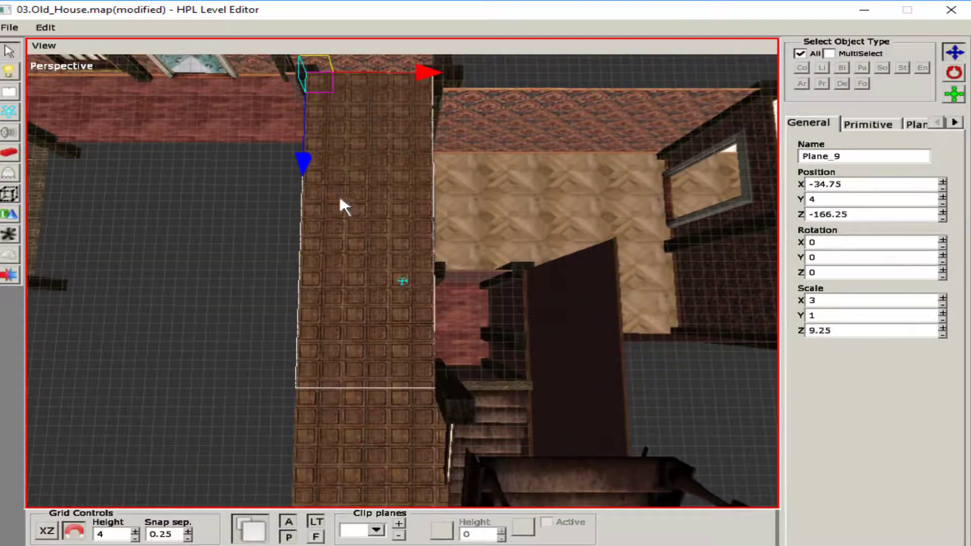
Duplicate the plane over the stair landing at X -31.75, Z -160.25, and scale it to 2 on X and 3.25 on Z
{"action": "left_click_drag", "start_coordinate": [408, 276], "coordinate": [553, 271]}
{"action": "scroll", "coordinate": [493, 309], "scroll_direction": "up", "scroll_amount": 3}
{"action": "key", "text": "r"}
{"action": "left_click_drag", "start_coordinate": [431, 291], "coordinate": [309, 379]}
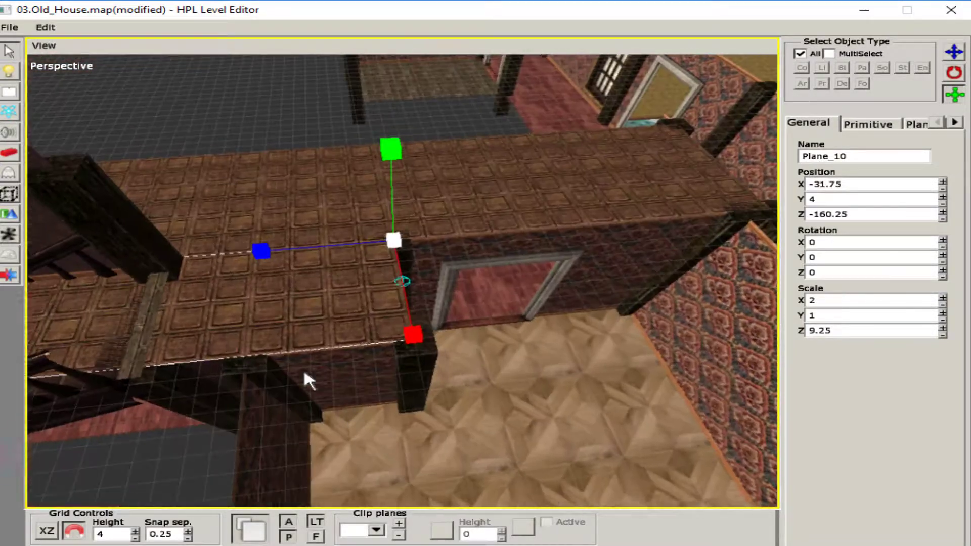
{"action": "left_click_drag", "start_coordinate": [321, 251], "coordinate": [381, 246]}
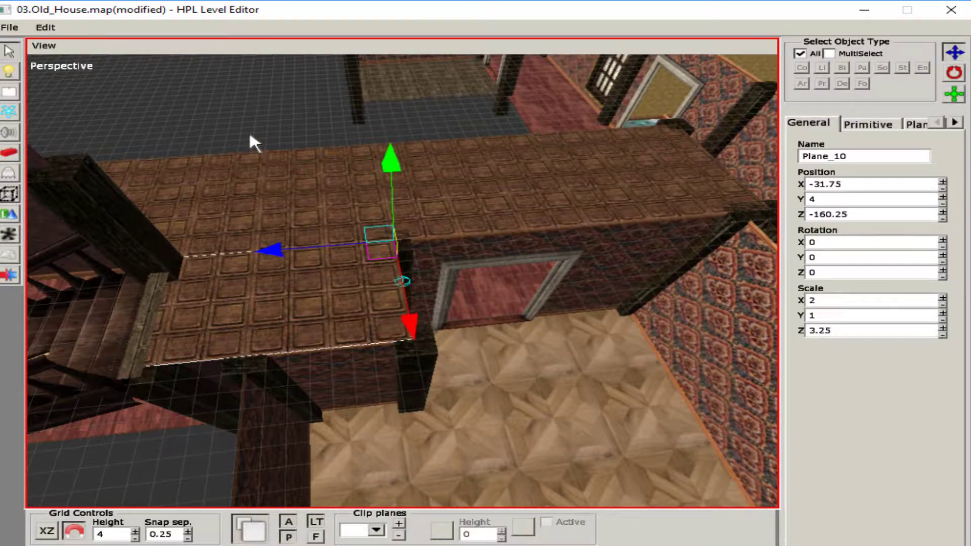
Flip the wood-panel plane above the stair landing so it faces down, and shift it back over the landing
{"action": "left_click_drag", "start_coordinate": [250, 135], "coordinate": [428, 371], "text": "alt"}
{"action": "key", "text": "r"}
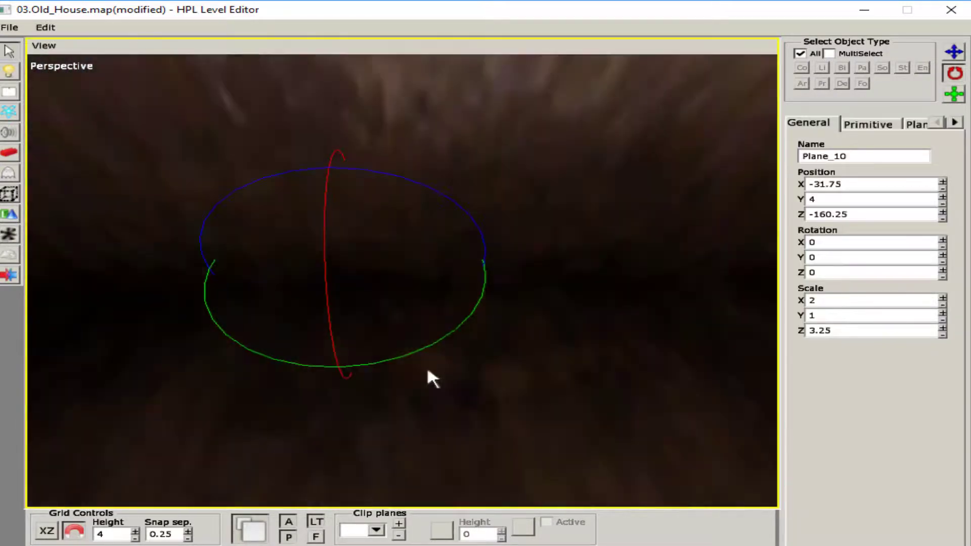
{"action": "scroll", "coordinate": [420, 384], "scroll_direction": "down", "scroll_amount": 3}
{"action": "left_click_drag", "start_coordinate": [462, 248], "coordinate": [581, 439]}
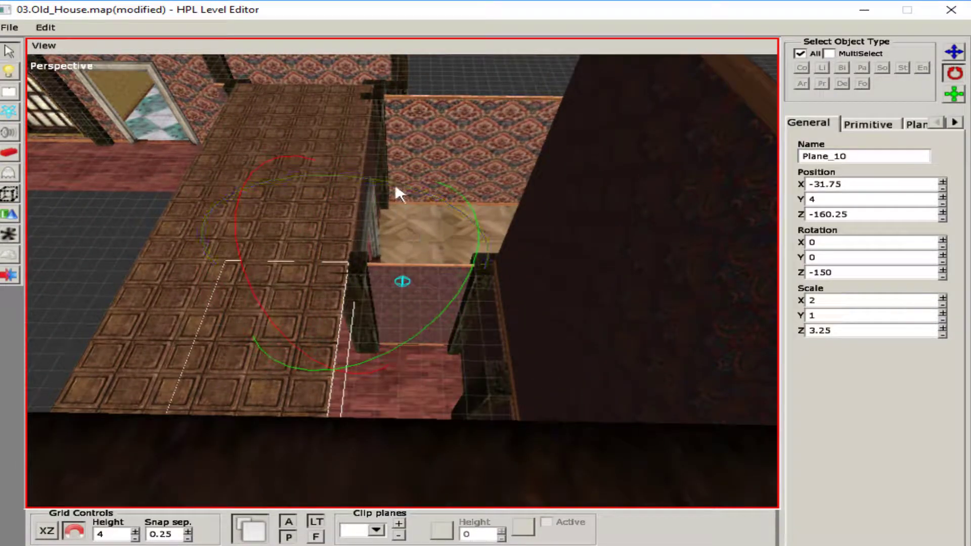
{"action": "left_click_drag", "start_coordinate": [570, 268], "coordinate": [581, 267]}
{"action": "mouse_move", "coordinate": [582, 267]}
{"action": "left_mouse_down", "text": "alt"}
{"action": "mouse_move", "coordinate": [305, 262]}
{"action": "mouse_move", "coordinate": [572, 282]}
{"action": "left_mouse_up", "text": "alt"}
Rotate the far corridor's wood-panel plane 180 on Z and shift it along X back over the corridor
{"action": "left_click", "coordinate": [395, 328]}
{"action": "key", "text": "r"}
{"action": "left_click_drag", "start_coordinate": [395, 327], "coordinate": [82, 381], "text": "alt"}
{"action": "key", "text": "t"}
{"action": "scroll", "coordinate": [327, 241], "scroll_direction": "up", "scroll_amount": 3}
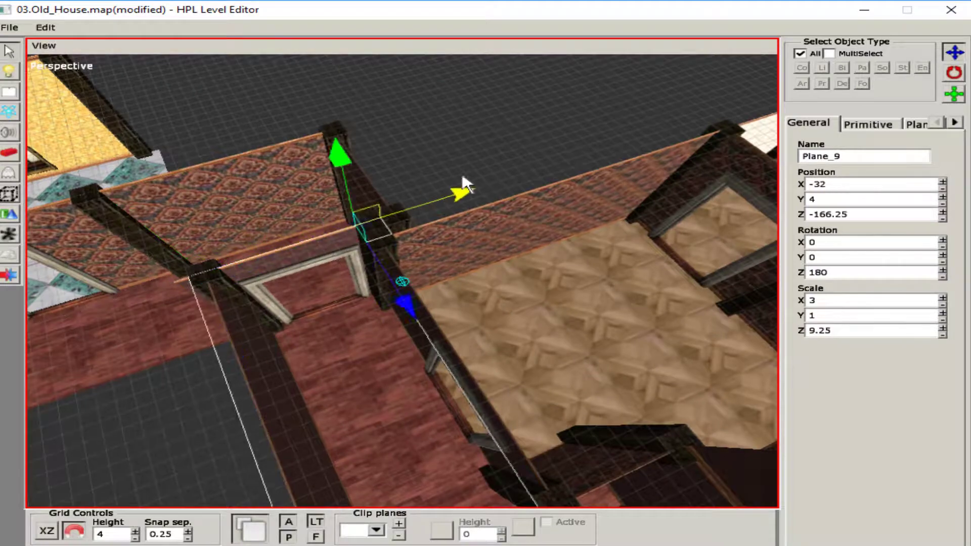
{"action": "left_click_drag", "start_coordinate": [465, 184], "coordinate": [491, 273], "text": "alt"}
Rotate the first corridor wood-panel plane 180 on Z and move it back over the corridor
{"action": "left_click", "coordinate": [494, 242]}
{"action": "key", "text": "r"}
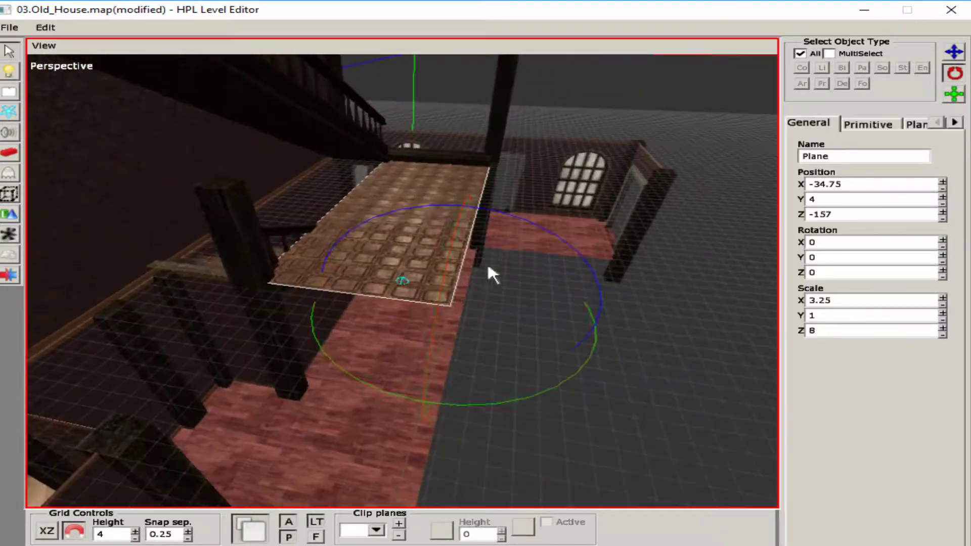
{"action": "left_click_drag", "start_coordinate": [548, 236], "coordinate": [648, 477]}
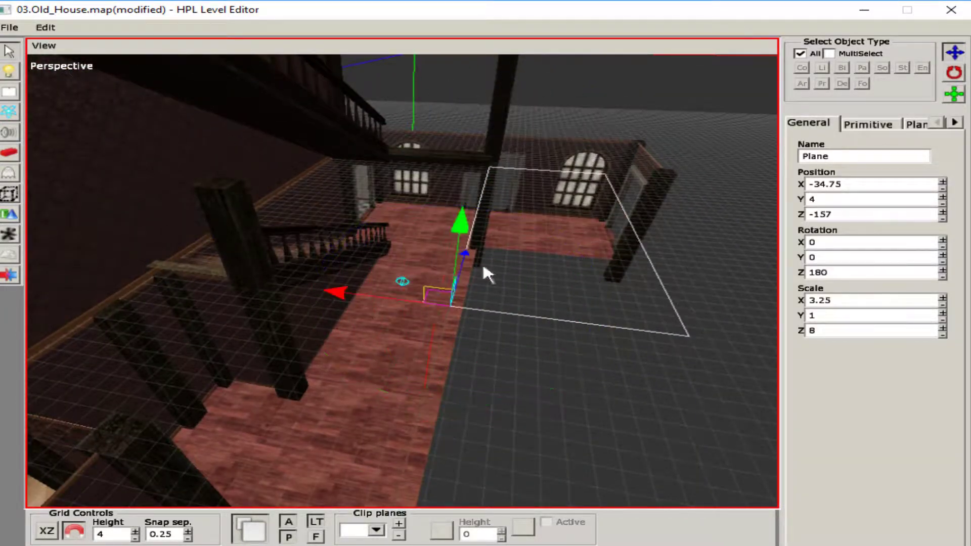
{"action": "left_click_drag", "start_coordinate": [483, 268], "coordinate": [478, 357], "text": "alt"}
Draw a plane covering the whole entrance hall between its corner pillars, undoing the undersized first attempt
{"action": "left_click_drag", "start_coordinate": [177, 351], "coordinate": [648, 233], "text": "alt"}
{"action": "left_click_drag", "start_coordinate": [532, 307], "coordinate": [381, 349], "text": "alt"}
{"action": "left_click", "coordinate": [10, 213]}
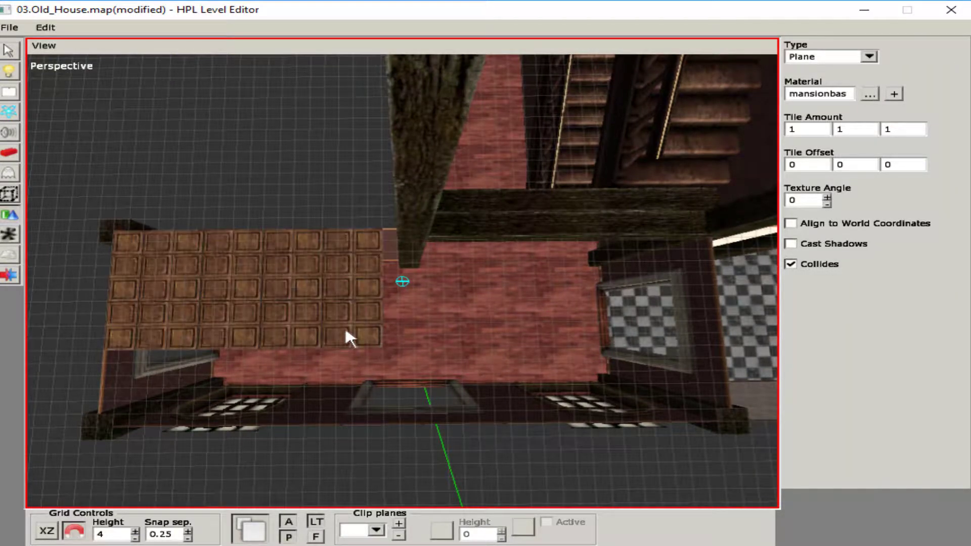
{"action": "key", "text": "ctrl+z"}
{"action": "left_click_drag", "start_coordinate": [113, 231], "coordinate": [726, 417]}
Change the entrance hall plane's material to mansionbase_ceiling.mat from the ceiling textures
{"action": "left_click", "coordinate": [9, 50]}
{"action": "left_click", "coordinate": [281, 293]}
{"action": "left_click_drag", "start_coordinate": [280, 293], "coordinate": [486, 226], "text": "alt"}
{"action": "left_click", "coordinate": [917, 124]}
{"action": "left_click", "coordinate": [866, 124]}
{"action": "left_click", "coordinate": [883, 172]}
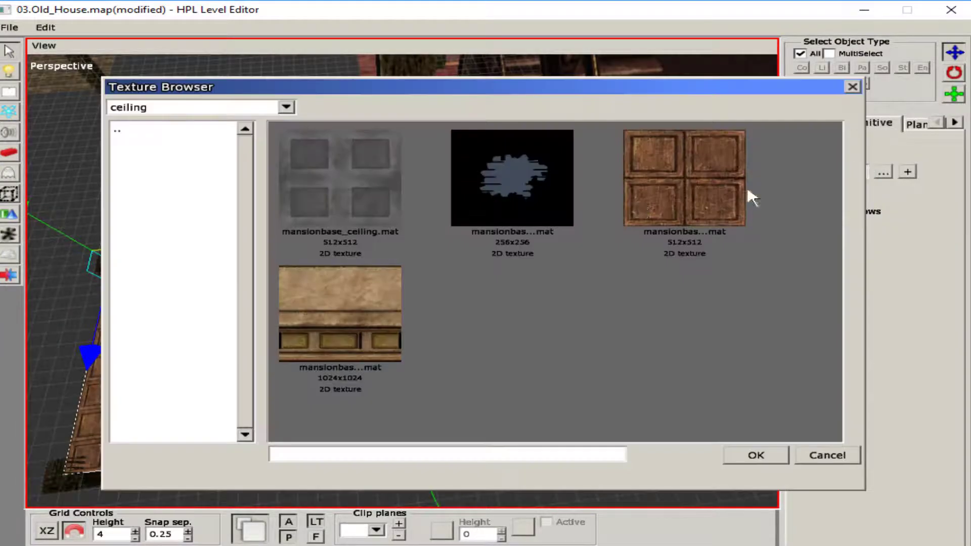
{"action": "left_click", "coordinate": [335, 174]}
{"action": "left_click", "coordinate": [754, 454]}
Flip the entrance hall's ceiling plane to face down and move it back over the hall
{"action": "left_click_drag", "start_coordinate": [651, 321], "coordinate": [414, 291], "text": "alt"}
{"action": "key", "text": "r"}
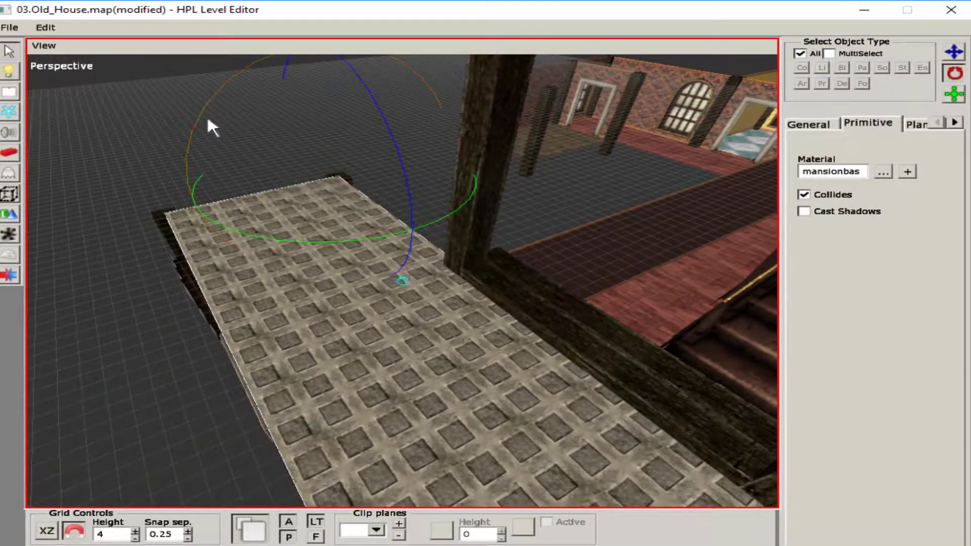
{"action": "left_click_drag", "start_coordinate": [210, 124], "coordinate": [152, 386]}
{"action": "key", "text": "t"}
{"action": "left_click_drag", "start_coordinate": [222, 211], "coordinate": [65, 277], "text": "alt"}
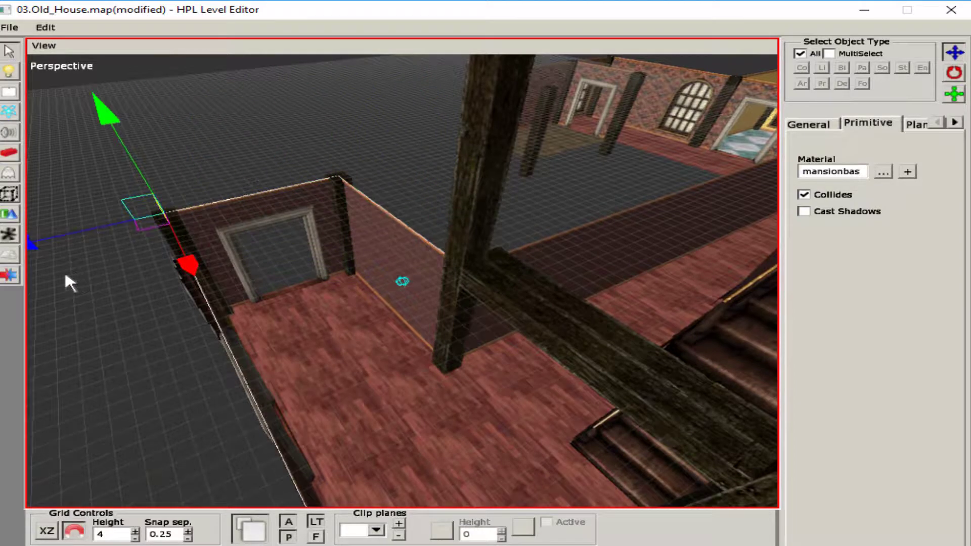
{"action": "left_click", "coordinate": [245, 232]}
{"action": "left_click_drag", "start_coordinate": [245, 232], "coordinate": [226, 126], "text": "alt"}
Draw a ceiling plane over the large parquet room beside the corridor, flip it face down and reposition it
{"action": "left_click", "coordinate": [455, 284]}
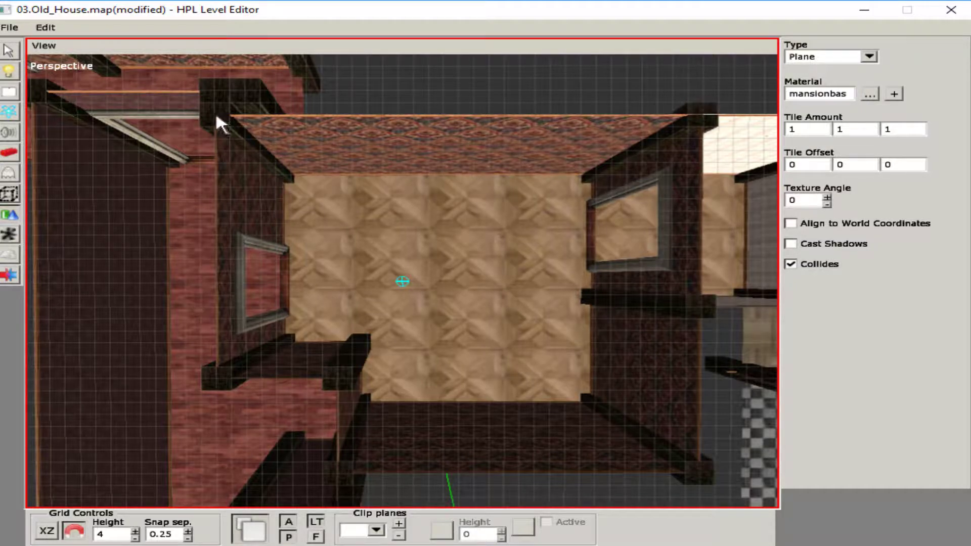
{"action": "left_click_drag", "start_coordinate": [217, 115], "coordinate": [465, 218]}
{"action": "key", "text": "r"}
{"action": "key", "text": "t"}
{"action": "left_click_drag", "start_coordinate": [364, 467], "coordinate": [531, 344], "text": "alt"}
{"action": "left_click_drag", "start_coordinate": [609, 399], "coordinate": [354, 283]}
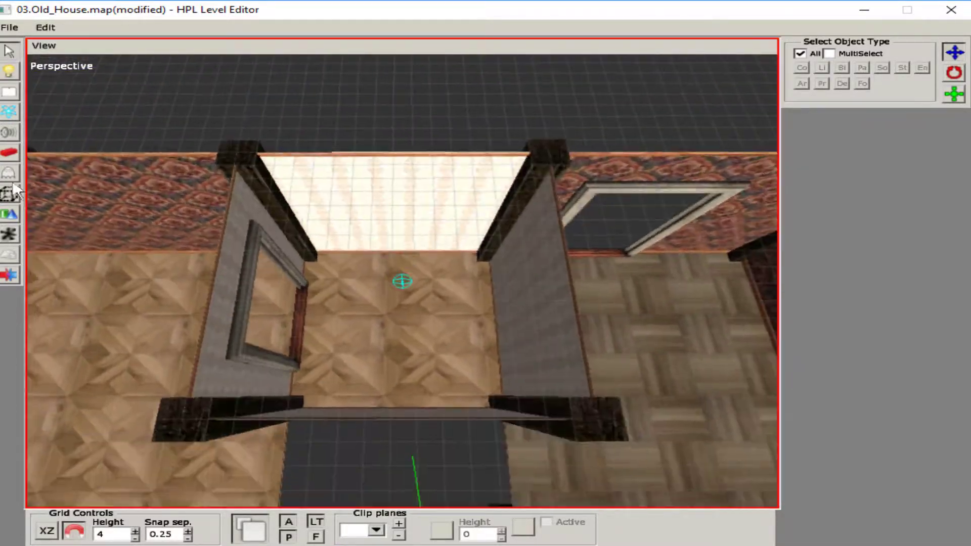
Draw a ceiling plane over the small parquet room with the light striped wallpaper, spanning its four corner pillars
{"action": "left_click", "coordinate": [397, 279]}
{"action": "left_click", "coordinate": [872, 93]}
{"action": "key", "text": "Return"}
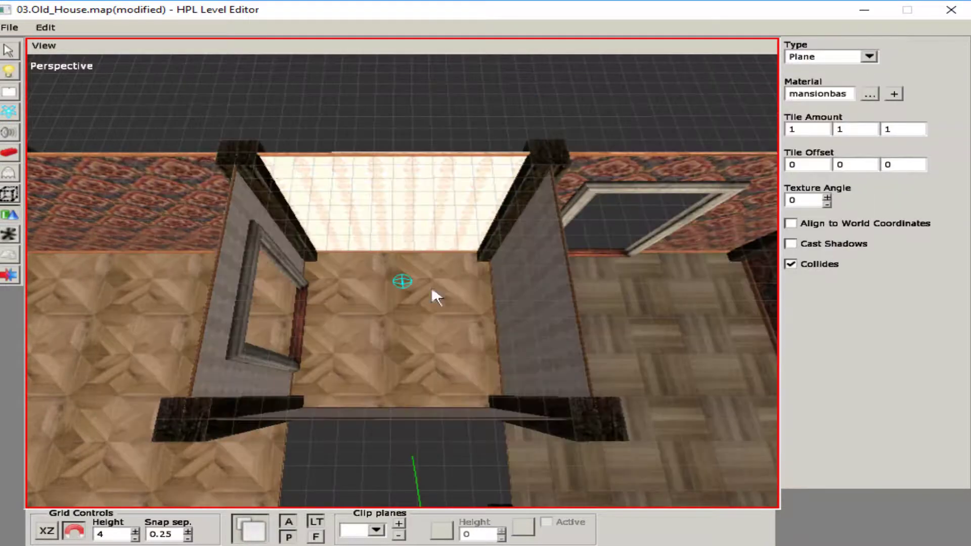
{"action": "left_click_drag", "start_coordinate": [238, 150], "coordinate": [585, 422]}
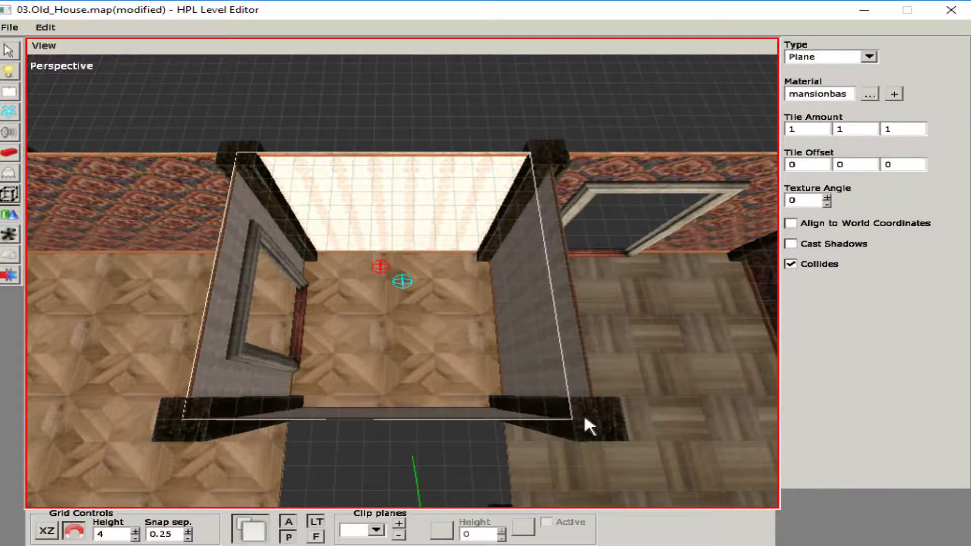
Flip the small parquet room's ceiling plane to face down and shift it along X back over the room
{"action": "left_click", "coordinate": [8, 50]}
{"action": "left_click", "coordinate": [243, 167]}
{"action": "left_click_drag", "start_coordinate": [243, 166], "coordinate": [455, 271], "text": "alt"}
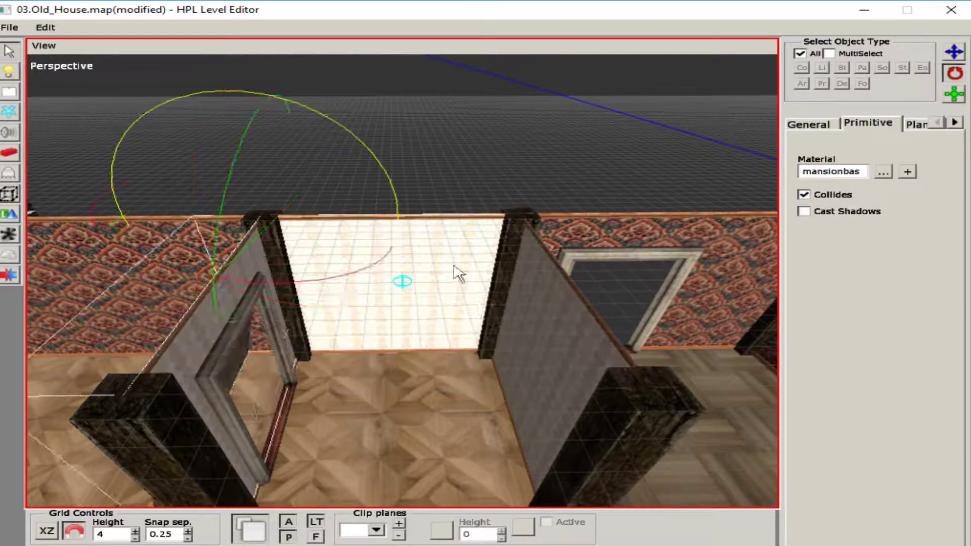
{"action": "key", "text": "t"}
{"action": "left_click_drag", "start_coordinate": [380, 217], "coordinate": [650, 215]}
{"action": "left_click", "coordinate": [421, 166]}
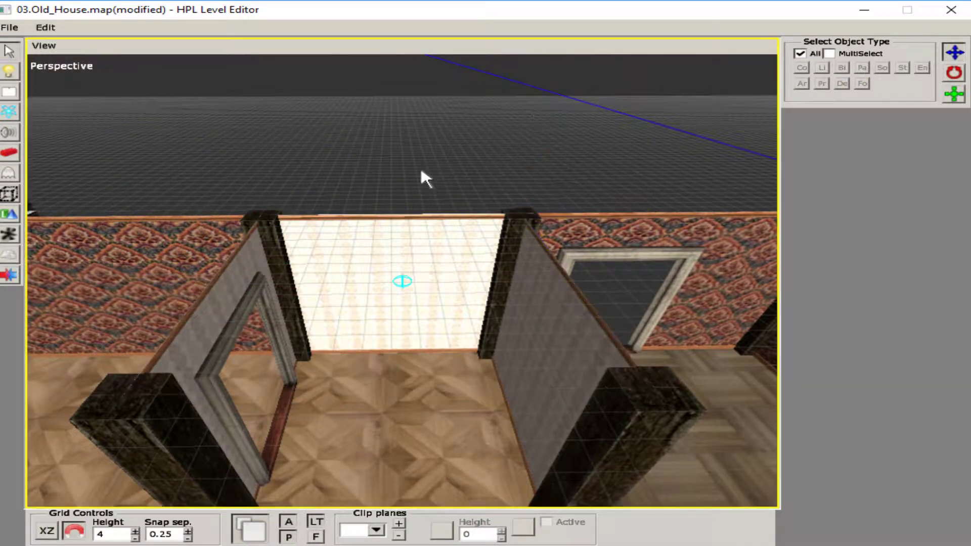
Draw ceiling planes over the doorway alcove and over the main part of the large checkered-floor room
{"action": "left_click_drag", "start_coordinate": [420, 165], "coordinate": [362, 251], "text": "alt"}
{"action": "left_click", "coordinate": [11, 215]}
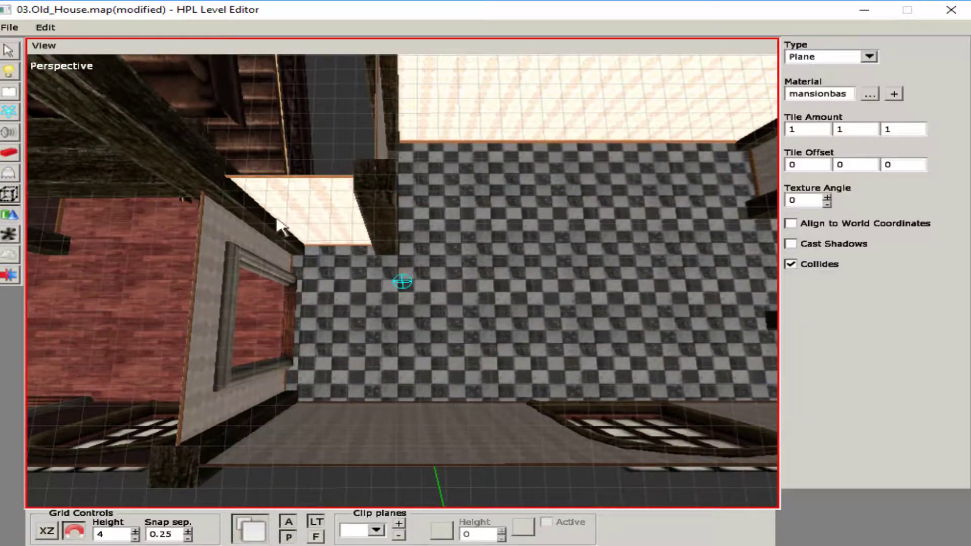
{"action": "left_click_drag", "start_coordinate": [204, 173], "coordinate": [239, 299]}
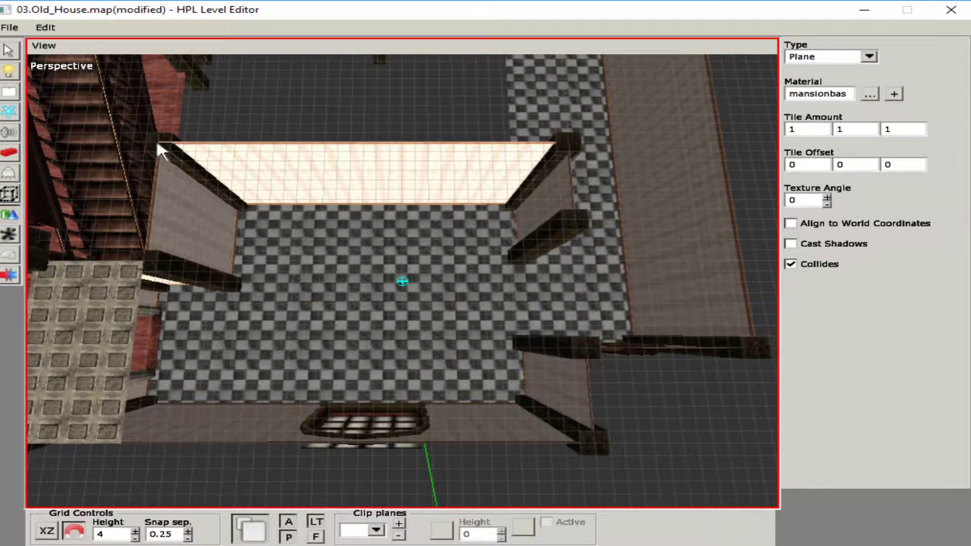
{"action": "left_click_drag", "start_coordinate": [157, 138], "coordinate": [494, 434]}
{"action": "left_click", "coordinate": [9, 51]}
Turn the ceiling plane over the plank-floored room face down and shift it along X onto the walls
{"action": "left_click", "coordinate": [331, 302]}
{"action": "left_click_drag", "start_coordinate": [331, 302], "coordinate": [538, 373], "text": "alt"}
{"action": "key", "text": "t"}
{"action": "left_click_drag", "start_coordinate": [562, 236], "coordinate": [581, 237]}
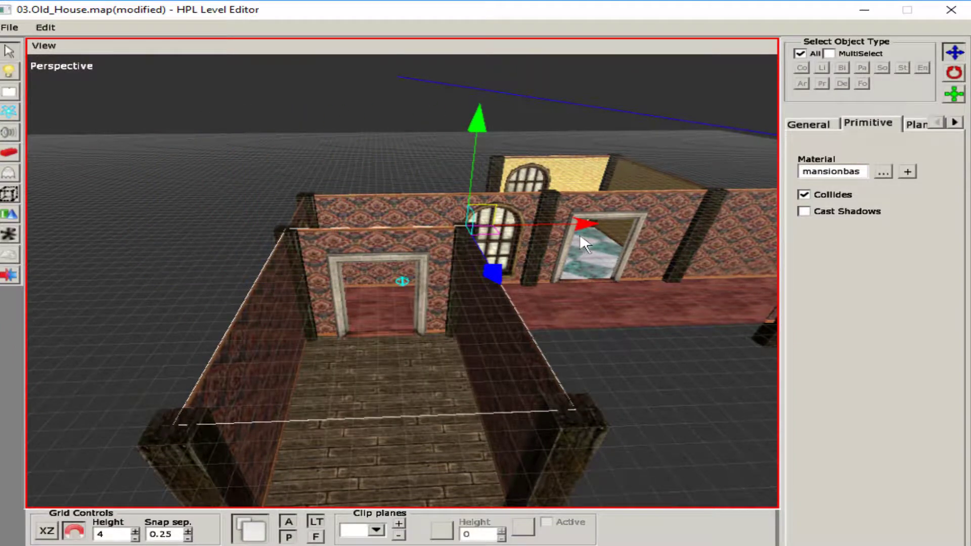
{"action": "left_click_drag", "start_coordinate": [517, 229], "coordinate": [372, 211], "text": "alt"}
Flip the doorway alcove's ceiling plane to face down and move it back over the alcove
{"action": "left_click", "coordinate": [574, 369]}
{"action": "scroll", "coordinate": [427, 275], "scroll_direction": "up", "scroll_amount": 3}
{"action": "left_click", "coordinate": [390, 272]}
{"action": "key", "text": "r"}
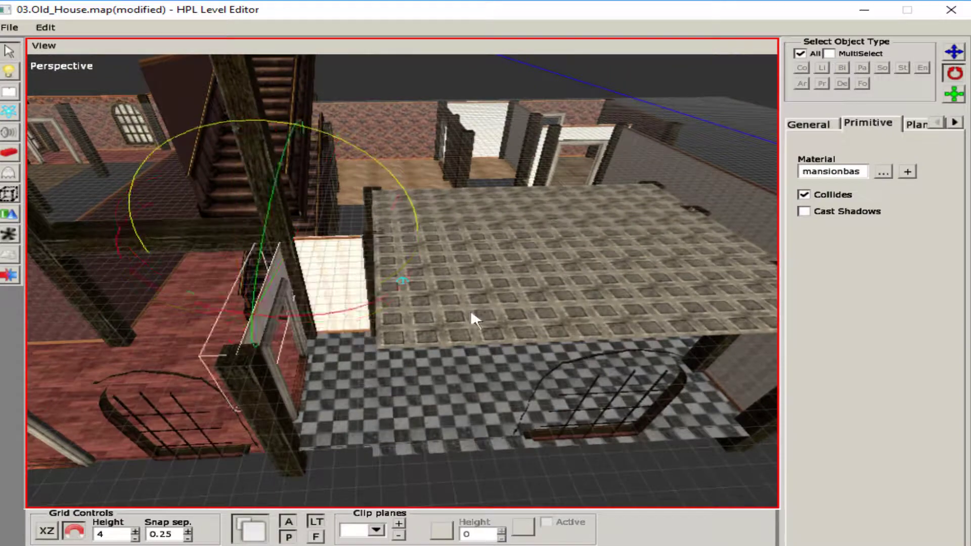
{"action": "key", "text": "t"}
Flip the large checkered room's ceiling plane to face down and shift it back over the room
{"action": "left_click_drag", "start_coordinate": [390, 249], "coordinate": [425, 214], "text": "alt"}
{"action": "key", "text": "r"}
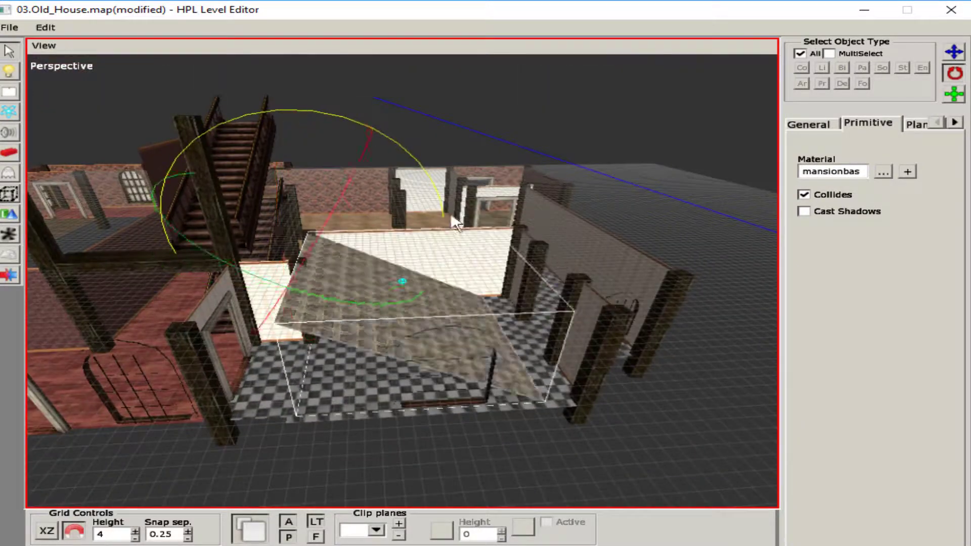
{"action": "key", "text": "t"}
{"action": "left_click_drag", "start_coordinate": [541, 226], "coordinate": [506, 258], "text": "alt"}
{"action": "left_click", "coordinate": [581, 260]}
Place the mansionbase static object corner_concave_short above the corridor end with the small arched window
{"action": "left_click_drag", "start_coordinate": [581, 260], "coordinate": [529, 243], "text": "alt"}
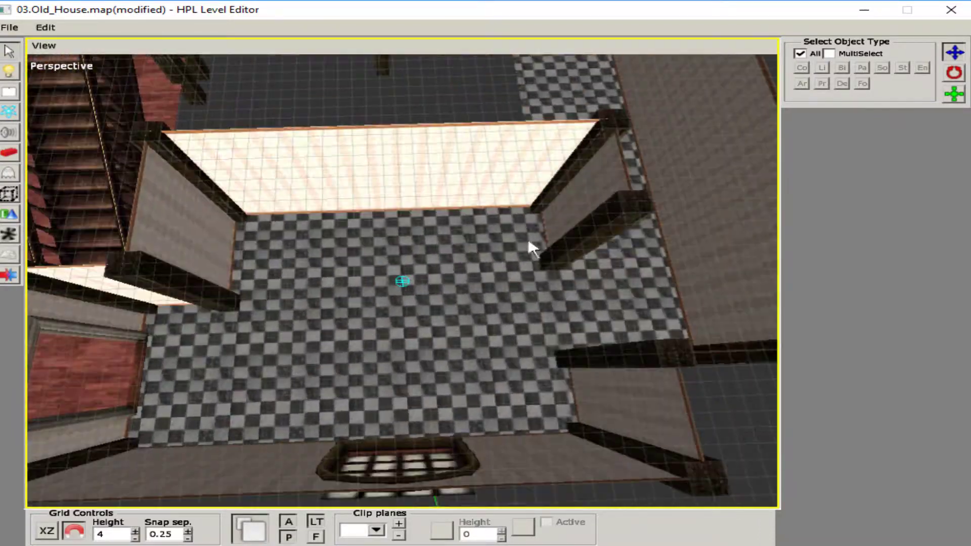
{"action": "left_click_drag", "start_coordinate": [311, 349], "coordinate": [303, 329], "text": "alt"}
{"action": "left_click", "coordinate": [9, 154]}
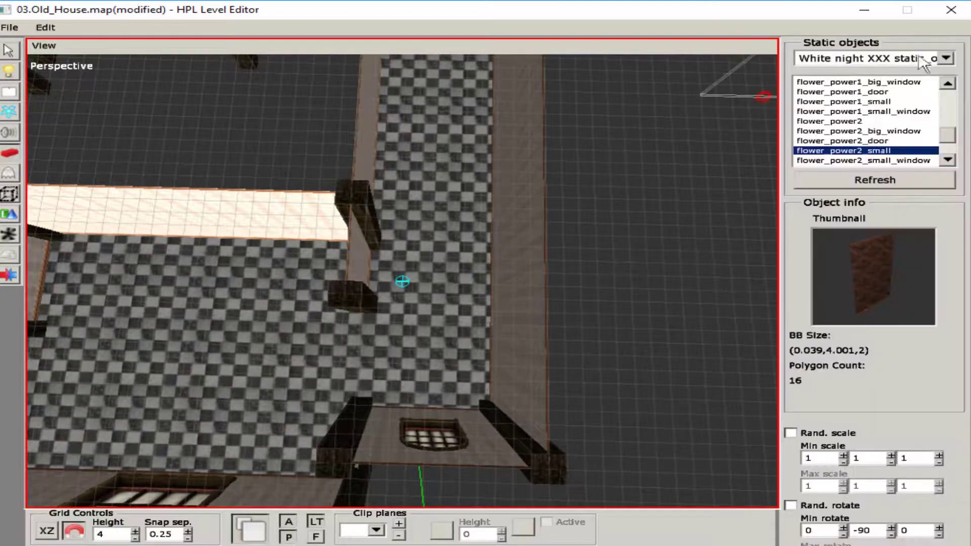
{"action": "left_click", "coordinate": [946, 58]}
{"action": "scroll", "coordinate": [916, 128], "scroll_direction": "up", "scroll_amount": 1}
{"action": "left_click", "coordinate": [916, 124]}
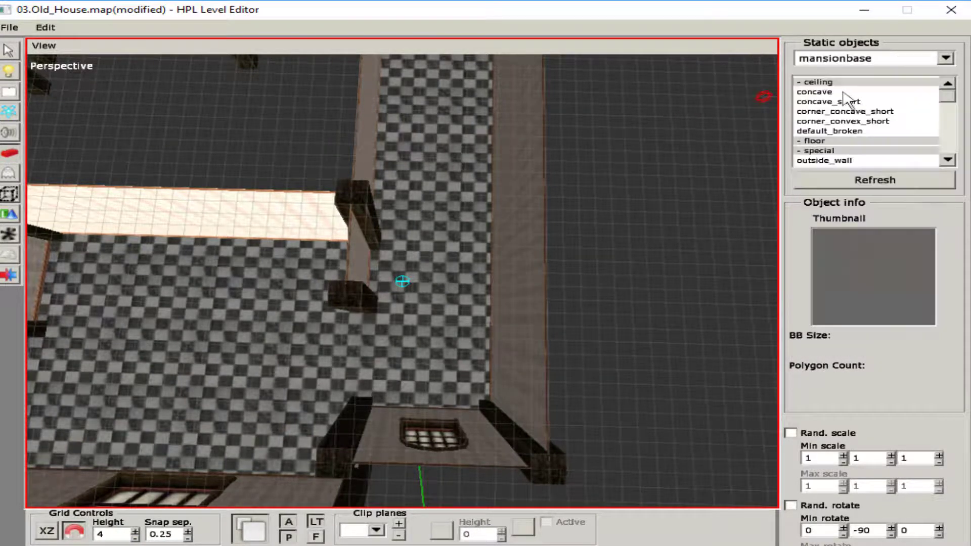
{"action": "left_click", "coordinate": [840, 113]}
{"action": "left_click", "coordinate": [828, 101]}
{"action": "left_click", "coordinate": [840, 111]}
{"action": "left_click_drag", "start_coordinate": [667, 304], "coordinate": [315, 271], "text": "alt"}
{"action": "left_click", "coordinate": [247, 201]}
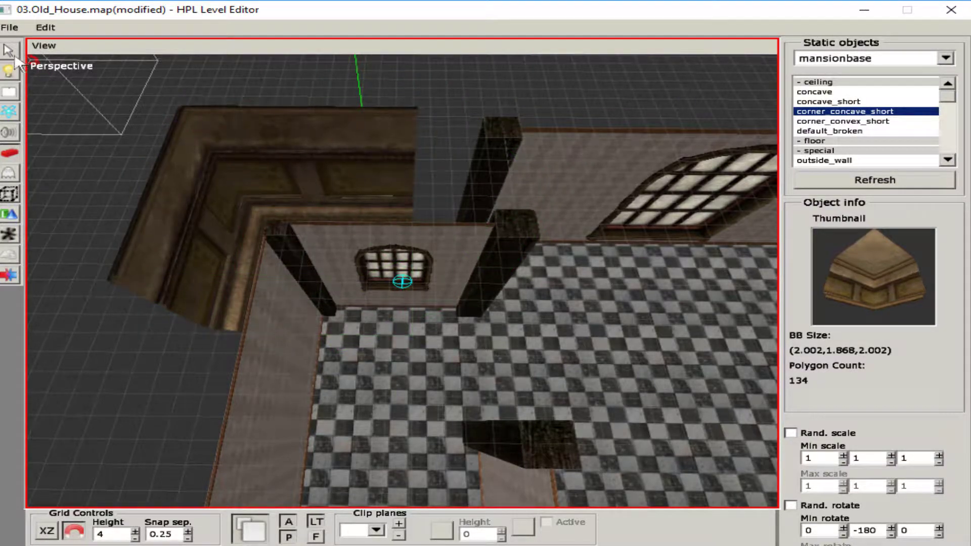
Scale the ceiling corner piece to 0.75 on X and Z, and position it over the corridor's corner pillar
{"action": "left_click", "coordinate": [9, 51]}
{"action": "left_click", "coordinate": [411, 222]}
{"action": "left_click_drag", "start_coordinate": [379, 207], "coordinate": [358, 219]}
{"action": "left_click_drag", "start_coordinate": [226, 303], "coordinate": [230, 303]}
{"action": "key", "text": "w"}
{"action": "left_click", "coordinate": [195, 281]}
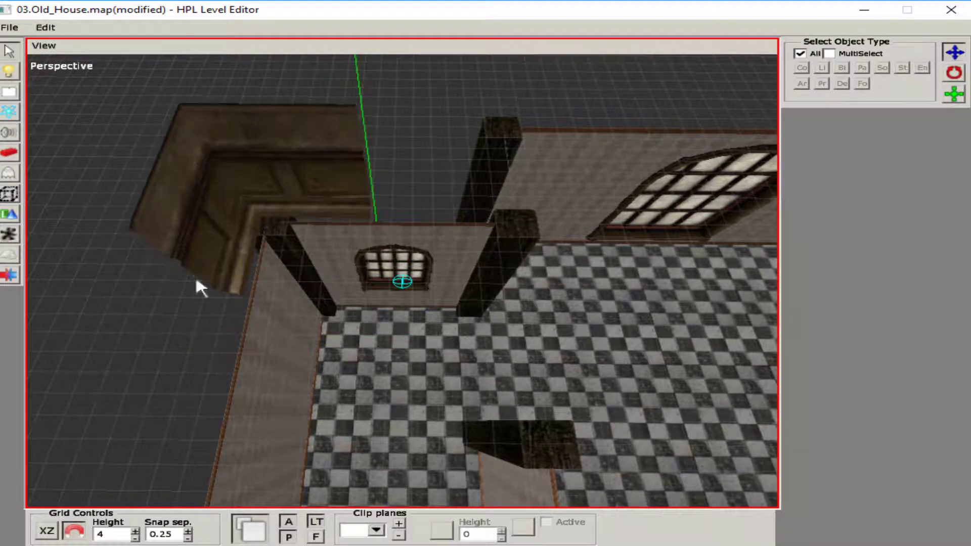
Duplicate the ceiling corner piece, rotate the copy to 90 on Y, and move it above the opposite pillar
{"action": "left_click", "coordinate": [228, 210]}
{"action": "left_click_drag", "start_coordinate": [308, 214], "coordinate": [339, 202]}
{"action": "key", "text": "e"}
{"action": "left_click_drag", "start_coordinate": [522, 282], "coordinate": [386, 327]}
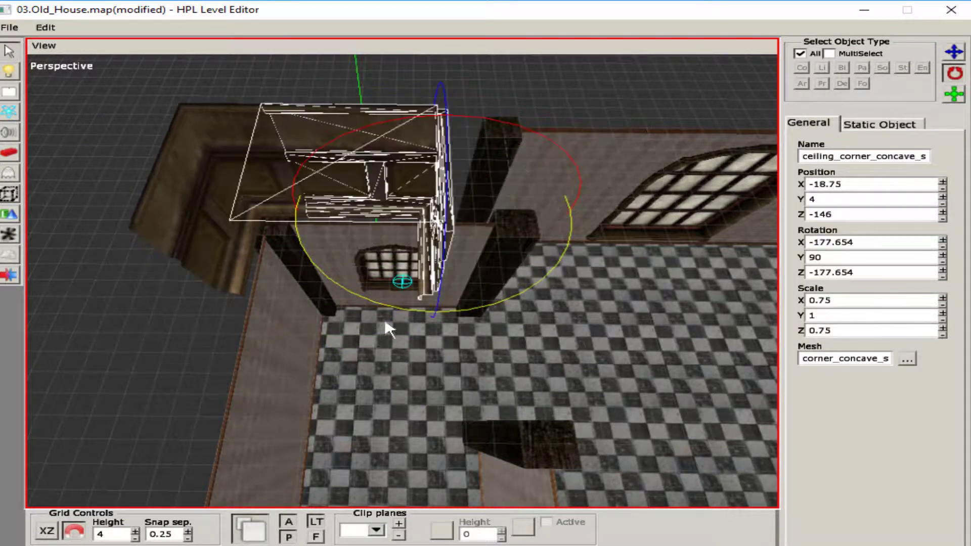
{"action": "key", "text": "w"}
{"action": "left_click_drag", "start_coordinate": [326, 214], "coordinate": [430, 87]}
{"action": "middle_click_drag", "start_coordinate": [432, 93], "coordinate": [460, 321]}
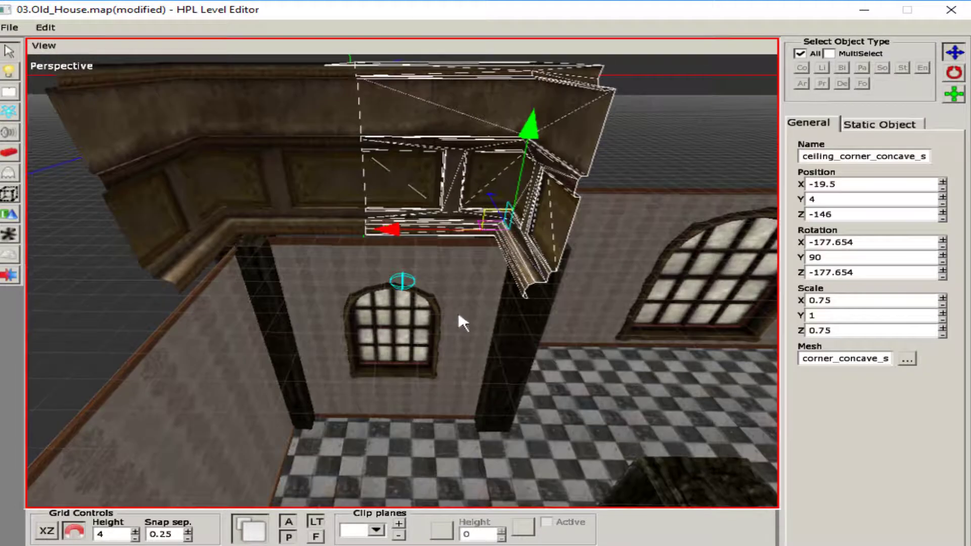
{"action": "left_click_drag", "start_coordinate": [388, 227], "coordinate": [411, 231]}
{"action": "middle_click_drag", "start_coordinate": [410, 232], "coordinate": [399, 283]}
Delete both ceiling corner pieces above the small window wall
{"action": "left_click", "coordinate": [203, 261]}
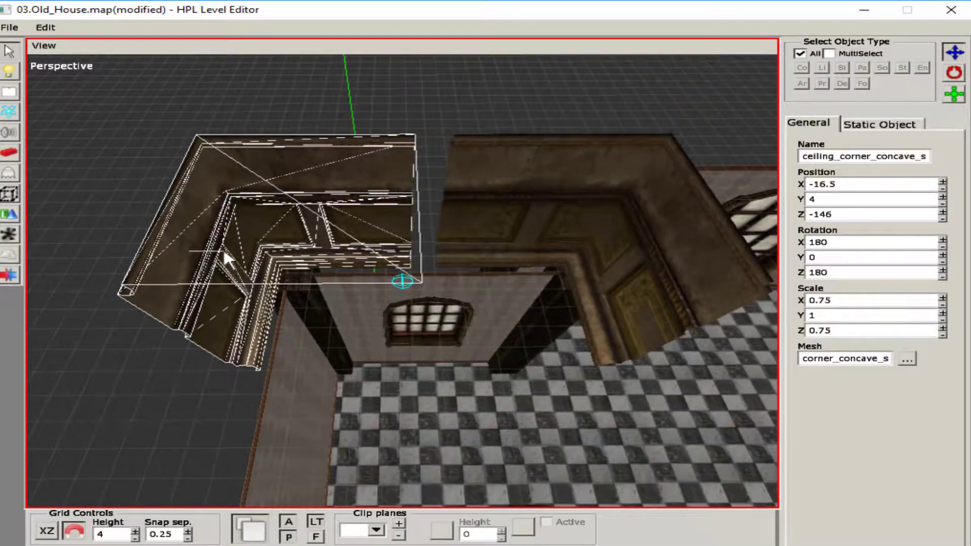
{"action": "middle_click_drag", "start_coordinate": [217, 263], "coordinate": [385, 197]}
{"action": "left_click", "coordinate": [425, 389]}
{"action": "left_click", "coordinate": [372, 188]}
{"action": "key", "text": "Delete"}
Draw a plane over the long checkered corridor with the mansionbase_ceiling_wood.mat material
{"action": "left_click", "coordinate": [475, 202]}
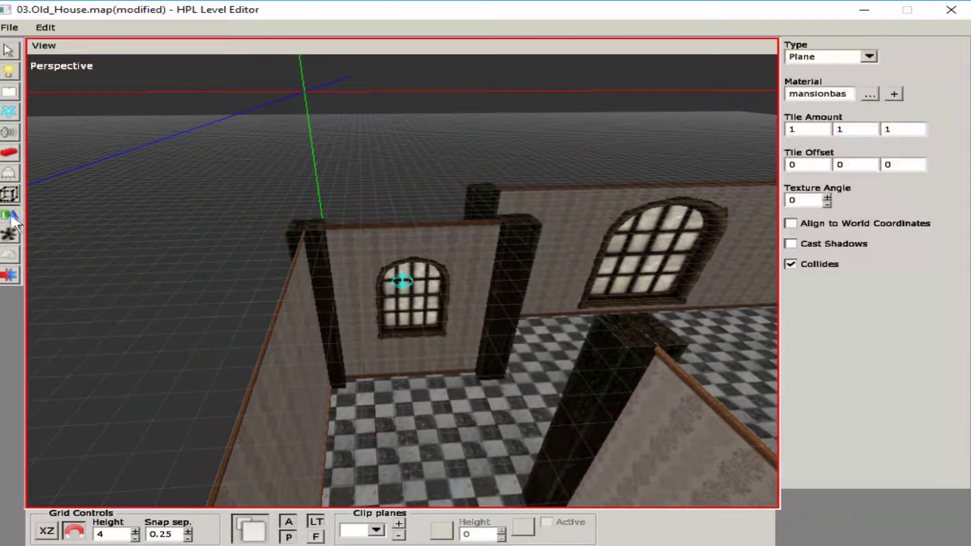
{"action": "middle_click_drag", "start_coordinate": [475, 202], "coordinate": [486, 349]}
{"action": "left_click", "coordinate": [870, 94]}
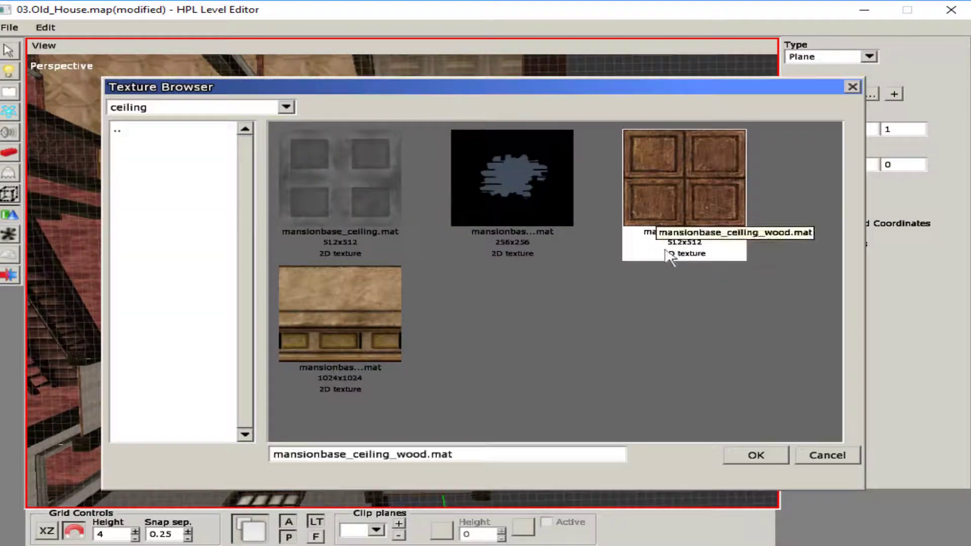
{"action": "double_click", "coordinate": [643, 255]}
{"action": "left_click_drag", "start_coordinate": [363, 120], "coordinate": [489, 500]}
Draw a wood-panel plane scaled 5.5 by 6.5 over the room at the corridor's end and select it
{"action": "middle_click_drag", "start_coordinate": [486, 211], "coordinate": [321, 217]}
{"action": "left_click_drag", "start_coordinate": [258, 186], "coordinate": [559, 458]}
{"action": "key", "text": "q"}
{"action": "middle_click_drag", "start_coordinate": [147, 186], "coordinate": [470, 334]}
{"action": "left_click", "coordinate": [470, 334]}
Rotate the end room's wood-panel plane -180 on Z and move it to X -14.5
{"action": "key", "text": "e"}
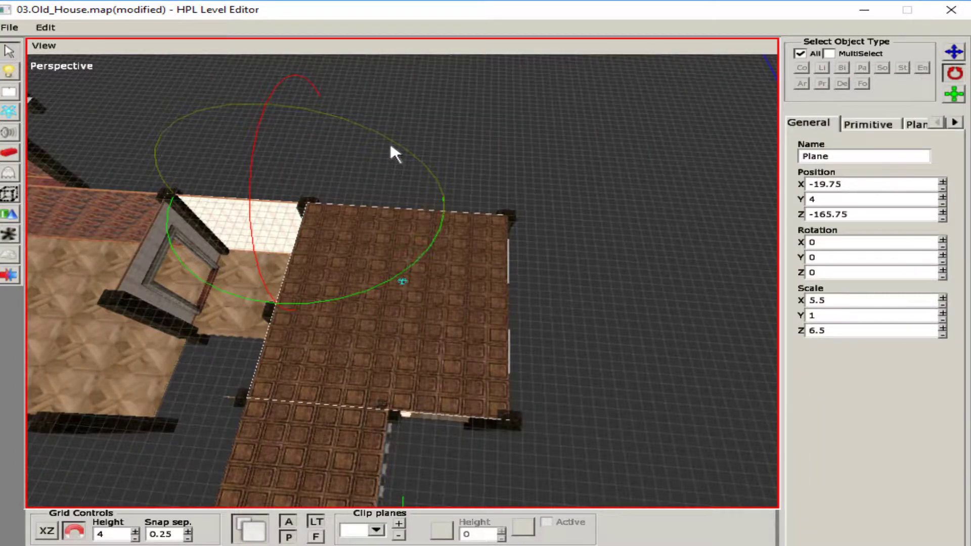
{"action": "left_click_drag", "start_coordinate": [392, 152], "coordinate": [564, 357]}
{"action": "key", "text": "w"}
{"action": "left_click_drag", "start_coordinate": [399, 193], "coordinate": [645, 232]}
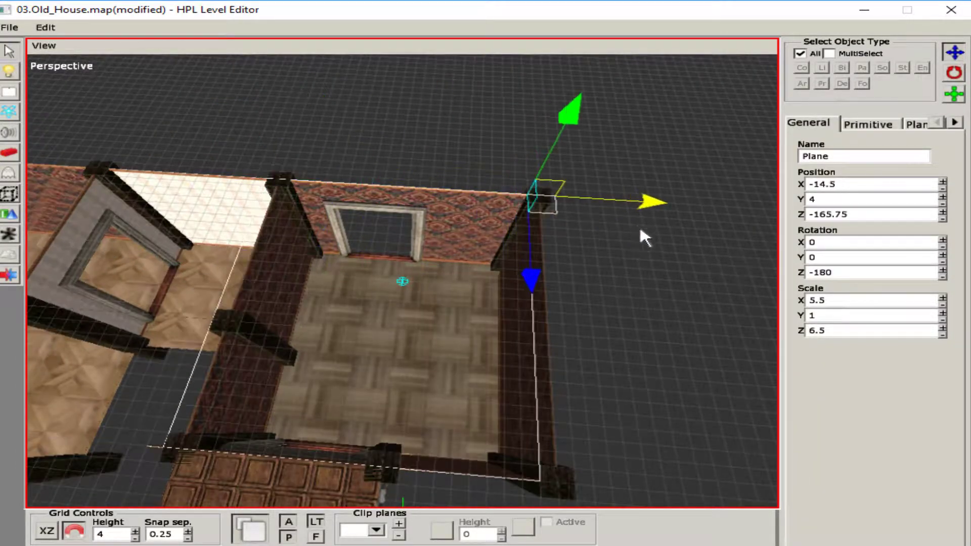
{"action": "left_click", "coordinate": [700, 381]}
{"action": "middle_click_drag", "start_coordinate": [699, 381], "coordinate": [570, 232]}
Flip the checkered corridor's wood-panel plane to face down and shift it along X back over the corridor
{"action": "key", "text": "ctrl+z"}
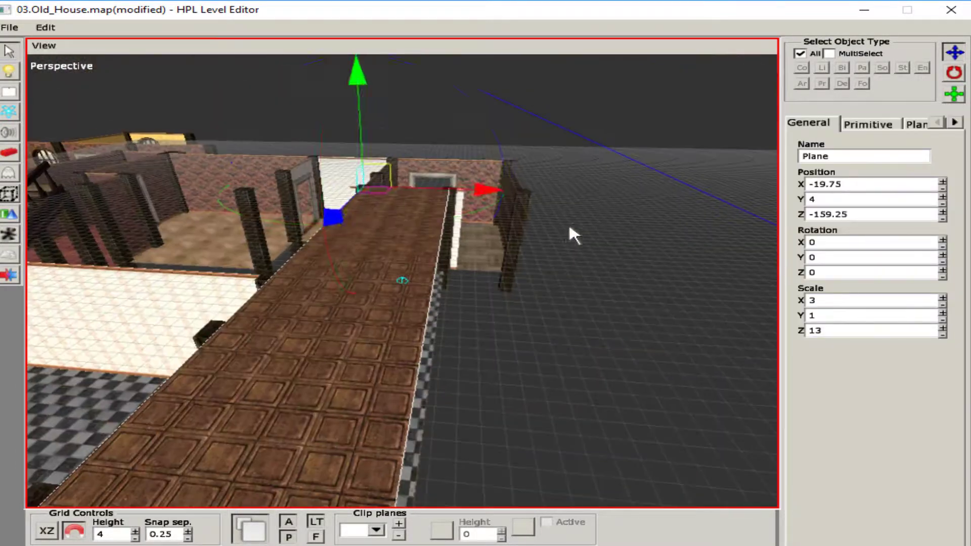
{"action": "key", "text": "e"}
{"action": "left_click_drag", "start_coordinate": [491, 126], "coordinate": [614, 354]}
{"action": "middle_click_drag", "start_coordinate": [615, 354], "coordinate": [379, 208]}
{"action": "key", "text": "w"}
{"action": "left_click_drag", "start_coordinate": [379, 207], "coordinate": [556, 223]}
{"action": "left_click", "coordinate": [568, 347]}
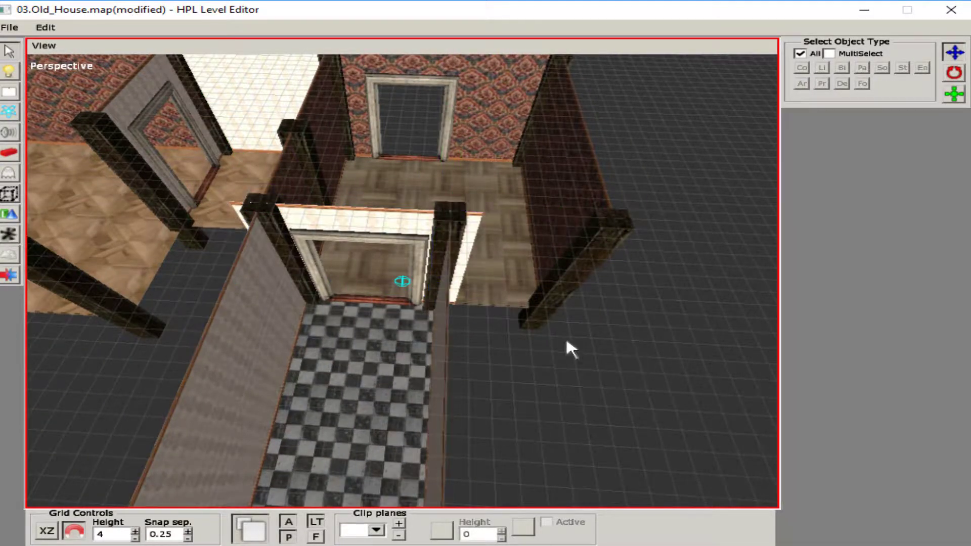
{"action": "middle_click_drag", "start_coordinate": [568, 347], "coordinate": [376, 368]}
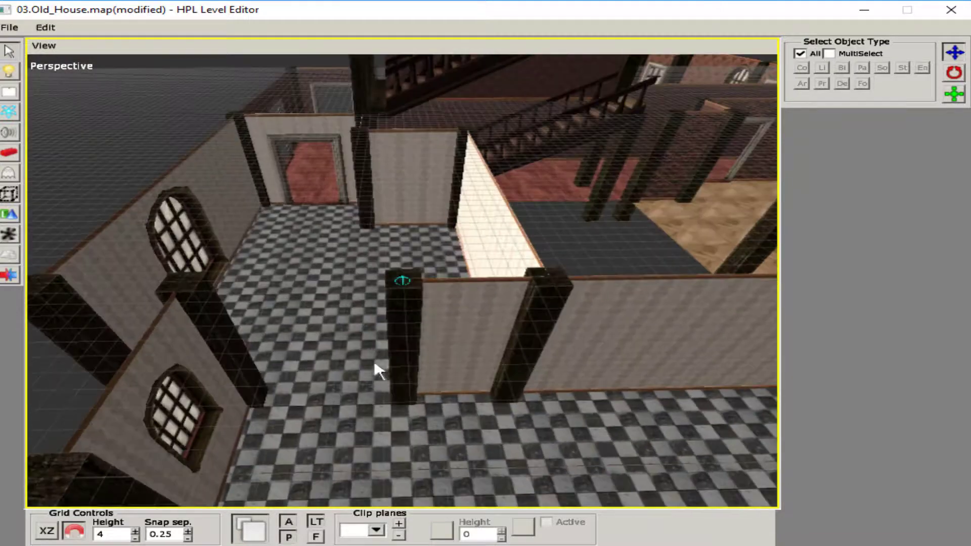
Lay a copy of the corridor corner pillar horizontally under the wood-panel ceiling as a beam at X -19.5, Y 3.75, Z -149.25
{"action": "left_click", "coordinate": [404, 349]}
{"action": "left_click_drag", "start_coordinate": [433, 304], "coordinate": [281, 329]}
{"action": "key", "text": "e"}
{"action": "middle_click_drag", "start_coordinate": [282, 329], "coordinate": [299, 187]}
{"action": "key", "text": "w"}
{"action": "left_click_drag", "start_coordinate": [438, 178], "coordinate": [441, 220]}
{"action": "middle_click_drag", "start_coordinate": [494, 258], "coordinate": [356, 304]}
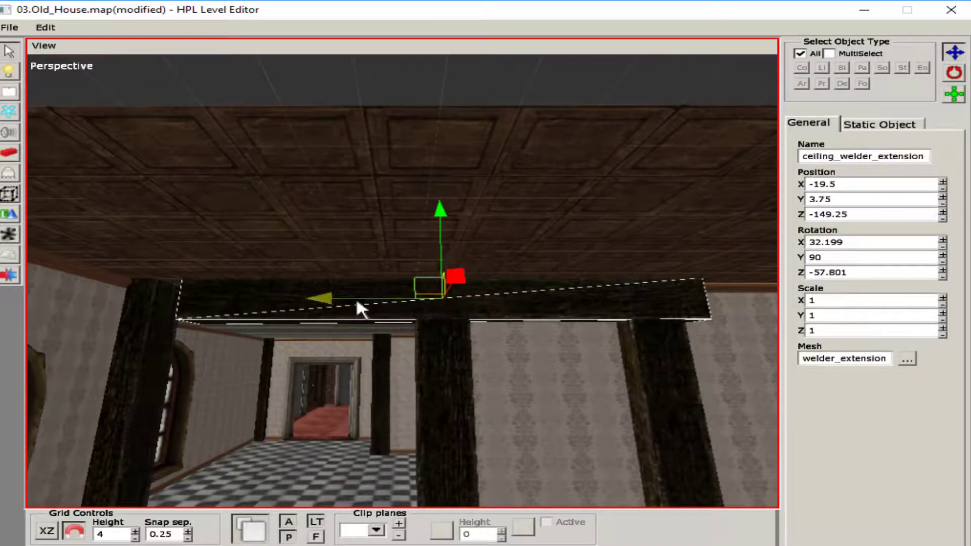
Shorten the ceiling beam to X scale 0.51 and move it to Z -147.75 over the checkered corridor opening
{"action": "key", "text": "r"}
{"action": "left_click_drag", "start_coordinate": [570, 299], "coordinate": [500, 301]}
{"action": "key", "text": "w"}
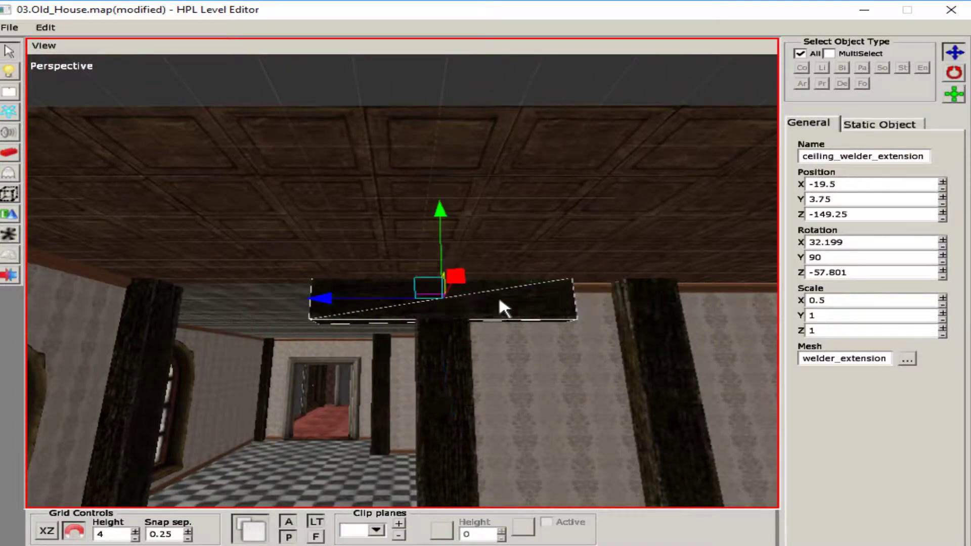
{"action": "left_click_drag", "start_coordinate": [325, 297], "coordinate": [167, 296]}
{"action": "middle_click_drag", "start_coordinate": [299, 232], "coordinate": [502, 278]}
{"action": "left_click", "coordinate": [165, 196]}
{"action": "left_click", "coordinate": [503, 278]}
{"action": "left_click", "coordinate": [860, 299]}
{"action": "type", "text": "5"}
{"action": "key", "text": "Return"}
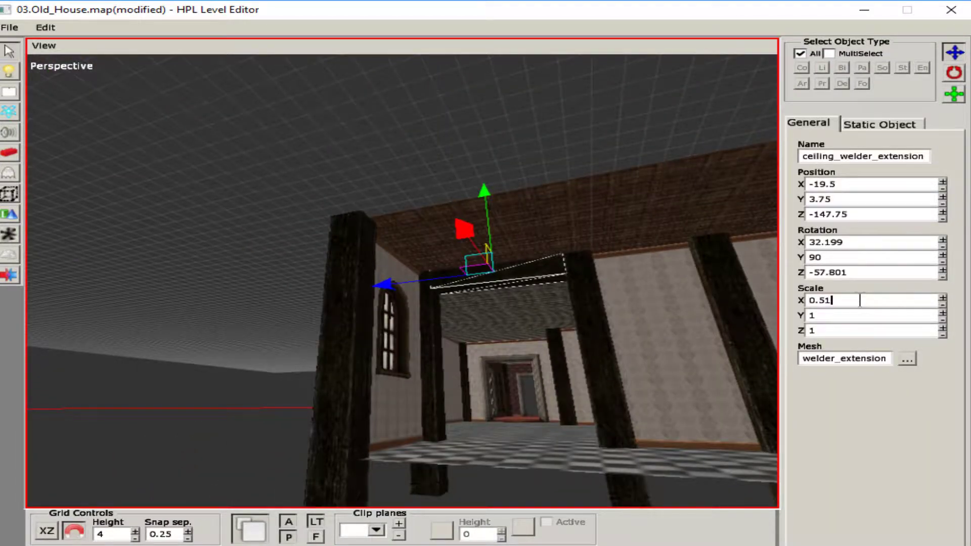
Draw a grey-panelled ceiling plane scaled 3.5 by 3 over the corner of the red-floored corridor and select it
{"action": "scroll", "coordinate": [156, 292], "scroll_direction": "up", "scroll_amount": 3}
{"action": "left_click", "coordinate": [156, 292]}
{"action": "middle_click_drag", "start_coordinate": [156, 292], "coordinate": [344, 353]}
{"action": "left_click", "coordinate": [9, 214]}
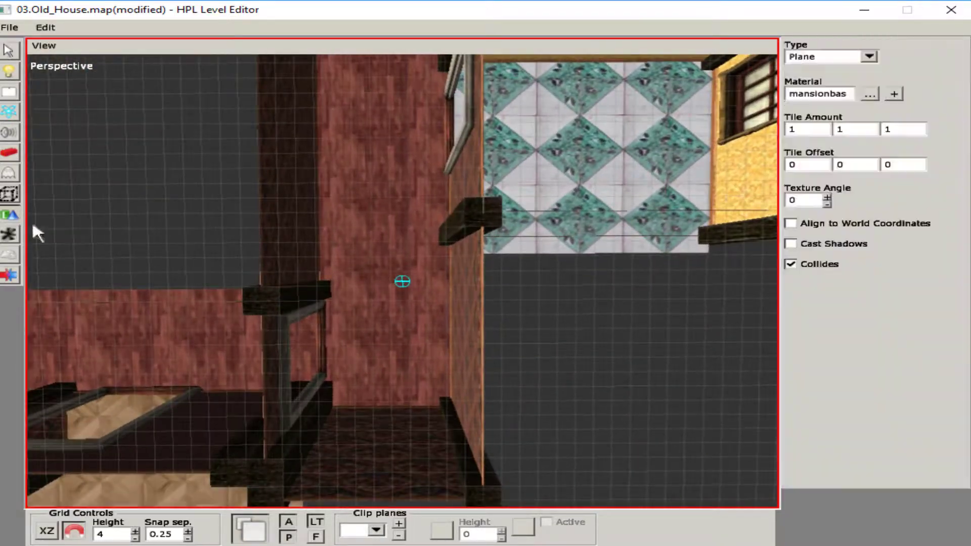
{"action": "middle_click_drag", "start_coordinate": [32, 227], "coordinate": [324, 276]}
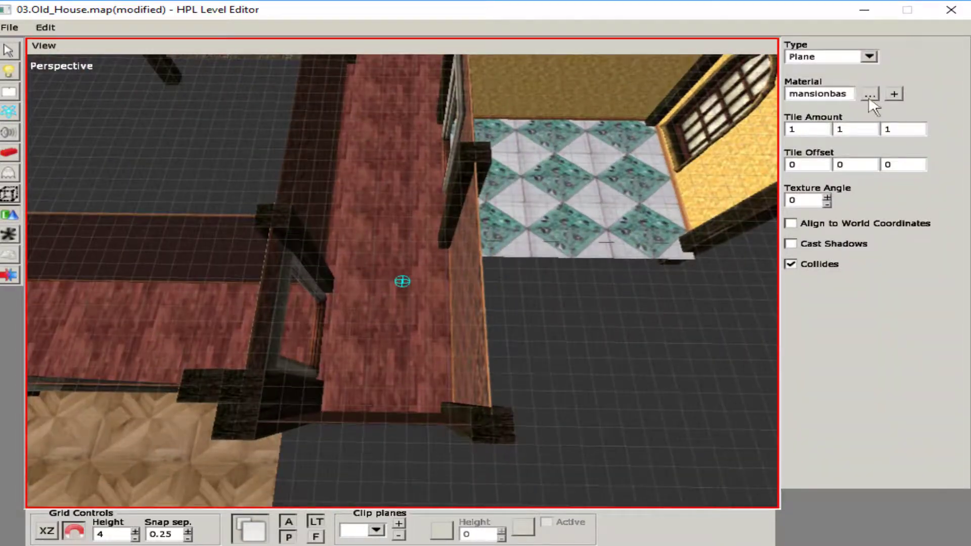
{"action": "left_click", "coordinate": [870, 94]}
{"action": "left_click", "coordinate": [754, 455]}
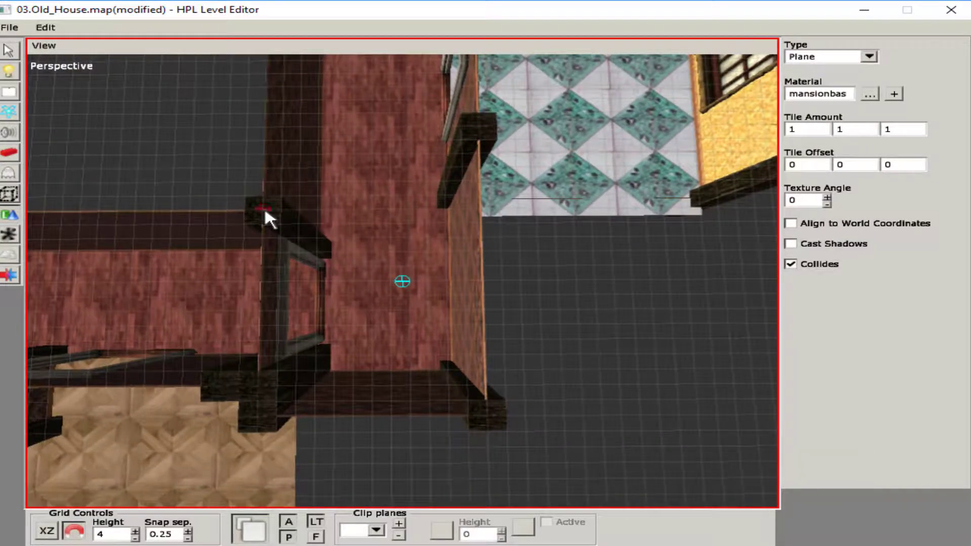
{"action": "left_click_drag", "start_coordinate": [265, 207], "coordinate": [483, 406]}
{"action": "left_click", "coordinate": [10, 51]}
{"action": "left_click", "coordinate": [417, 262]}
{"action": "scroll", "coordinate": [418, 262], "scroll_direction": "down", "scroll_amount": 2}
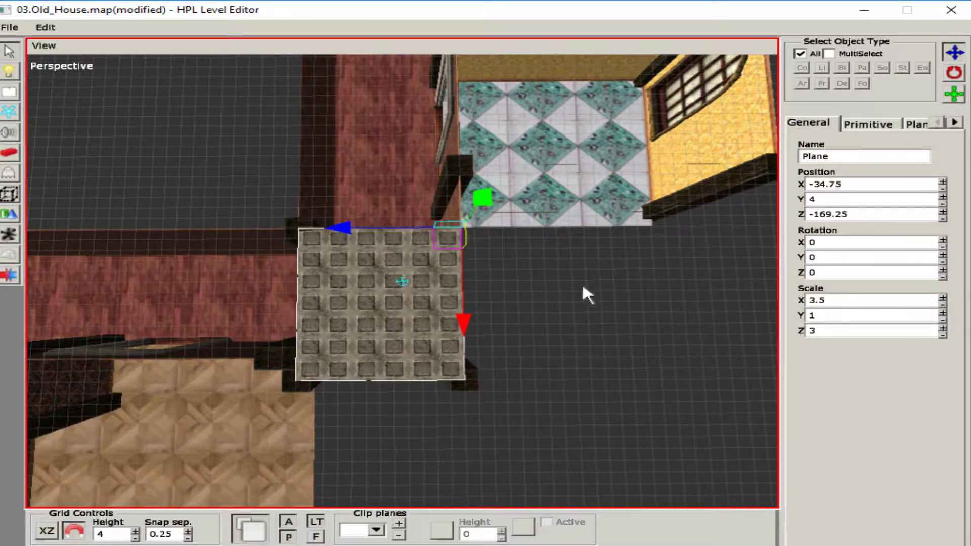
Move the grey ceiling plane to X -48.25 and stretch it to X scale 15.5 along the red-floored corridor
{"action": "middle_click_drag", "start_coordinate": [583, 289], "coordinate": [173, 340]}
{"action": "left_click_drag", "start_coordinate": [173, 340], "coordinate": [462, 349]}
{"action": "middle_click_drag", "start_coordinate": [462, 349], "coordinate": [556, 169]}
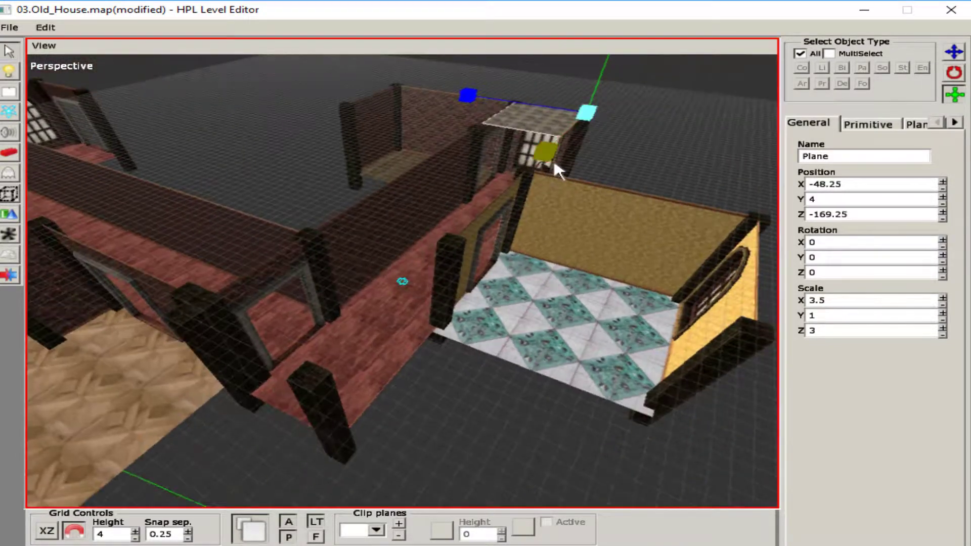
{"action": "left_click_drag", "start_coordinate": [553, 159], "coordinate": [490, 256]}
{"action": "middle_click_drag", "start_coordinate": [490, 256], "coordinate": [690, 231]}
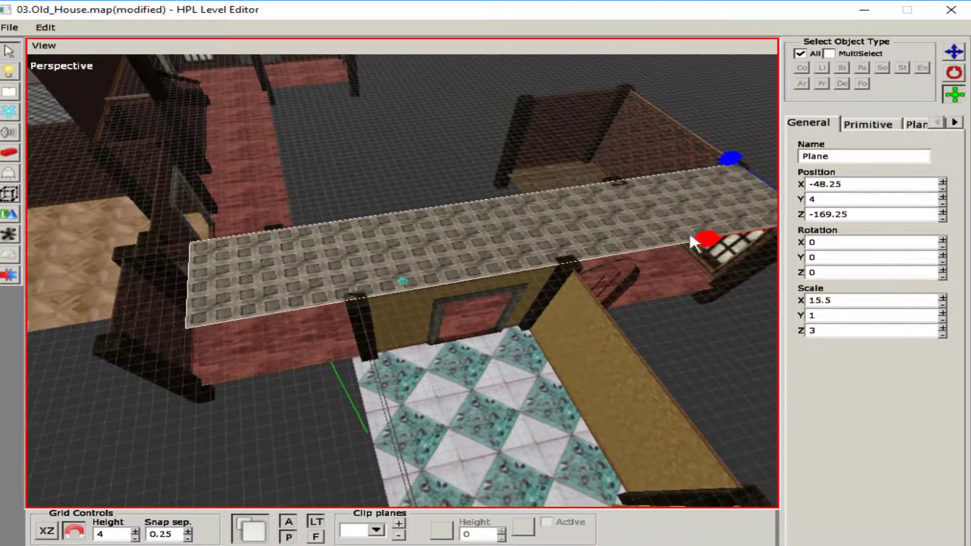
Flip the grey ceiling plane to face down and shift it back over the red-floored corridor
{"action": "left_click_drag", "start_coordinate": [691, 237], "coordinate": [724, 327]}
{"action": "middle_click_drag", "start_coordinate": [723, 327], "coordinate": [547, 135]}
{"action": "left_click_drag", "start_coordinate": [547, 134], "coordinate": [657, 293]}
{"action": "key", "text": "w"}
{"action": "middle_click_drag", "start_coordinate": [658, 294], "coordinate": [432, 186]}
{"action": "left_click_drag", "start_coordinate": [432, 186], "coordinate": [195, 173]}
{"action": "left_click", "coordinate": [373, 135]}
{"action": "middle_click_drag", "start_coordinate": [373, 134], "coordinate": [520, 141]}
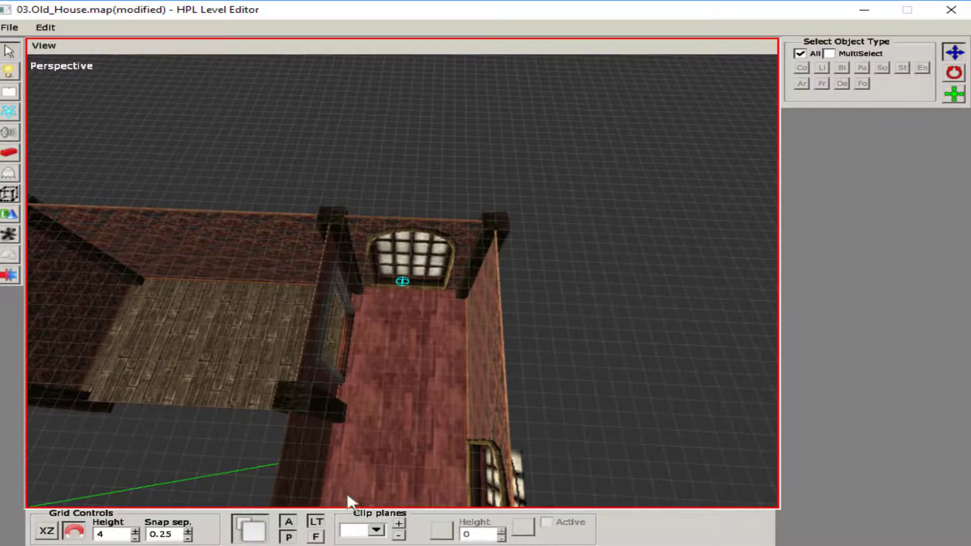
Set the grid height to 4.25 and switch the static objects to the White night XXX static_objects set
{"action": "middle_click_drag", "start_coordinate": [530, 263], "coordinate": [373, 432]}
{"action": "middle_click_drag", "start_coordinate": [376, 269], "coordinate": [265, 146]}
{"action": "left_click", "coordinate": [135, 530]}
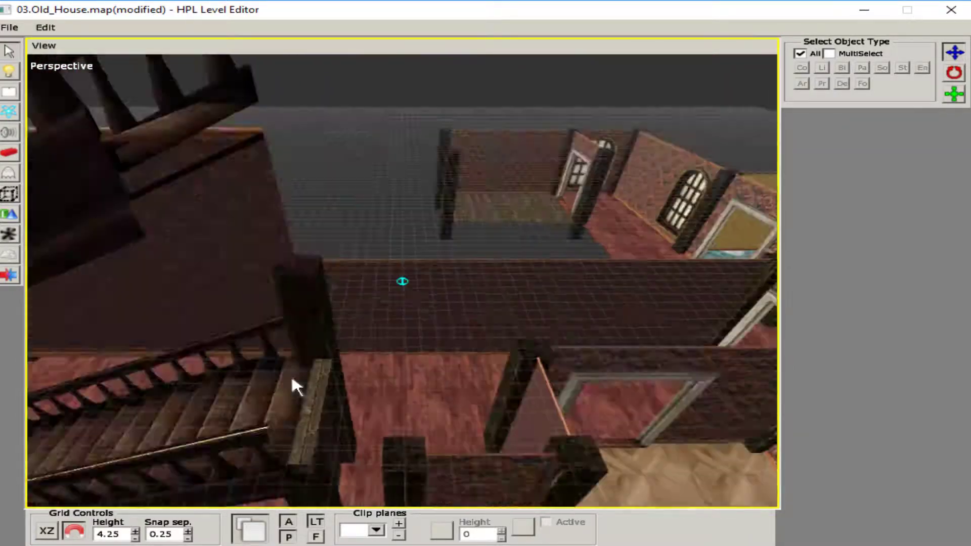
{"action": "middle_click_drag", "start_coordinate": [291, 384], "coordinate": [120, 151]}
{"action": "left_click", "coordinate": [9, 153]}
{"action": "left_click", "coordinate": [945, 58]}
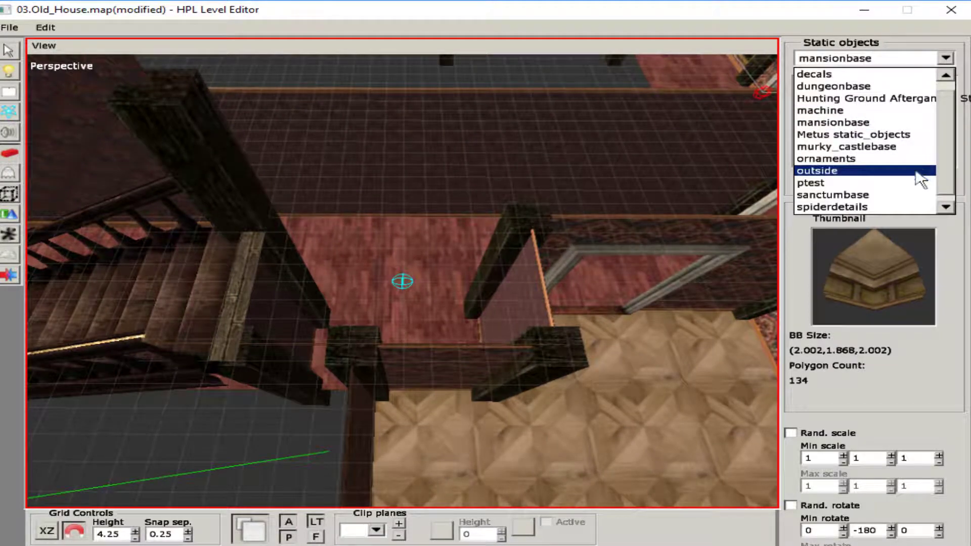
{"action": "scroll", "coordinate": [916, 148], "scroll_direction": "down", "scroll_amount": 1}
{"action": "left_click", "coordinate": [910, 147]}
{"action": "left_click", "coordinate": [871, 150]}
{"action": "scroll", "coordinate": [867, 151], "scroll_direction": "down", "scroll_amount": 5}
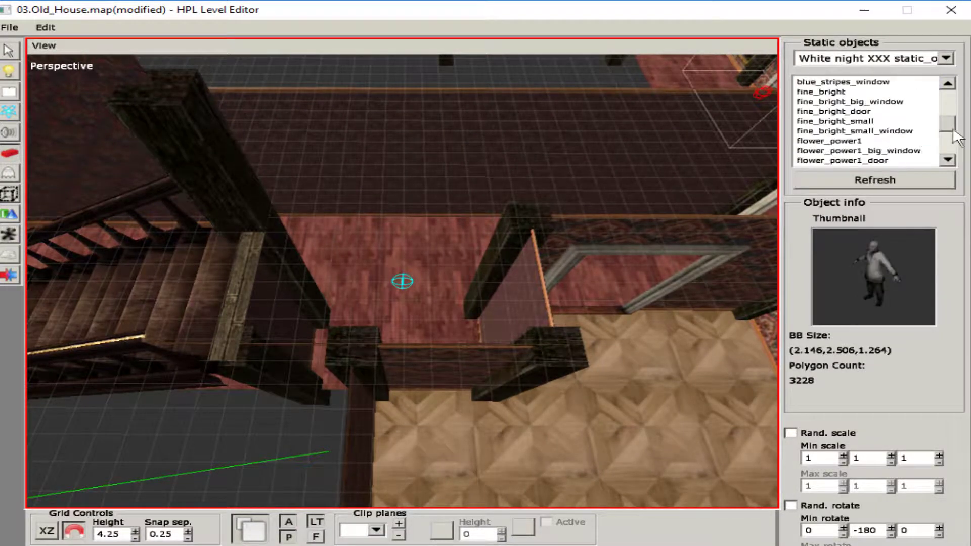
Place flower_power1 and flower_power1_small walls, rotated -90 on Y, on the upper floor across the corridor by the stairs
{"action": "left_click", "coordinate": [829, 140]}
{"action": "left_click", "coordinate": [858, 151]}
{"action": "left_click", "coordinate": [829, 140]}
{"action": "middle_click_drag", "start_coordinate": [496, 214], "coordinate": [434, 271]}
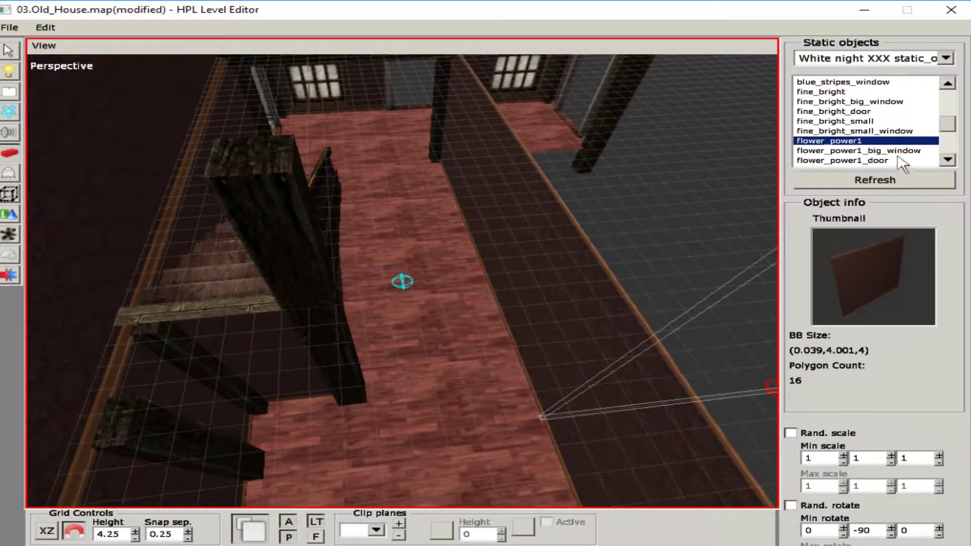
{"action": "scroll", "coordinate": [903, 164], "scroll_direction": "down", "scroll_amount": 1}
{"action": "left_click", "coordinate": [860, 150]}
{"action": "middle_click_drag", "start_coordinate": [708, 242], "coordinate": [382, 275]}
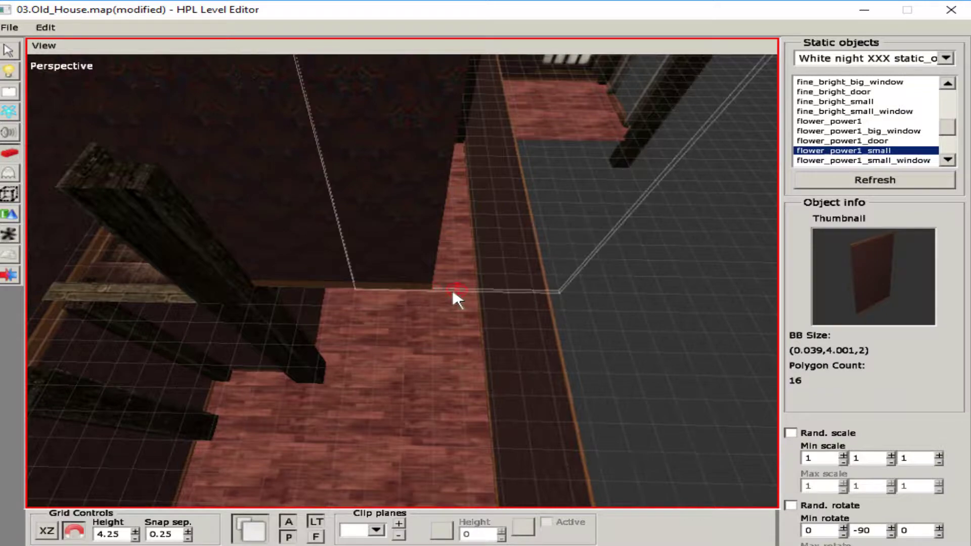
{"action": "left_click", "coordinate": [510, 286]}
{"action": "left_click", "coordinate": [9, 51]}
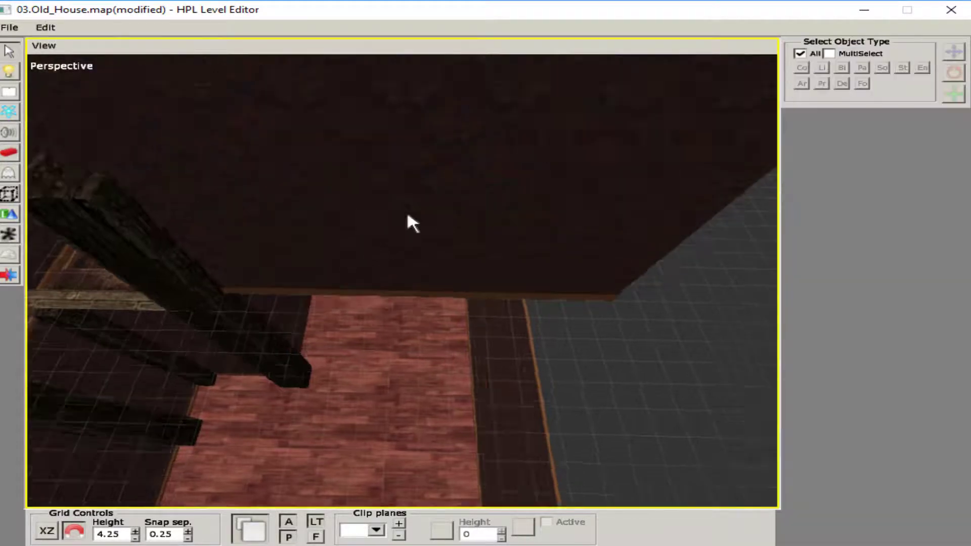
Widen the flower_power1_small wall slightly at the upper floor's corridor end
{"action": "left_click", "coordinate": [439, 231]}
{"action": "key", "text": "r"}
{"action": "left_click_drag", "start_coordinate": [503, 284], "coordinate": [520, 286]}
{"action": "key", "text": "w"}
{"action": "middle_click_drag", "start_coordinate": [304, 284], "coordinate": [430, 266]}
Raise a copy of the pillar beside the stairs to Y 7.75 and shorten it to X scale 0.75
{"action": "left_click", "coordinate": [430, 266]}
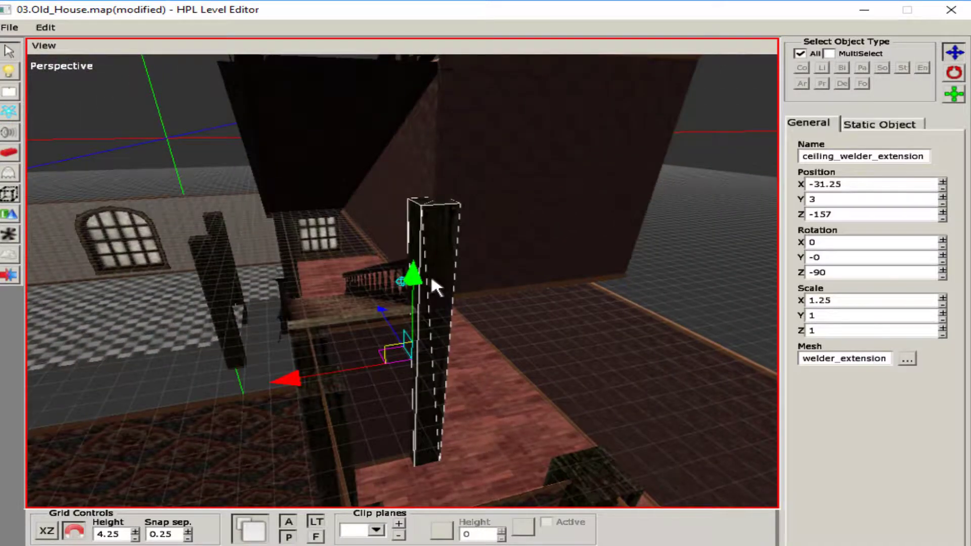
{"action": "left_click_drag", "start_coordinate": [424, 298], "coordinate": [431, 59]}
{"action": "middle_click_drag", "start_coordinate": [431, 58], "coordinate": [435, 171]}
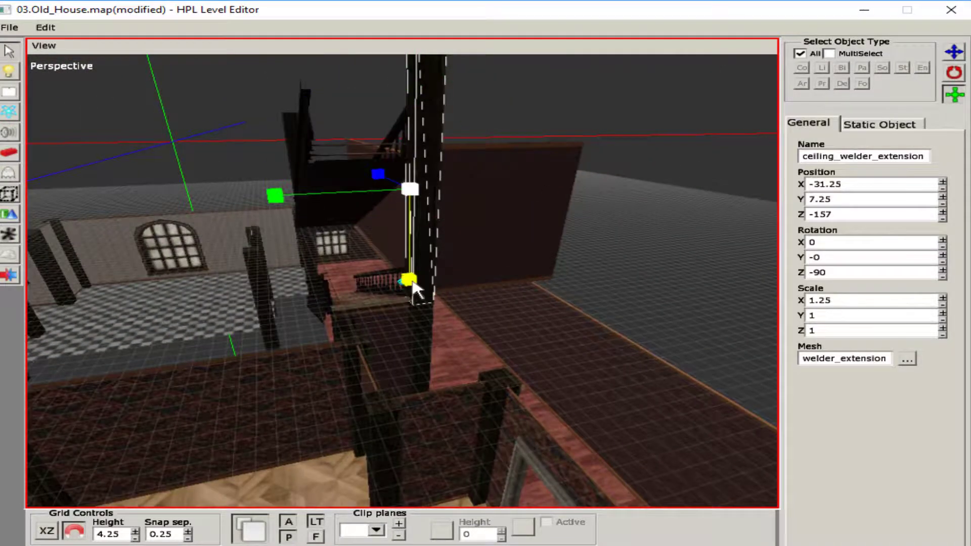
{"action": "middle_click_drag", "start_coordinate": [416, 256], "coordinate": [402, 163]}
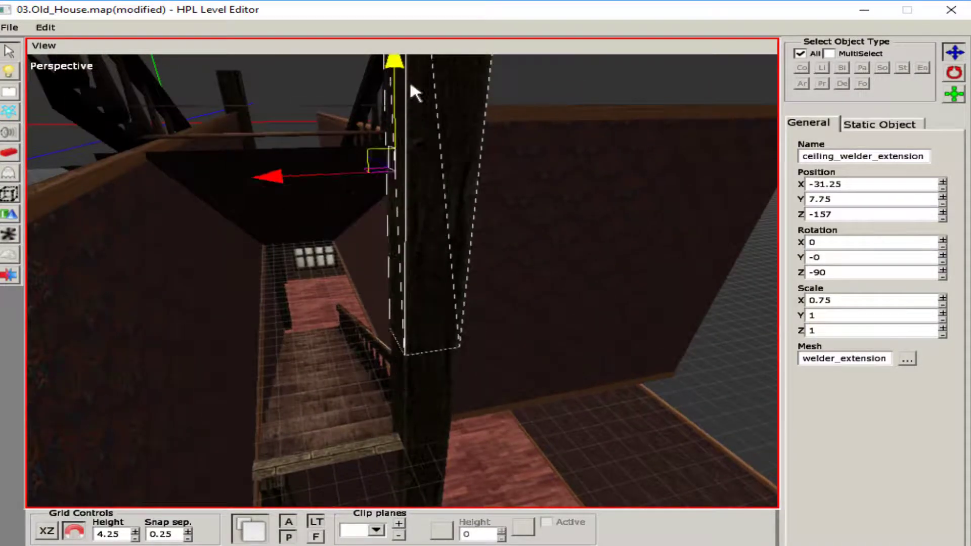
{"action": "left_click", "coordinate": [471, 69]}
Place more flower-patterned walls on the upper floor along the corridor and around the parquet room
{"action": "middle_click_drag", "start_coordinate": [471, 69], "coordinate": [313, 298]}
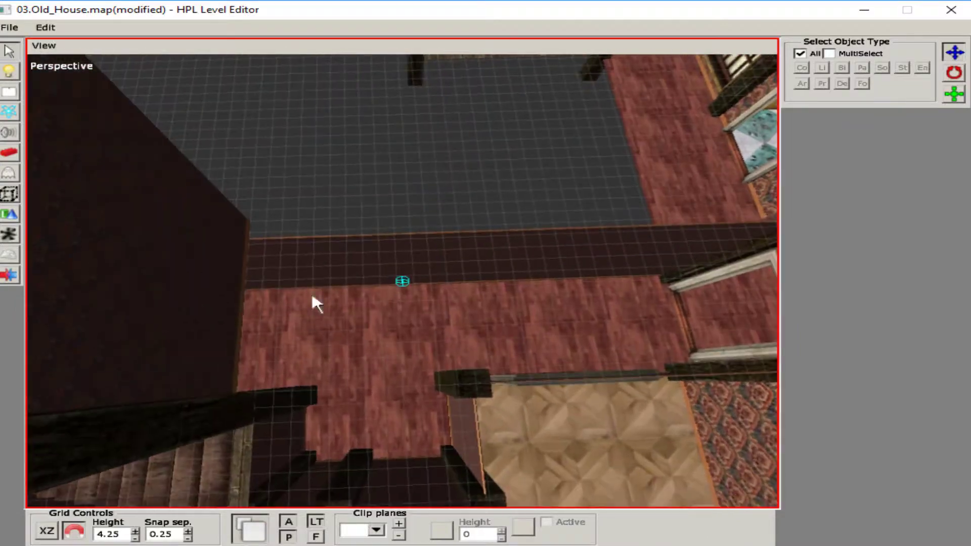
{"action": "left_click", "coordinate": [9, 173]}
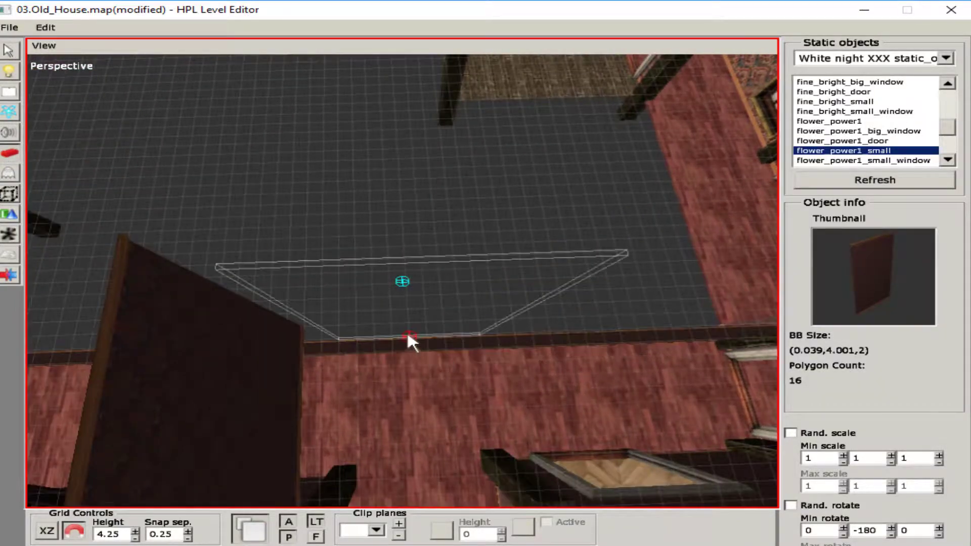
{"action": "left_click", "coordinate": [386, 342]}
{"action": "middle_click_drag", "start_coordinate": [386, 342], "coordinate": [319, 189]}
{"action": "left_click", "coordinate": [335, 302]}
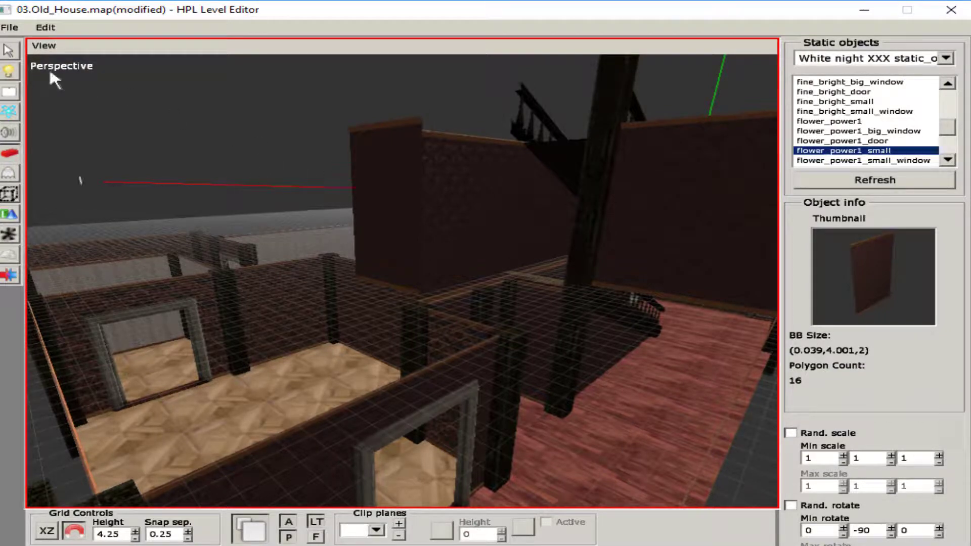
{"action": "middle_click_drag", "start_coordinate": [373, 232], "coordinate": [410, 219]}
{"action": "left_click", "coordinate": [371, 297]}
{"action": "key", "text": "q"}
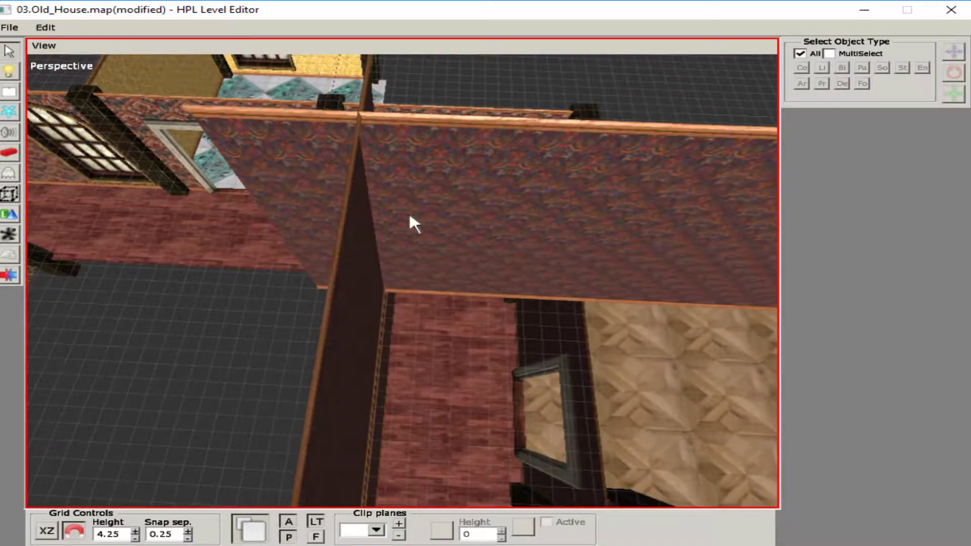
Move and rotate an upper-floor flower-patterned wall section next to the corridor
{"action": "left_click", "coordinate": [506, 304]}
{"action": "left_click_drag", "start_coordinate": [508, 308], "coordinate": [457, 290]}
{"action": "key", "text": "e"}
{"action": "middle_click_drag", "start_coordinate": [457, 290], "coordinate": [473, 252]}
{"action": "key", "text": "w"}
Add a wood-plank floor plane upstairs at X -34.75, Y 4.25, Z -164.25 and stretch it to X scale 3, Z scale 7.25
{"action": "middle_click_drag", "start_coordinate": [270, 324], "coordinate": [156, 307]}
{"action": "left_click", "coordinate": [76, 157]}
{"action": "left_click", "coordinate": [300, 253]}
{"action": "left_click_drag", "start_coordinate": [188, 310], "coordinate": [401, 284]}
{"action": "middle_click_drag", "start_coordinate": [401, 284], "coordinate": [250, 253]}
{"action": "left_click_drag", "start_coordinate": [250, 253], "coordinate": [515, 261]}
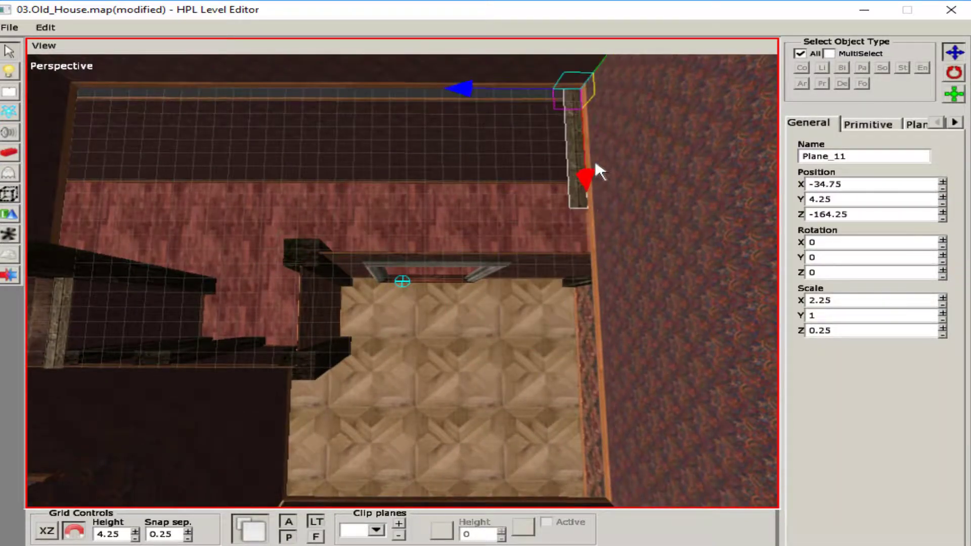
{"action": "left_click_drag", "start_coordinate": [453, 92], "coordinate": [332, 93]}
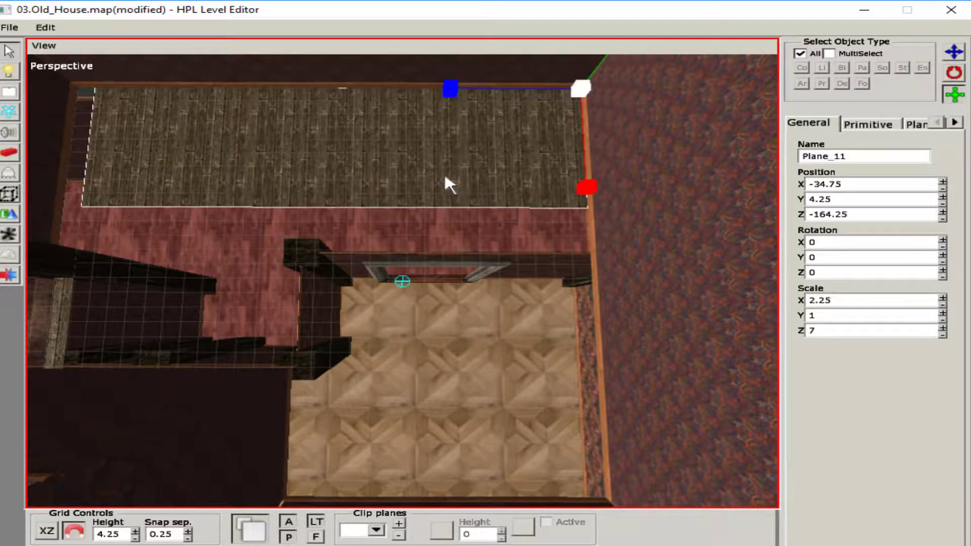
{"action": "left_click_drag", "start_coordinate": [586, 188], "coordinate": [587, 222]}
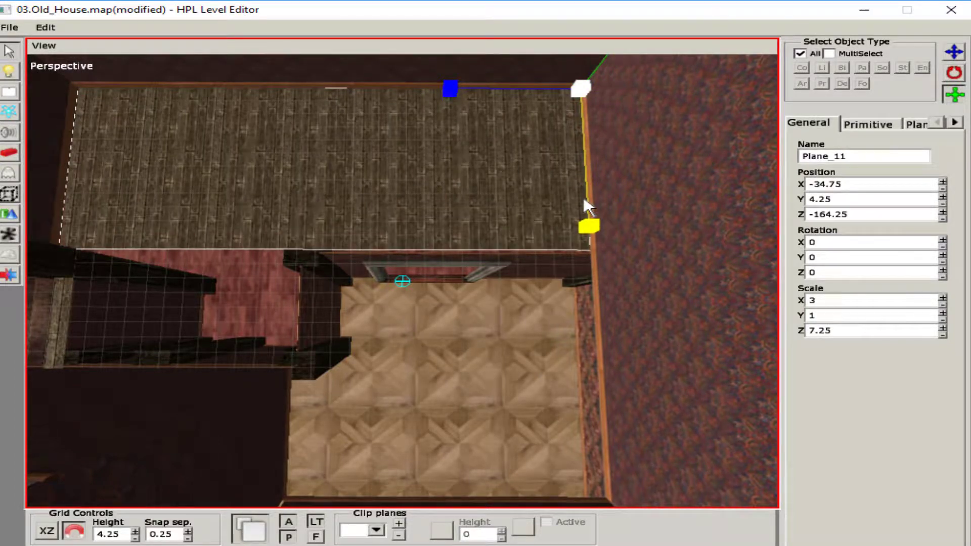
Duplicate the wood-plank floor plane to X -31.75 and resize the copy to X scale 2, Z scale 7
{"action": "key", "text": "t"}
{"action": "key", "text": "ctrl+d"}
{"action": "left_click_drag", "start_coordinate": [585, 179], "coordinate": [605, 363]}
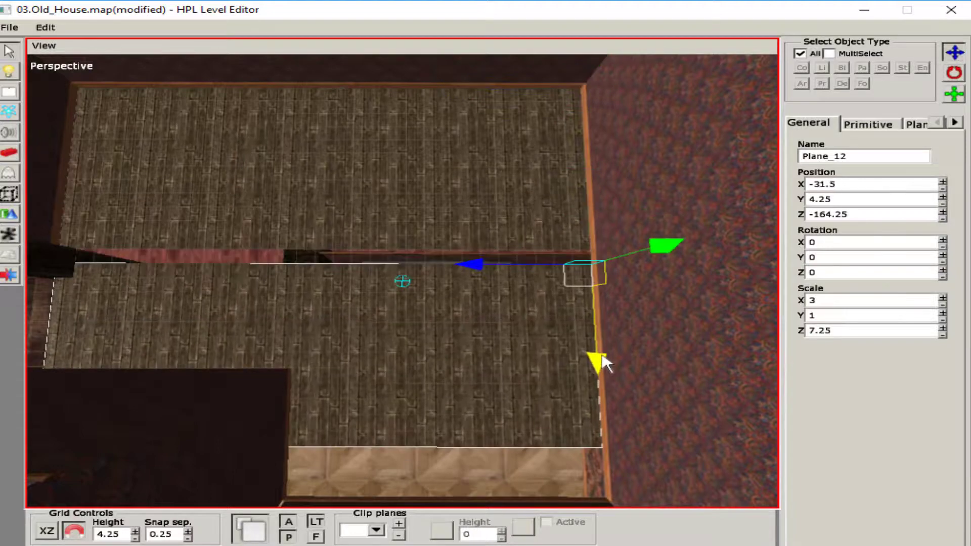
{"action": "mouse_move", "coordinate": [473, 252]}
{"action": "left_mouse_down"}
{"action": "mouse_move", "coordinate": [452, 279]}
{"action": "mouse_move", "coordinate": [524, 215]}
{"action": "mouse_move", "coordinate": [454, 248]}
{"action": "left_mouse_up"}
{"action": "left_click_drag", "start_coordinate": [609, 306], "coordinate": [544, 309]}
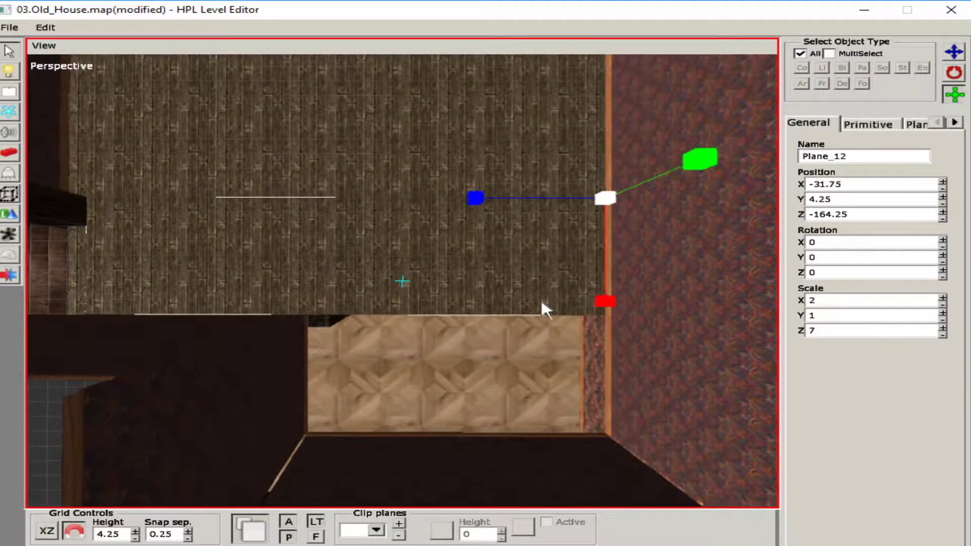
Add a third wood-plank floor plane at X -29.75 and narrow it along Z to fit the remaining alcove
{"action": "left_click_drag", "start_coordinate": [605, 290], "coordinate": [626, 347]}
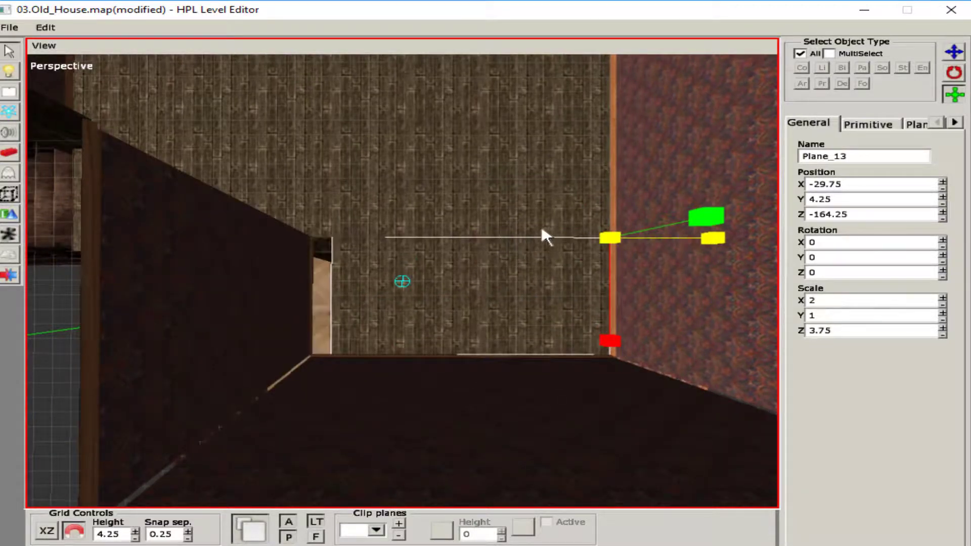
{"action": "left_click_drag", "start_coordinate": [541, 237], "coordinate": [536, 237]}
{"action": "left_click_drag", "start_coordinate": [536, 237], "coordinate": [386, 381], "text": "alt"}
Set the alcove floor plane's X and Z tile amounts to 0.5 and align its texture to world coordinates
{"action": "left_click", "coordinate": [917, 123]}
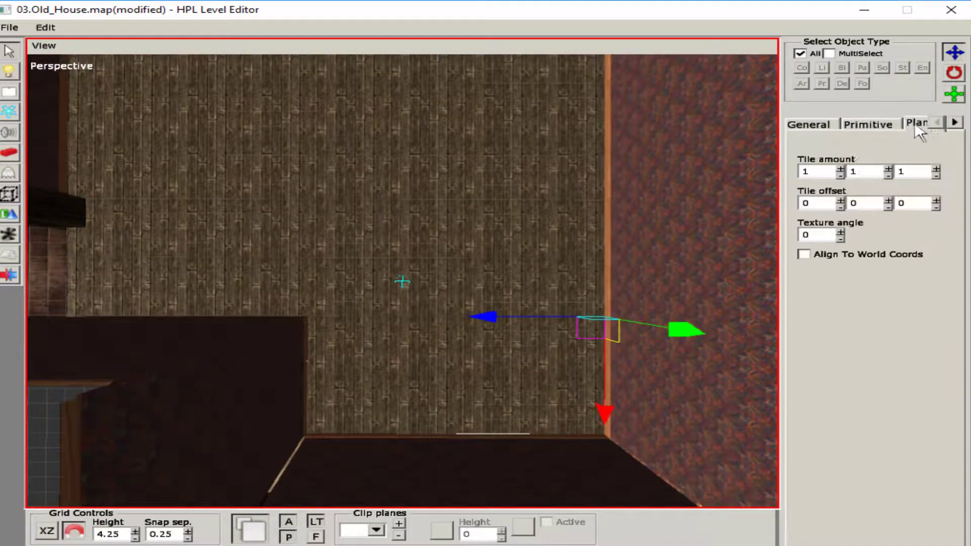
{"action": "left_click", "coordinate": [841, 176]}
{"action": "left_click", "coordinate": [841, 169]}
{"action": "left_click", "coordinate": [936, 175]}
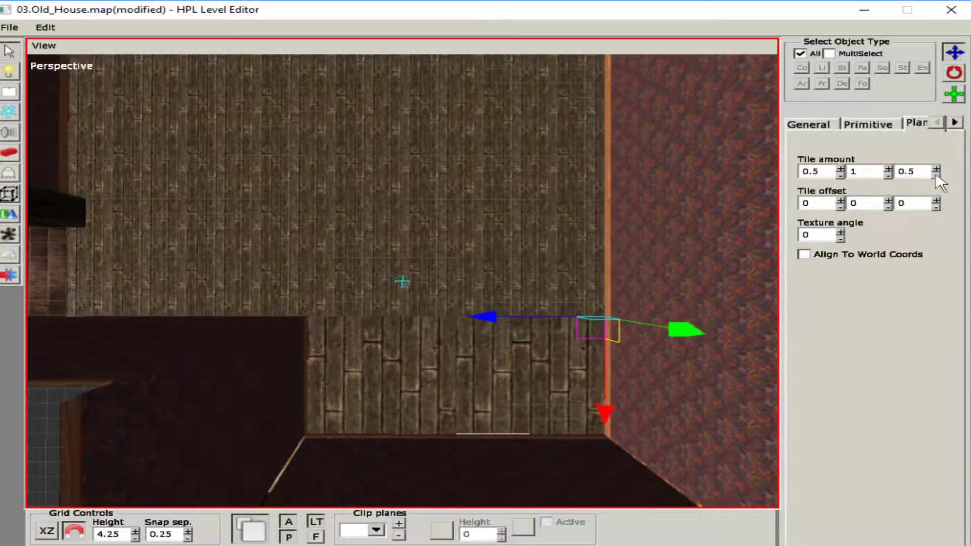
{"action": "left_click", "coordinate": [804, 253]}
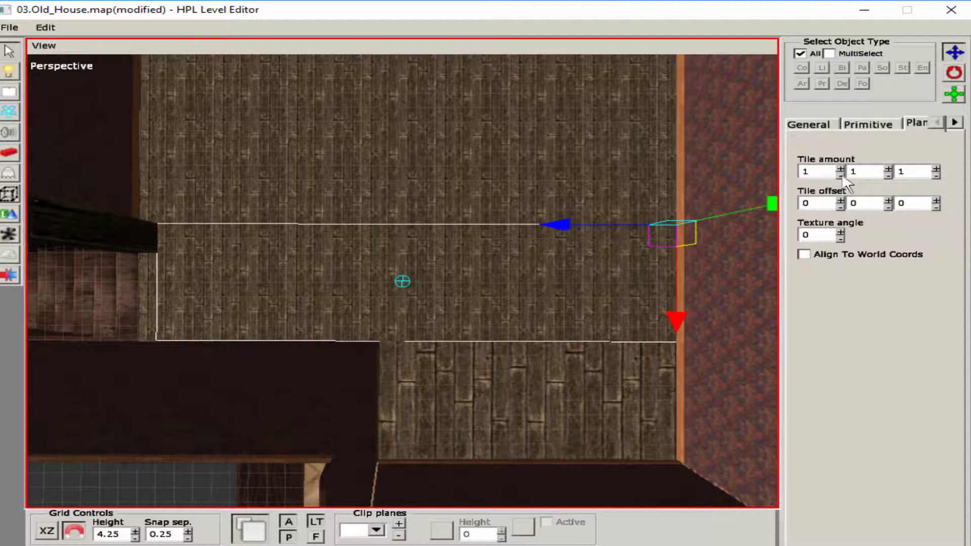
Give the middle floor plane X and Z tile amounts of 0.5 and align it to world coordinates
{"action": "left_click", "coordinate": [841, 175]}
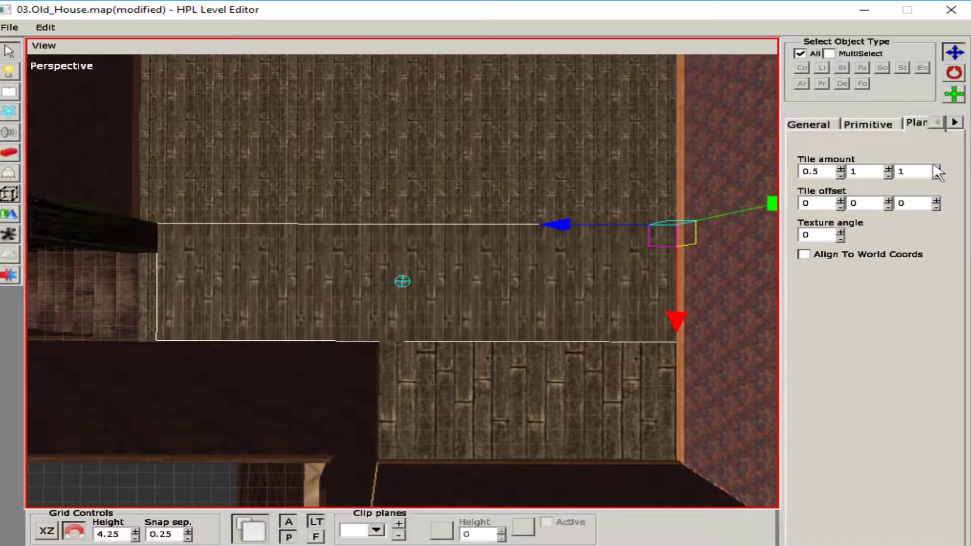
{"action": "left_click", "coordinate": [936, 175]}
{"action": "left_click", "coordinate": [804, 254]}
{"action": "middle_click_drag", "start_coordinate": [365, 216], "coordinate": [365, 261], "text": "alt"}
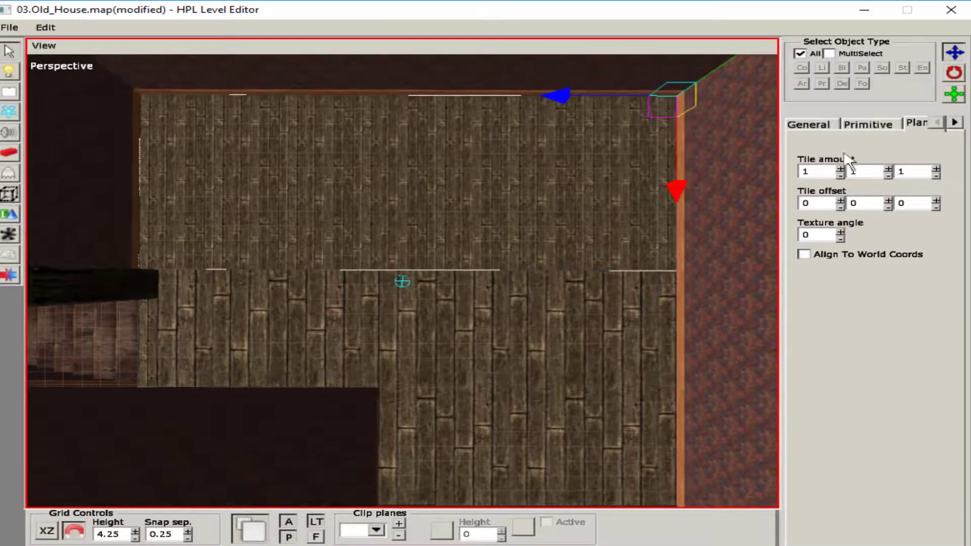
Set the X and Z tile amounts of the largest upstairs floor plane to 0.5
{"action": "left_click", "coordinate": [841, 175]}
{"action": "left_click", "coordinate": [936, 175]}
{"action": "left_click", "coordinate": [936, 175]}
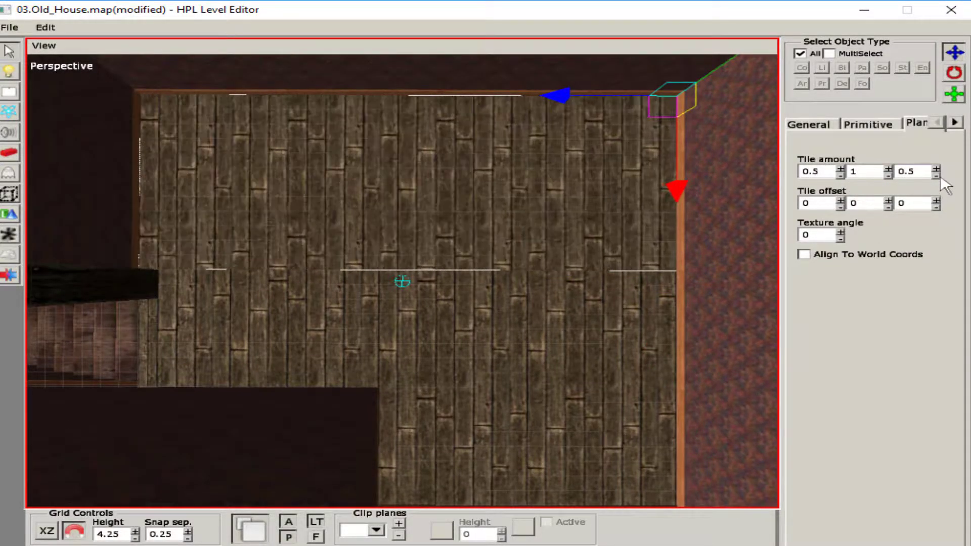
Align the largest upstairs floor plane's texture to world coordinates
{"action": "left_click", "coordinate": [805, 254]}
{"action": "middle_click_drag", "start_coordinate": [366, 263], "coordinate": [369, 319], "text": "alt"}
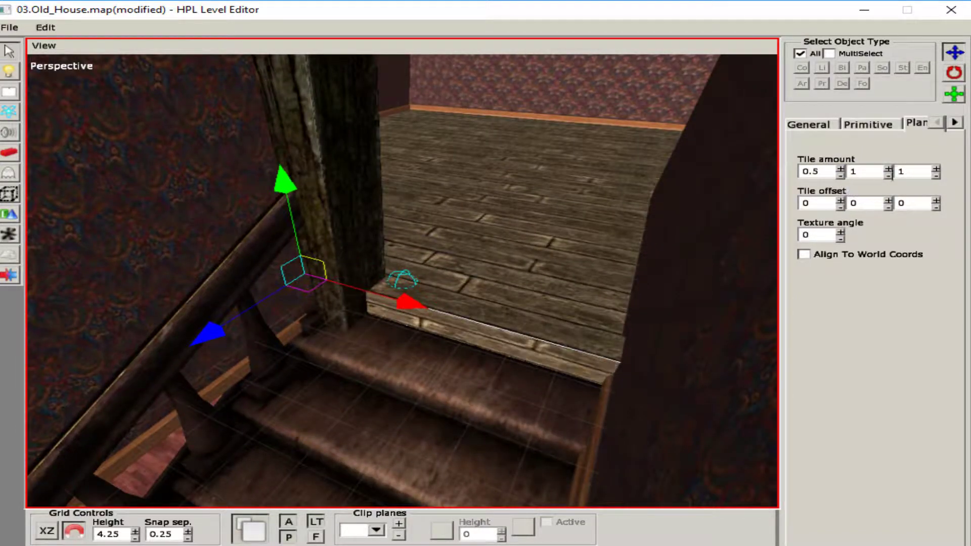
{"action": "middle_click_drag", "start_coordinate": [518, 245], "coordinate": [395, 353], "text": "alt"}
{"action": "left_click", "coordinate": [447, 341]}
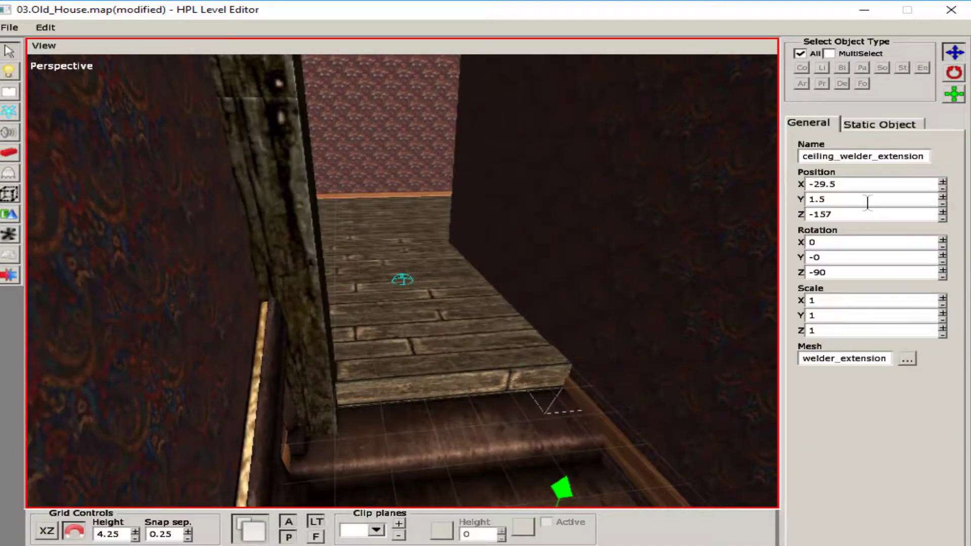
{"action": "middle_click_drag", "start_coordinate": [863, 203], "coordinate": [455, 255], "text": "alt"}
{"action": "left_click", "coordinate": [383, 281]}
{"action": "left_click", "coordinate": [476, 257]}
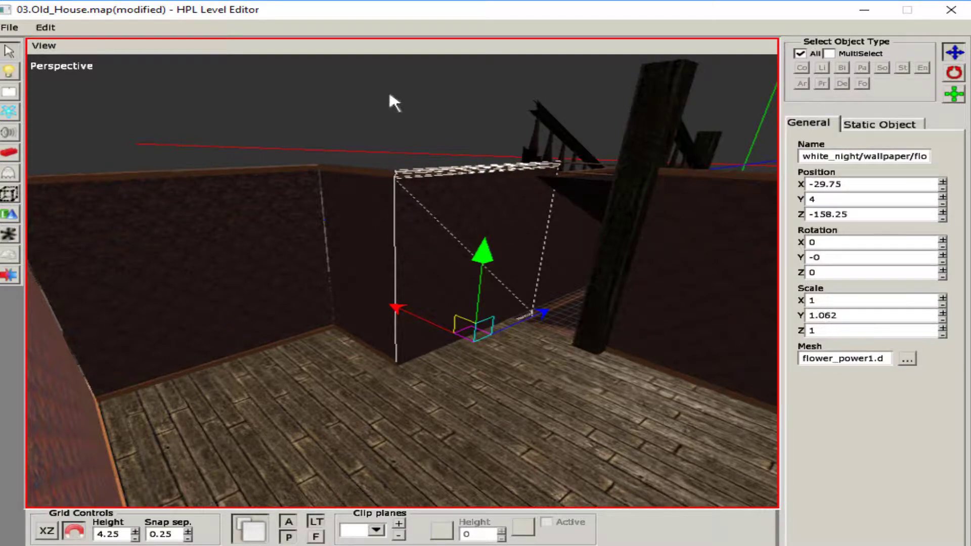
{"action": "left_click", "coordinate": [394, 102]}
Bring a wooden pillar up onto the wood-plank floor at Y 6.25
{"action": "middle_click_drag", "start_coordinate": [393, 103], "coordinate": [607, 310], "text": "alt"}
{"action": "left_click", "coordinate": [667, 296]}
{"action": "middle_click_drag", "start_coordinate": [764, 260], "coordinate": [314, 112], "text": "alt"}
{"action": "left_click_drag", "start_coordinate": [311, 142], "coordinate": [310, 296]}
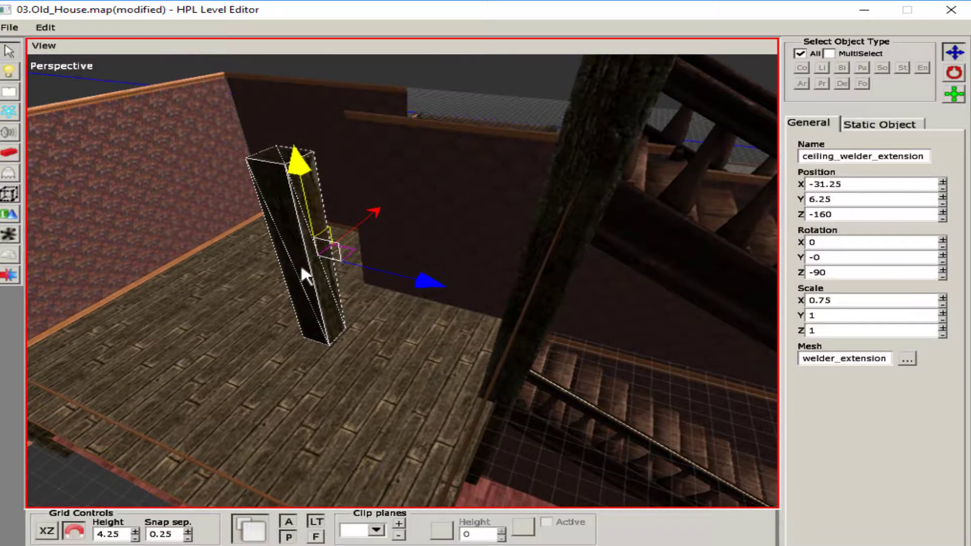
{"action": "middle_click_drag", "start_coordinate": [302, 271], "coordinate": [336, 304], "text": "alt"}
Stand a full-scale wooden pillar at the inner wall corner beside the stairs, at X -29.5, Y 6.75, Z -160.25
{"action": "left_click_drag", "start_coordinate": [335, 304], "coordinate": [297, 230]}
{"action": "middle_click_drag", "start_coordinate": [297, 230], "coordinate": [374, 210], "text": "alt"}
{"action": "key", "text": "r"}
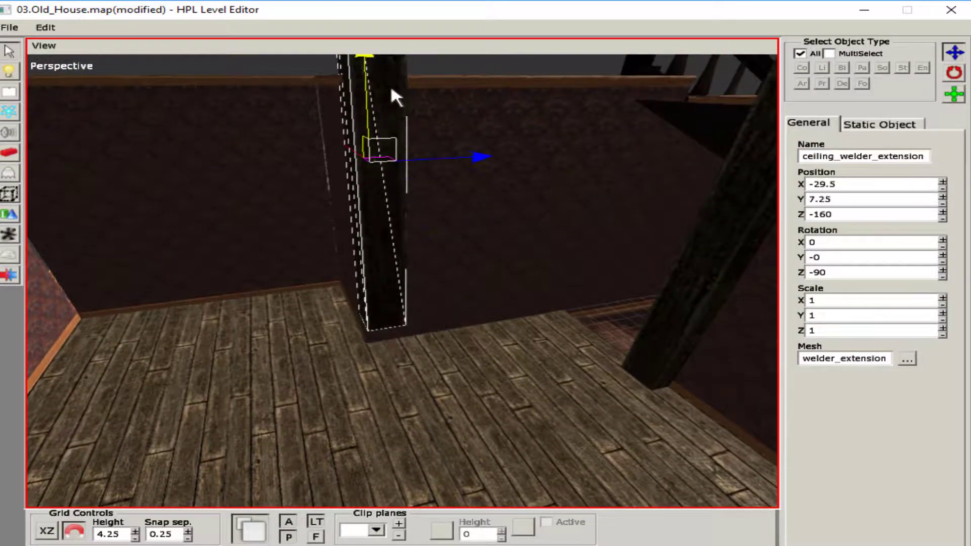
{"action": "left_click_drag", "start_coordinate": [392, 91], "coordinate": [413, 223]}
{"action": "middle_click_drag", "start_coordinate": [413, 223], "coordinate": [493, 276], "text": "alt"}
{"action": "left_click_drag", "start_coordinate": [493, 275], "coordinate": [495, 271]}
{"action": "middle_click_drag", "start_coordinate": [496, 272], "coordinate": [496, 286], "text": "alt"}
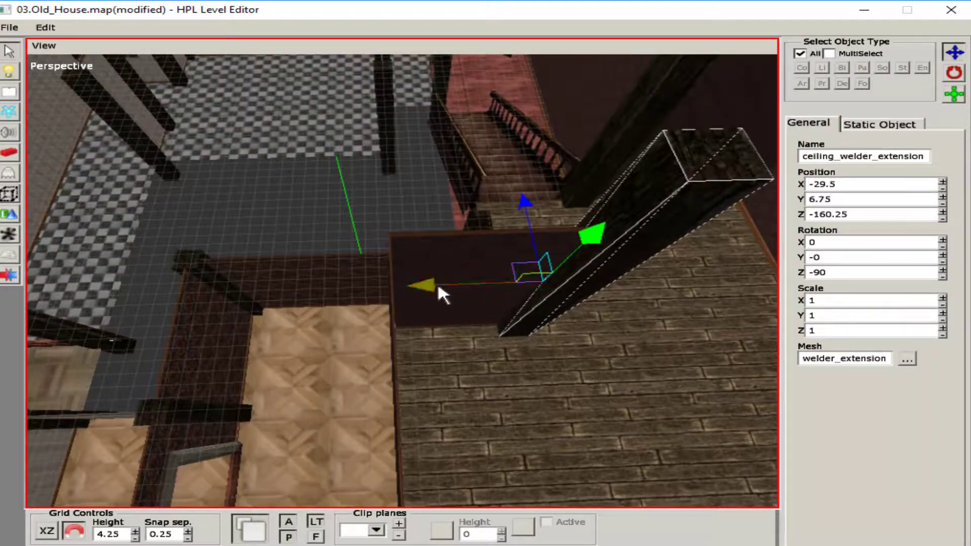
Place a copy of the pillar in the far corner of the upstairs room at X -27.5, Z -164.25
{"action": "left_click_drag", "start_coordinate": [438, 287], "coordinate": [273, 281]}
{"action": "middle_click_drag", "start_coordinate": [273, 281], "coordinate": [468, 253], "text": "alt"}
{"action": "left_click_drag", "start_coordinate": [516, 196], "coordinate": [543, 198]}
{"action": "middle_click_drag", "start_coordinate": [543, 198], "coordinate": [633, 229], "text": "alt"}
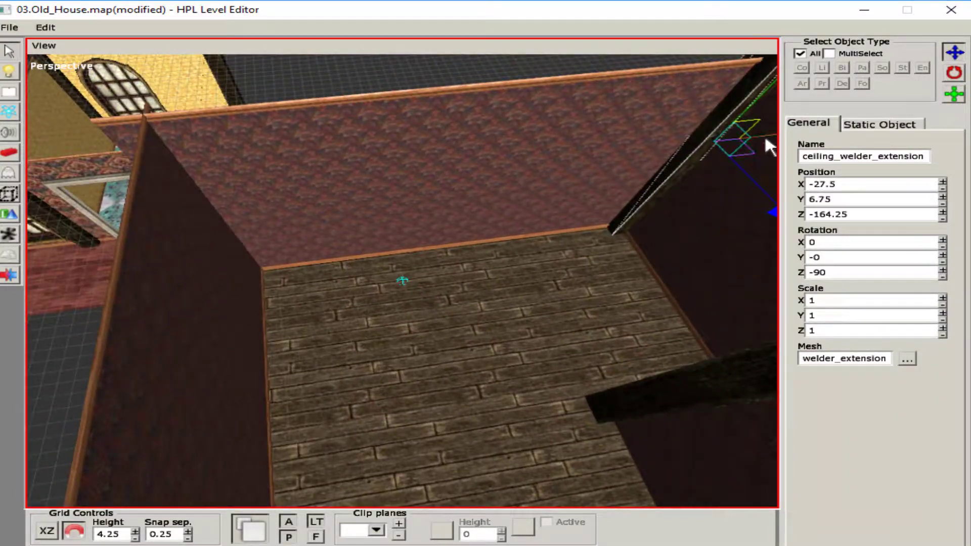
Place pillar copies in the room's two outer corners at X -34.5, with Z -164.25 and Z -157.25
{"action": "middle_click_drag", "start_coordinate": [764, 135], "coordinate": [342, 115], "text": "alt"}
{"action": "left_click", "coordinate": [455, 223]}
{"action": "scroll", "coordinate": [445, 97], "scroll_direction": "up", "scroll_amount": 5}
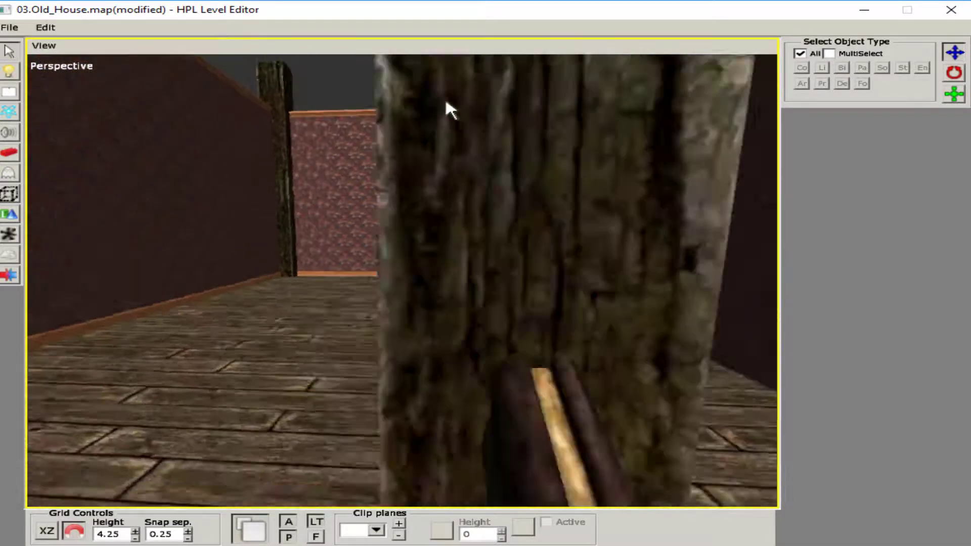
{"action": "middle_click_drag", "start_coordinate": [446, 101], "coordinate": [660, 172], "text": "alt"}
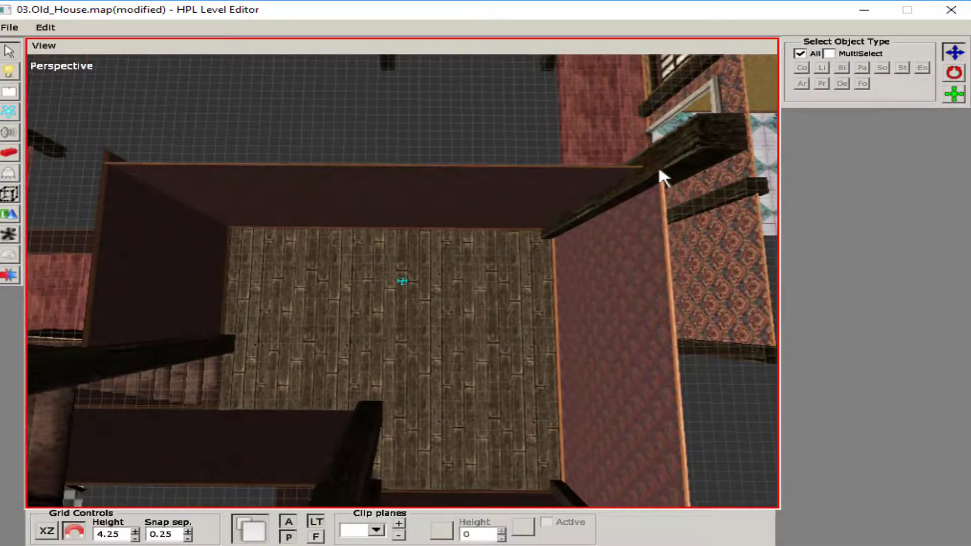
{"action": "left_click", "coordinate": [659, 171]}
{"action": "left_click_drag", "start_coordinate": [497, 204], "coordinate": [72, 201]}
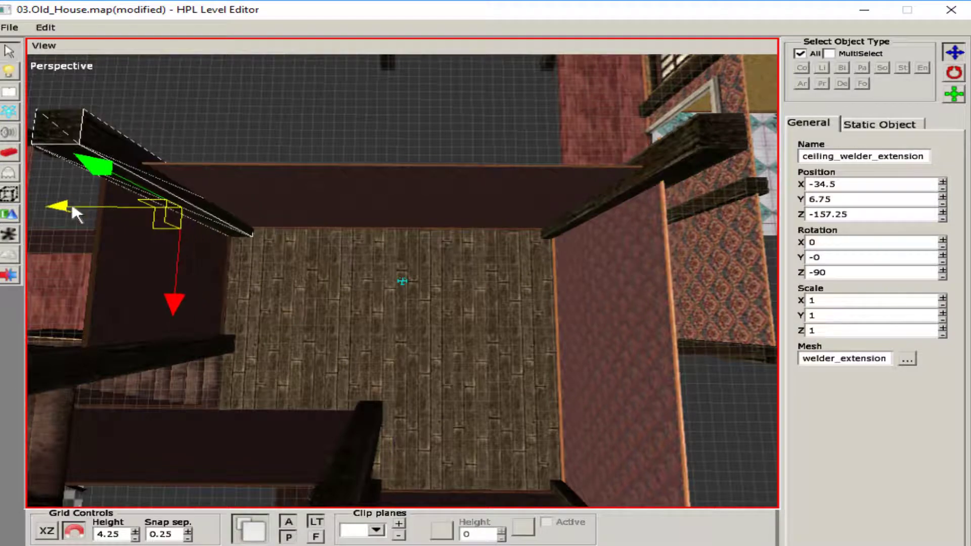
{"action": "middle_click_drag", "start_coordinate": [245, 99], "coordinate": [383, 186], "text": "alt"}
Replace the middle section of the outer upstairs wall with a flower_power1_door wall piece rotated -180 about Y
{"action": "left_click", "coordinate": [474, 208]}
{"action": "key", "text": "Delete"}
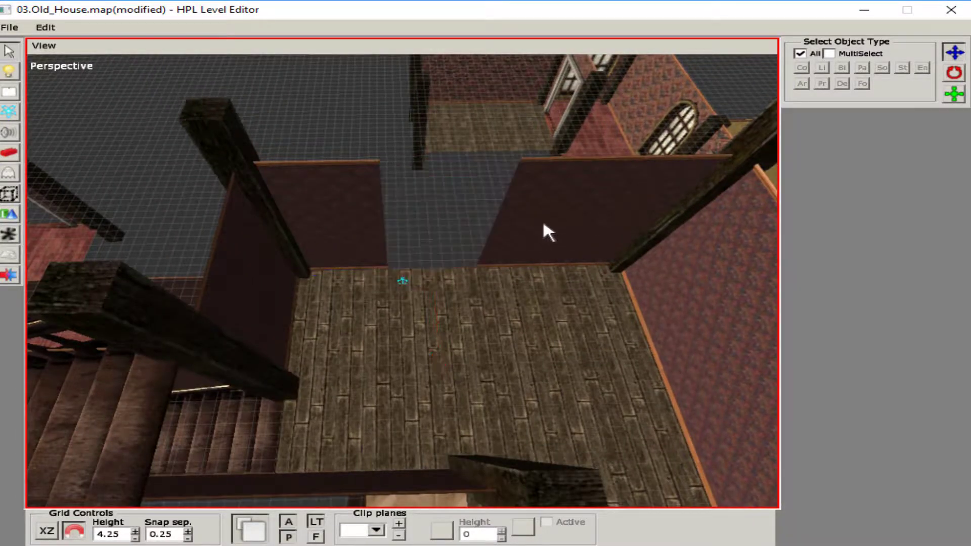
{"action": "scroll", "coordinate": [360, 235], "scroll_direction": "up", "scroll_amount": 3}
{"action": "left_click", "coordinate": [11, 162]}
{"action": "left_click", "coordinate": [868, 141]}
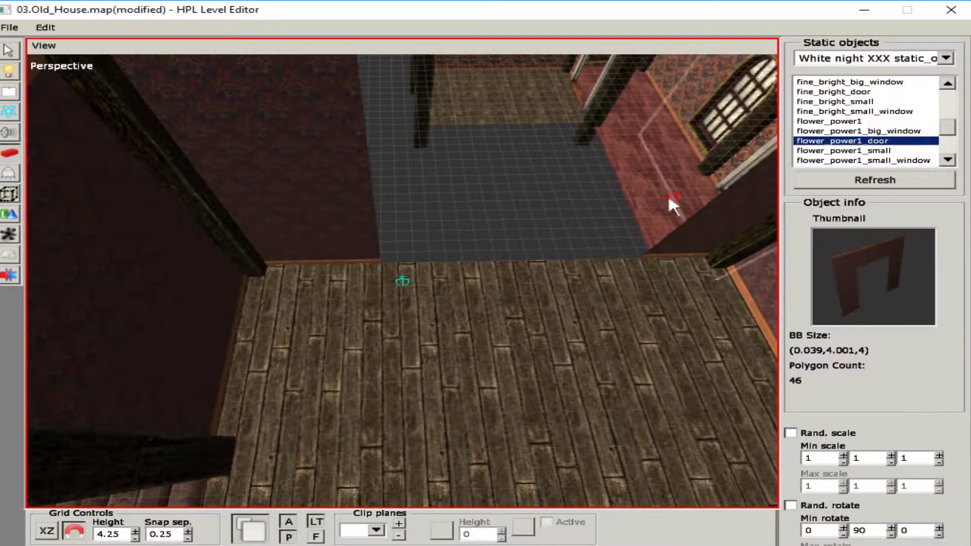
{"action": "scroll", "coordinate": [445, 289], "scroll_direction": "up", "scroll_amount": 2}
{"action": "left_click", "coordinate": [442, 289]}
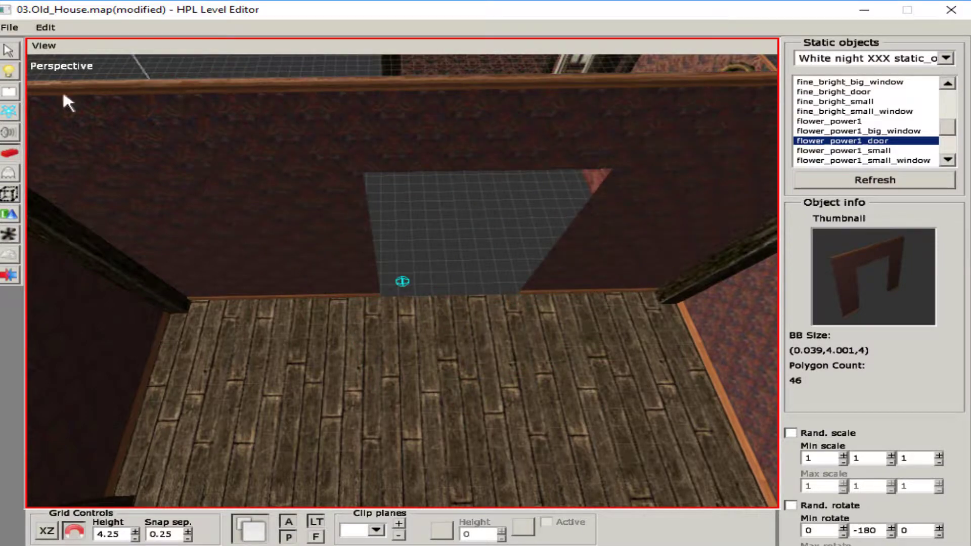
Move the small wall section beside the doorway to Z -163 and close the gap to the door wall
{"action": "left_click", "coordinate": [9, 51]}
{"action": "left_click", "coordinate": [583, 290]}
{"action": "left_click_drag", "start_coordinate": [583, 295], "coordinate": [365, 254]}
{"action": "scroll", "coordinate": [394, 252], "scroll_direction": "down", "scroll_amount": 3}
{"action": "middle_click_drag", "start_coordinate": [423, 260], "coordinate": [765, 316]}
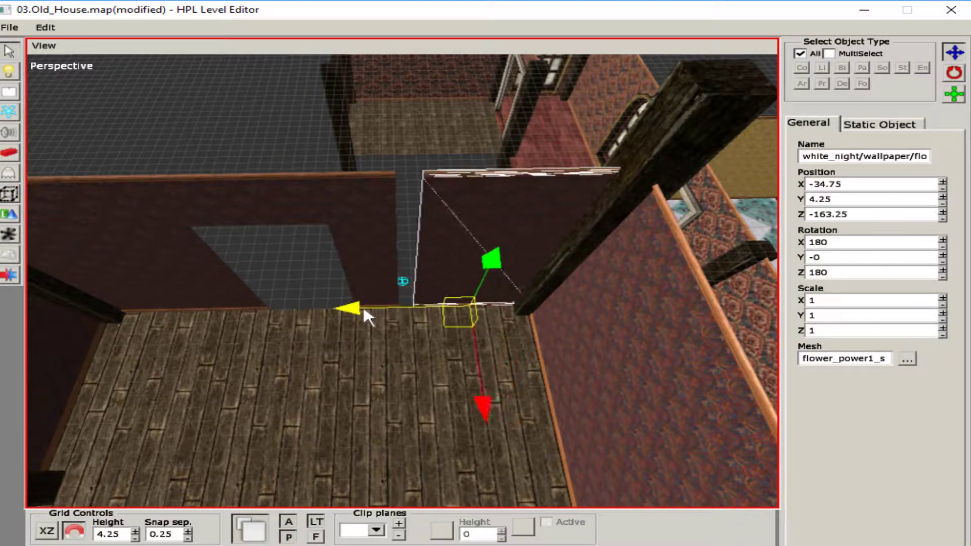
{"action": "left_click_drag", "start_coordinate": [374, 308], "coordinate": [212, 147]}
{"action": "left_click", "coordinate": [212, 147]}
{"action": "middle_click_drag", "start_coordinate": [213, 147], "coordinate": [506, 243]}
Set the small wall section's Z scale to 0.75, keeping its Y scale at 1
{"action": "left_click", "coordinate": [502, 235]}
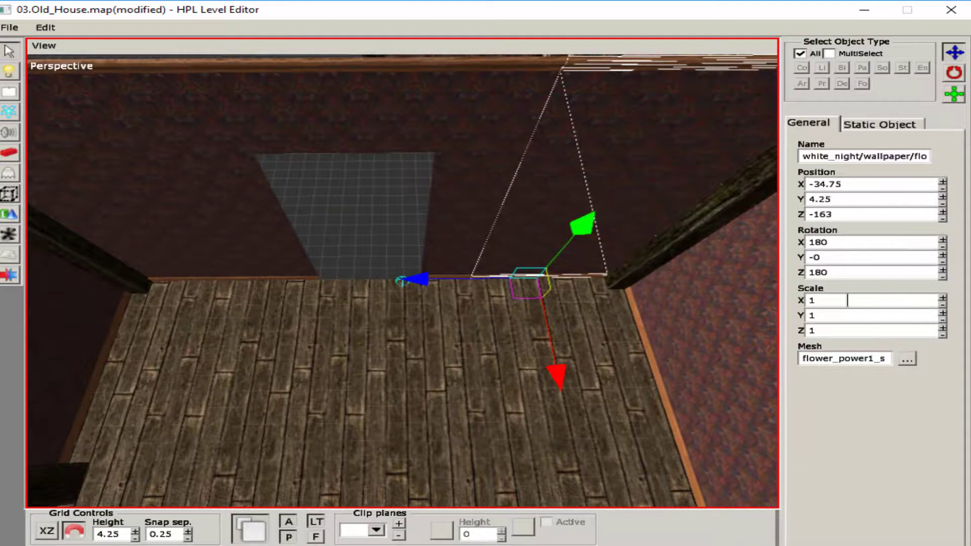
{"action": "left_click", "coordinate": [942, 318]}
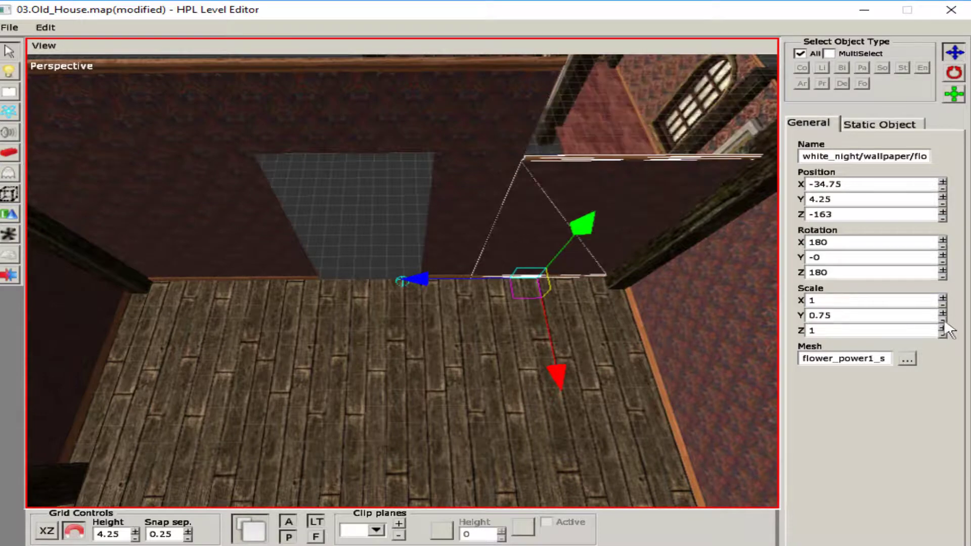
{"action": "left_click", "coordinate": [943, 312]}
{"action": "left_click", "coordinate": [943, 333]}
Stretch the door wall section along Z toward the neighbouring wall pieces
{"action": "left_click", "coordinate": [541, 266]}
{"action": "left_click_drag", "start_coordinate": [500, 279], "coordinate": [510, 279]}
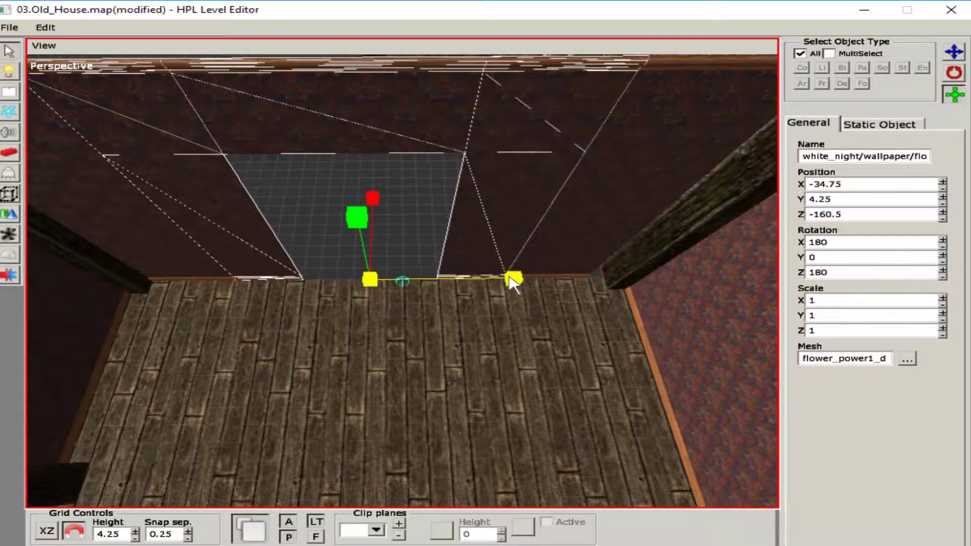
{"action": "middle_click_drag", "start_coordinate": [222, 278], "coordinate": [331, 286]}
{"action": "left_click", "coordinate": [386, 287]}
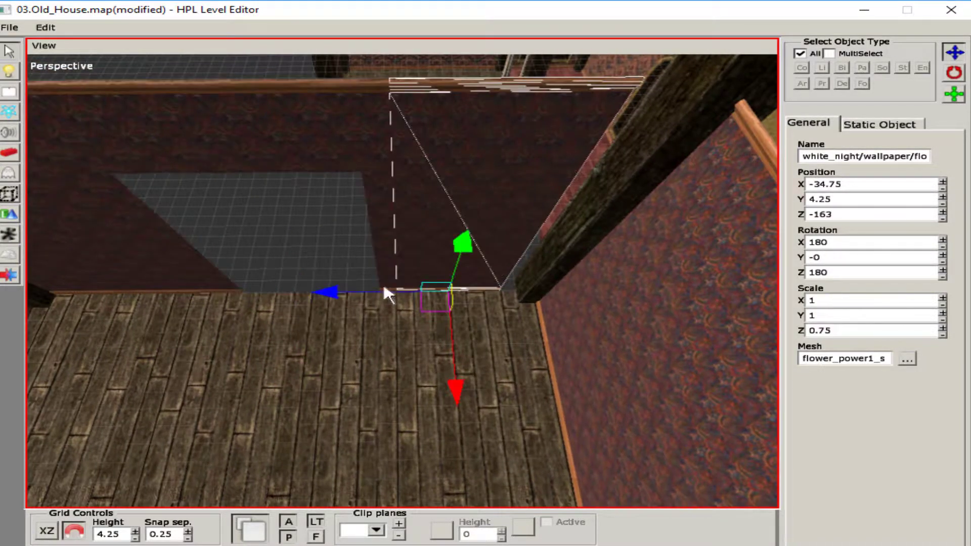
Bring a ground-floor door frame up to the upstairs room at Y 4.25, Z -160.25
{"action": "middle_click_drag", "start_coordinate": [321, 250], "coordinate": [468, 293]}
{"action": "left_click", "coordinate": [468, 292]}
{"action": "left_click_drag", "start_coordinate": [475, 298], "coordinate": [477, 102]}
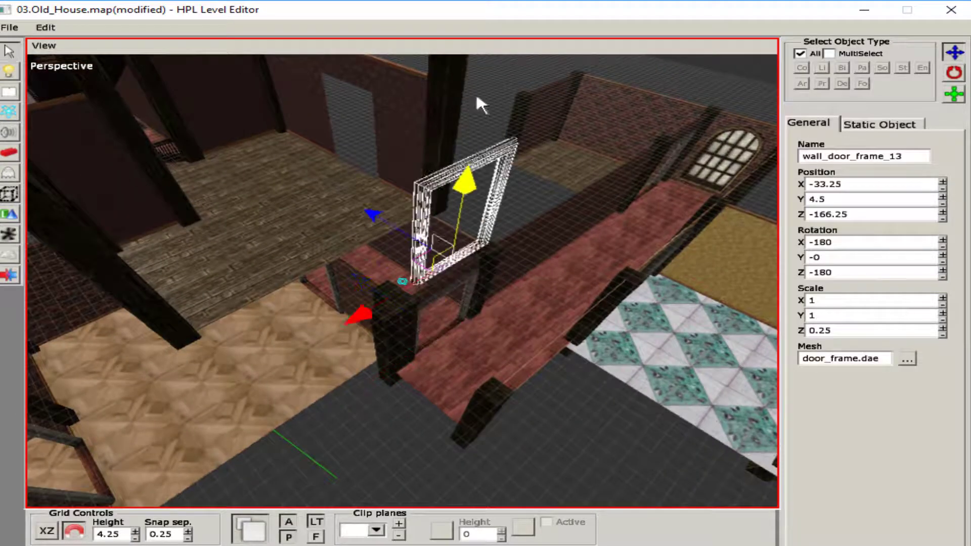
{"action": "middle_click_drag", "start_coordinate": [477, 101], "coordinate": [362, 176]}
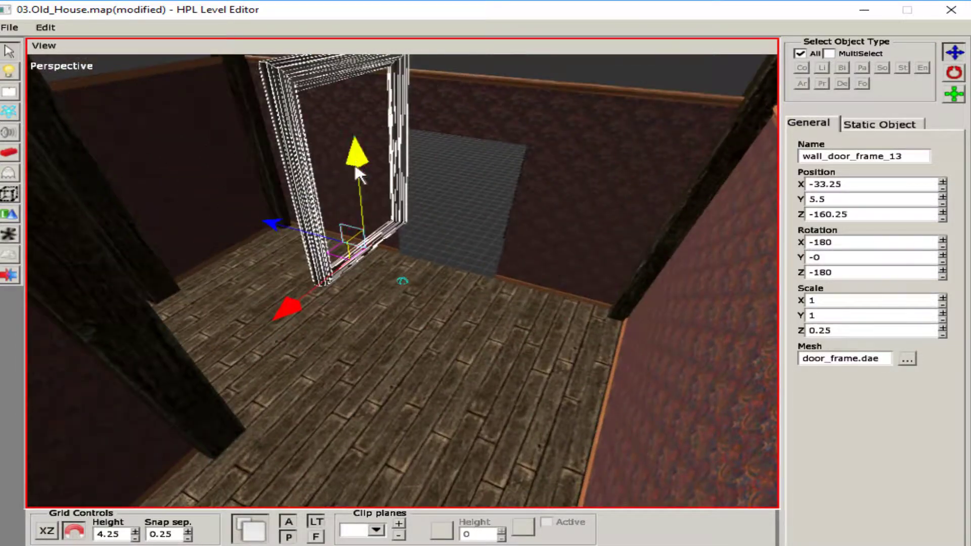
{"action": "left_click_drag", "start_coordinate": [362, 176], "coordinate": [371, 237]}
Rotate the door frame to 90 degrees about Y and fit it into the upstairs doorway at X -34.75
{"action": "key", "text": "r"}
{"action": "middle_click_drag", "start_coordinate": [369, 247], "coordinate": [435, 357]}
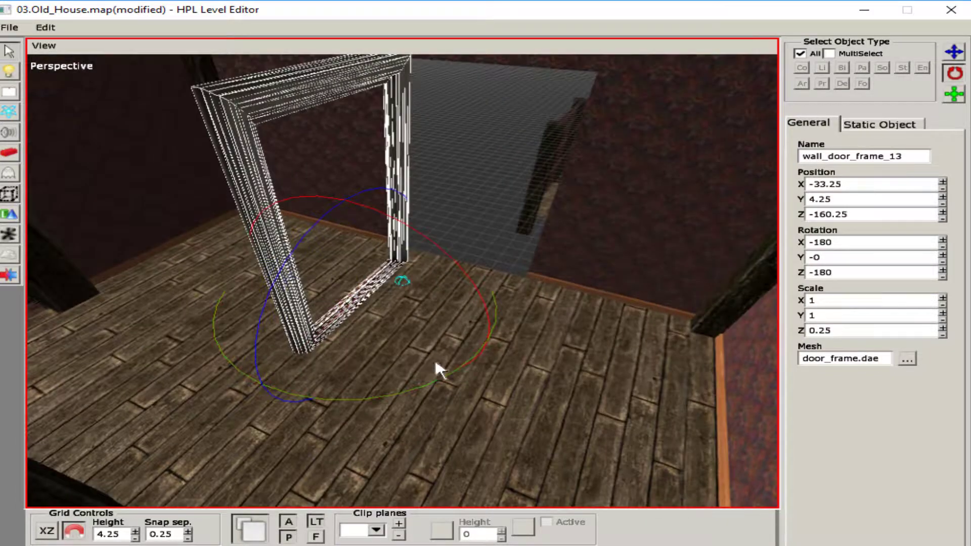
{"action": "left_click_drag", "start_coordinate": [435, 357], "coordinate": [306, 387]}
{"action": "key", "text": "t"}
{"action": "middle_click_drag", "start_coordinate": [305, 387], "coordinate": [226, 274]}
{"action": "left_click_drag", "start_coordinate": [226, 274], "coordinate": [319, 266]}
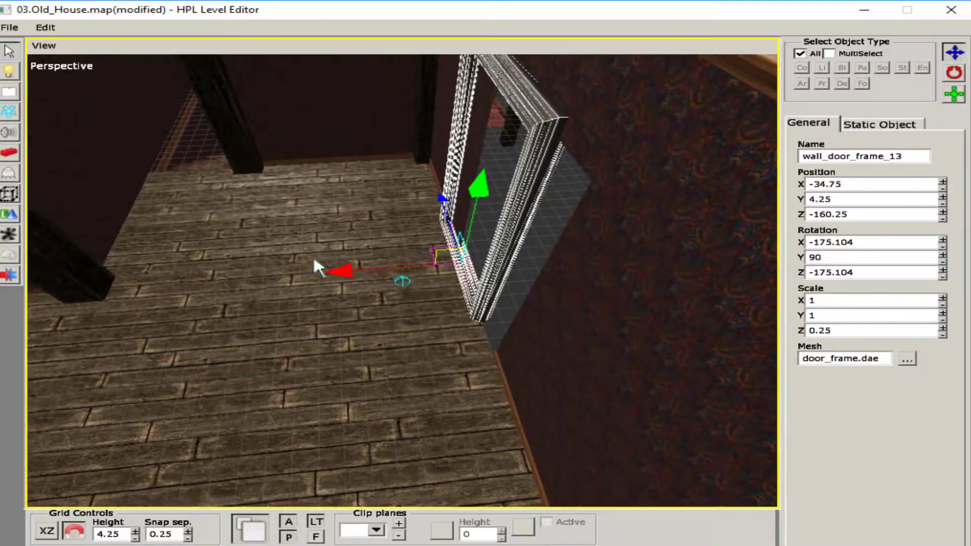
{"action": "middle_click_drag", "start_coordinate": [319, 266], "coordinate": [282, 232]}
{"action": "left_click_drag", "start_coordinate": [281, 232], "coordinate": [377, 186]}
{"action": "left_click", "coordinate": [377, 181]}
Save the map
{"action": "mouse_move", "coordinate": [377, 181]}
{"action": "middle_mouse_down"}
{"action": "mouse_move", "coordinate": [474, 211]}
{"action": "mouse_move", "coordinate": [282, 130]}
{"action": "mouse_move", "coordinate": [382, 171]}
{"action": "middle_mouse_up"}
{"action": "middle_click_drag", "start_coordinate": [438, 138], "coordinate": [516, 264]}
{"action": "left_click", "coordinate": [9, 27]}
{"action": "left_click", "coordinate": [37, 77]}
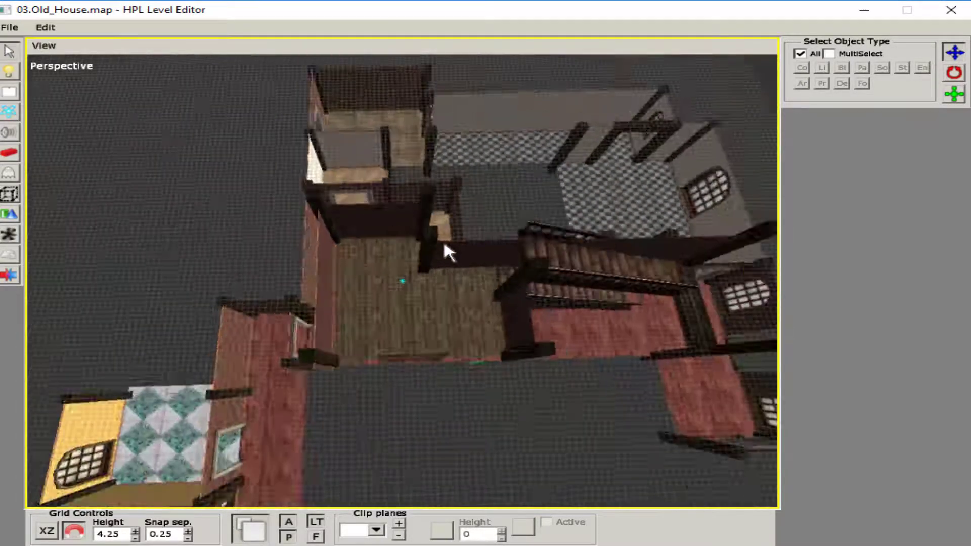
Raise the editing grid to height 8.25, level with the top of the upstairs walls
{"action": "middle_click_drag", "start_coordinate": [443, 240], "coordinate": [152, 528]}
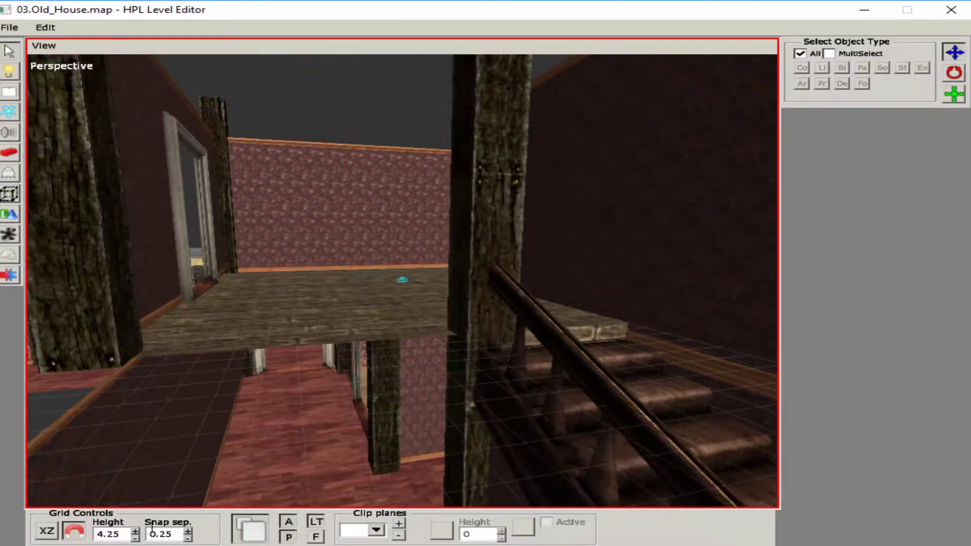
{"action": "scroll", "coordinate": [138, 532], "scroll_direction": "up", "scroll_amount": 5}
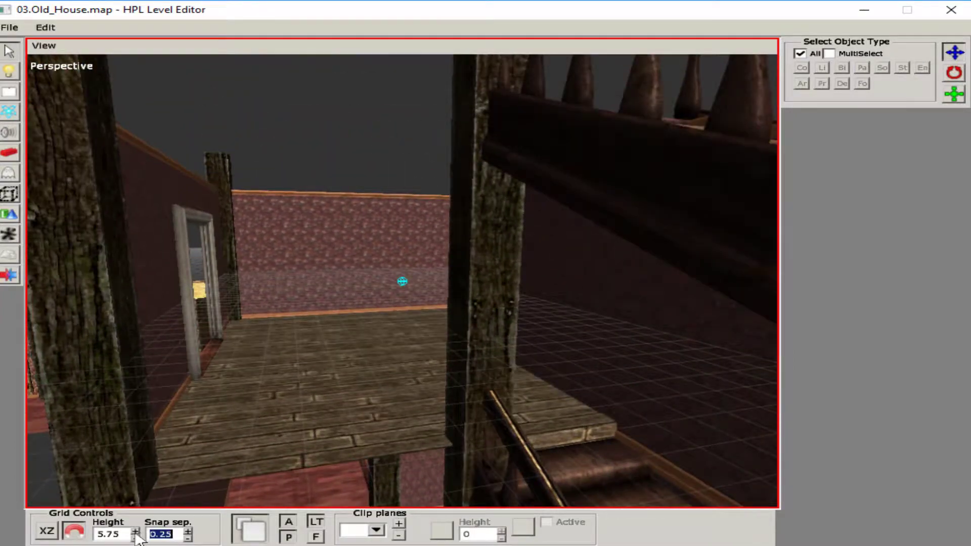
{"action": "left_click", "coordinate": [136, 531]}
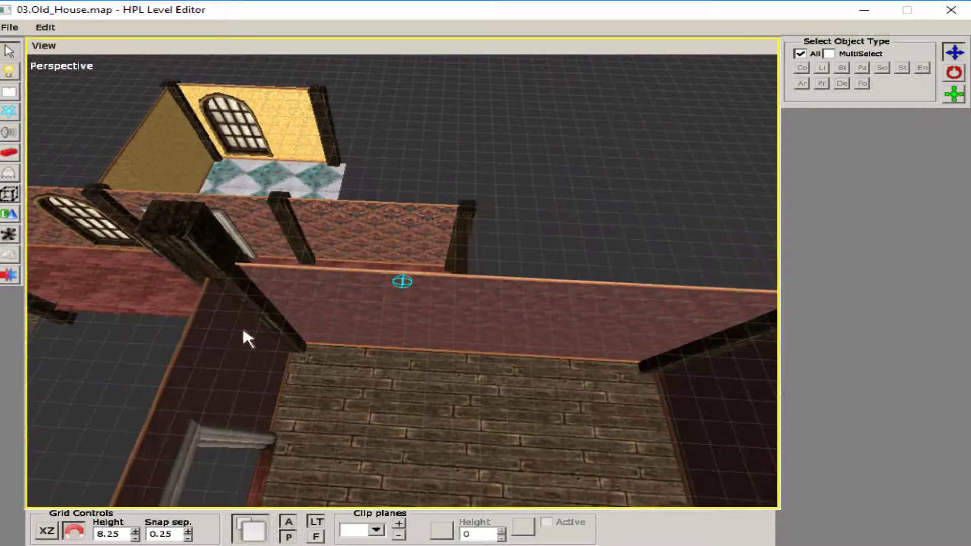
Try the mansionbase corner_concave_short ceiling piece, turned -45 degrees about Y, above the upstairs room's corner
{"action": "left_click", "coordinate": [9, 153]}
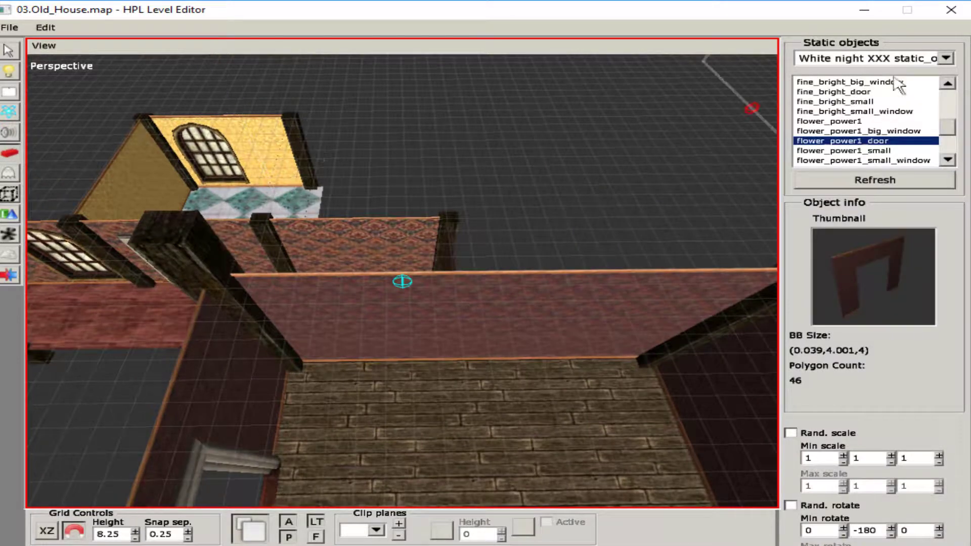
{"action": "left_click", "coordinate": [944, 58]}
{"action": "left_click", "coordinate": [880, 100]}
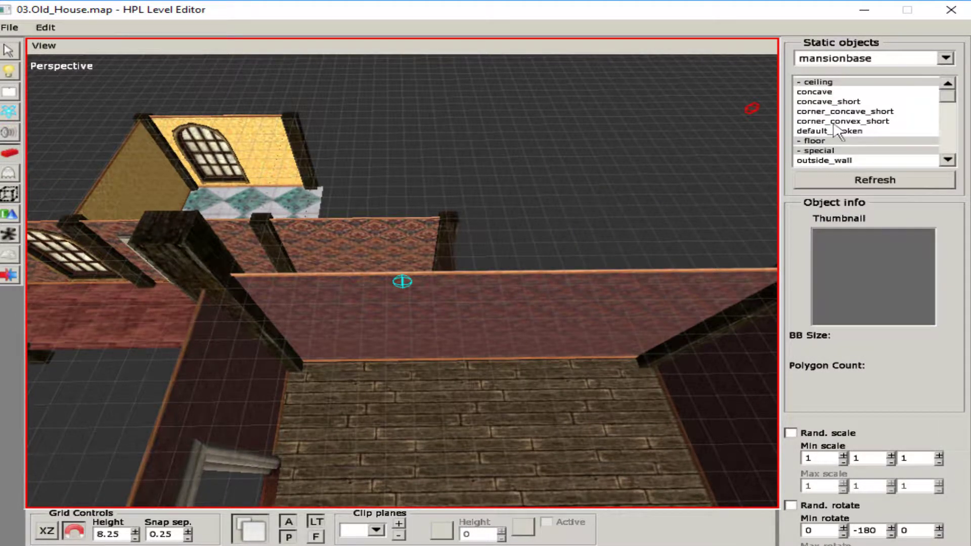
{"action": "left_click", "coordinate": [830, 101]}
{"action": "left_click", "coordinate": [845, 111]}
{"action": "left_click_drag", "start_coordinate": [554, 223], "coordinate": [512, 240], "text": "alt"}
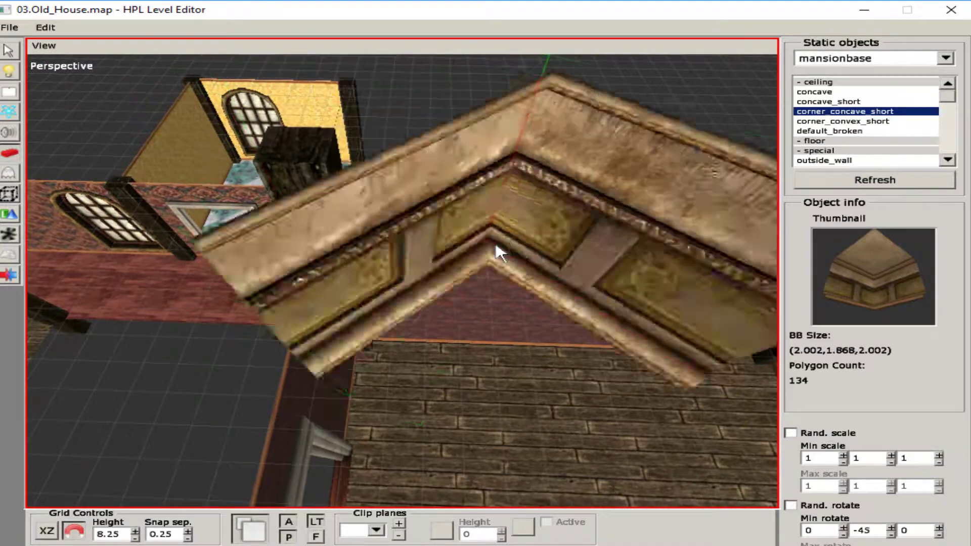
{"action": "left_click", "coordinate": [329, 215]}
Delete the trial ceiling corner piece
{"action": "left_click_drag", "start_coordinate": [353, 217], "coordinate": [175, 135], "text": "alt"}
{"action": "left_click", "coordinate": [8, 51]}
{"action": "left_click", "coordinate": [305, 123]}
{"action": "key", "text": "Delete"}
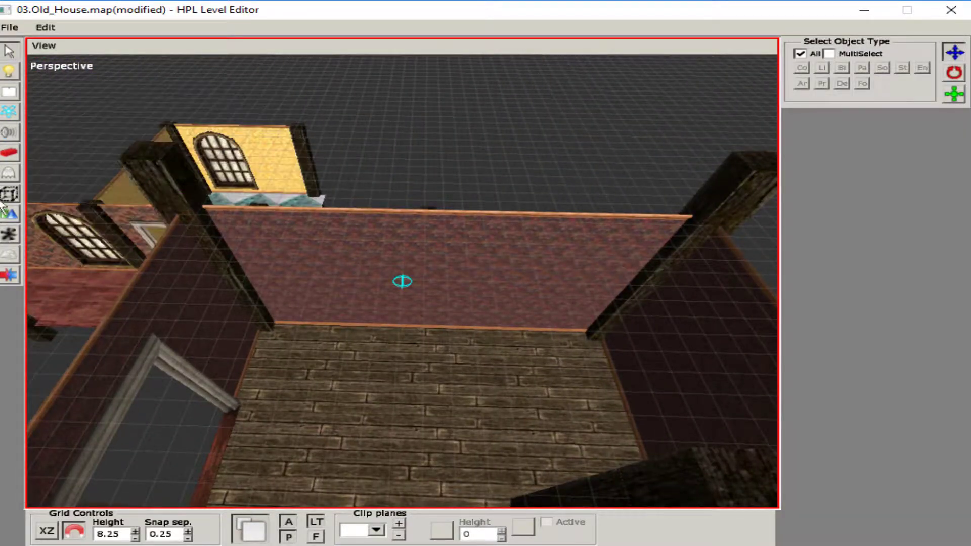
Draw two mansionbase_ceiling_wood.mat planes at height 8.25 to cover the upstairs room, about 7 by 4 and 5 by 3.25
{"action": "left_click", "coordinate": [8, 215]}
{"action": "left_click", "coordinate": [872, 94]}
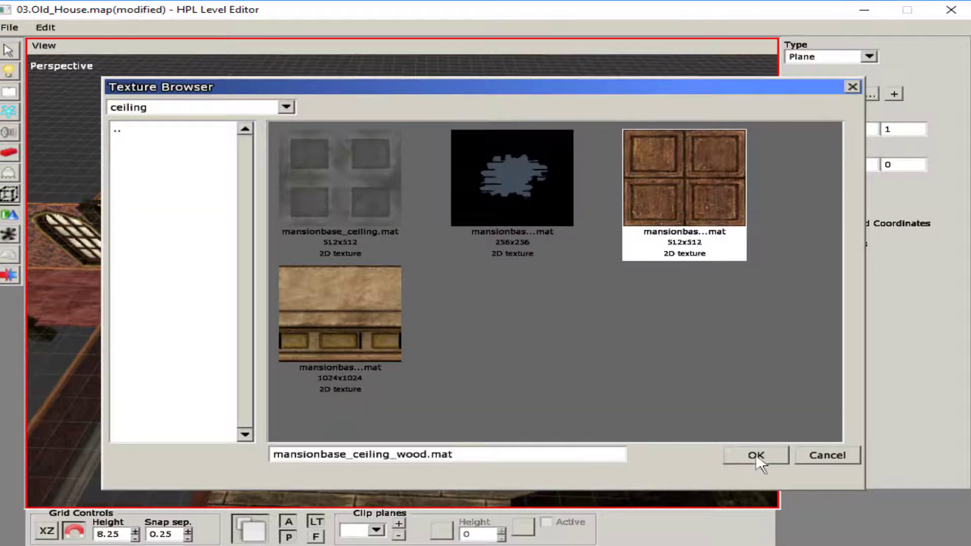
{"action": "left_click", "coordinate": [756, 455]}
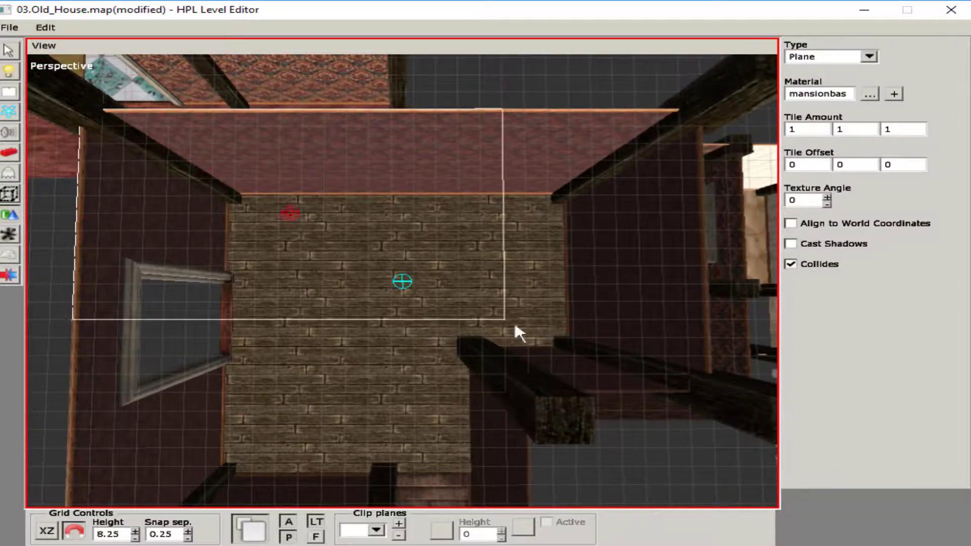
{"action": "left_click_drag", "start_coordinate": [699, 386], "coordinate": [267, 263]}
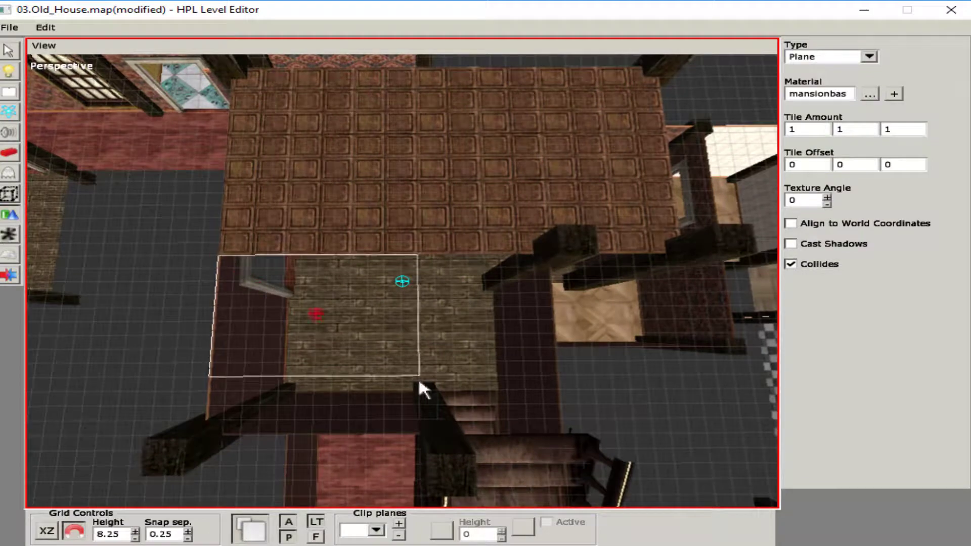
{"action": "left_click_drag", "start_coordinate": [419, 383], "coordinate": [550, 429]}
Flip the smaller ceiling plane to an X rotation of 180 and slide it along Z back over its part of the room
{"action": "left_click", "coordinate": [10, 57]}
{"action": "left_click_drag", "start_coordinate": [501, 354], "coordinate": [442, 422], "text": "alt"}
{"action": "left_click", "coordinate": [500, 289]}
{"action": "key", "text": "w"}
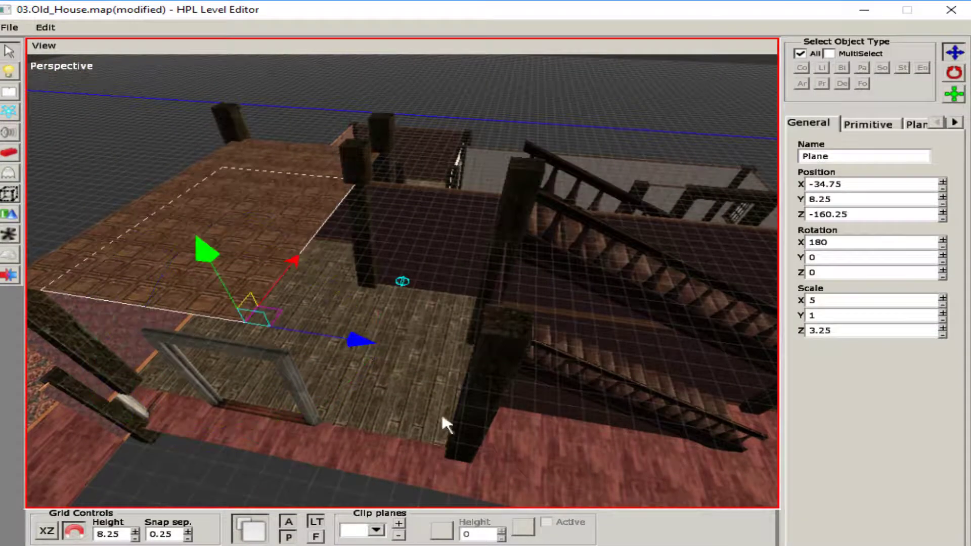
{"action": "left_click_drag", "start_coordinate": [358, 340], "coordinate": [432, 358]}
{"action": "left_click_drag", "start_coordinate": [603, 389], "coordinate": [587, 385]}
Flip the larger ceiling plane to an X rotation of 180 and slide it along Z back over the upstairs room
{"action": "left_click_drag", "start_coordinate": [587, 384], "coordinate": [176, 238], "text": "alt"}
{"action": "left_click", "coordinate": [249, 245]}
{"action": "left_click_drag", "start_coordinate": [331, 452], "coordinate": [403, 421], "text": "alt"}
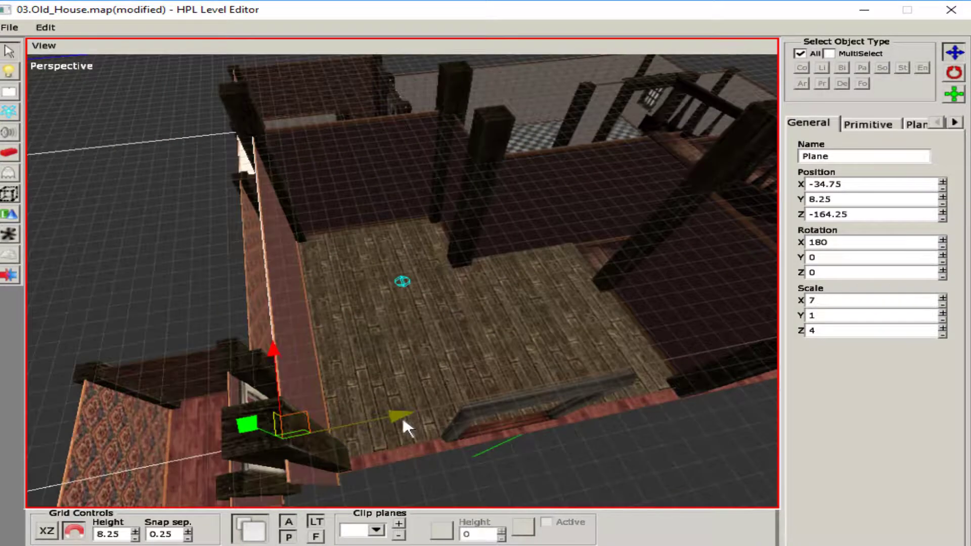
Duplicate the ceiling_welder_extension pillar, rotate the copy to -180 about Z and move it to X -29.25 as a horizontal beam
{"action": "left_click_drag", "start_coordinate": [728, 317], "coordinate": [600, 268], "text": "alt"}
{"action": "left_click", "coordinate": [612, 303]}
{"action": "left_click_drag", "start_coordinate": [579, 227], "coordinate": [598, 172]}
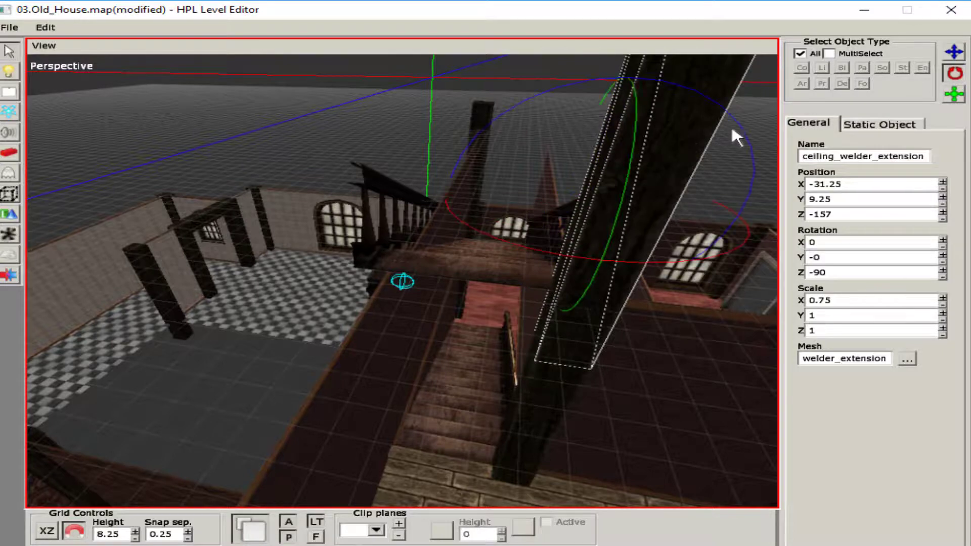
{"action": "left_click_drag", "start_coordinate": [736, 137], "coordinate": [591, 107]}
{"action": "key", "text": "t"}
{"action": "left_click_drag", "start_coordinate": [486, 185], "coordinate": [268, 163]}
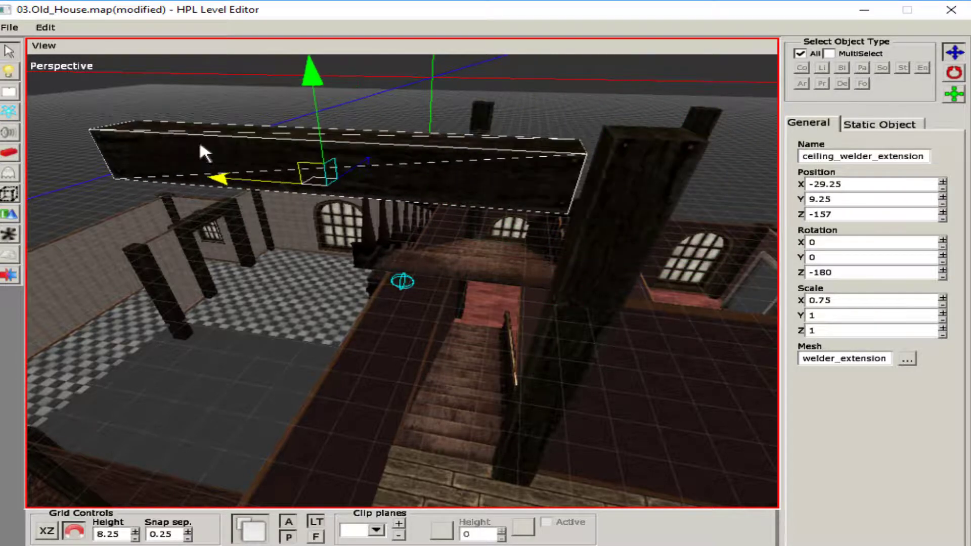
Shorten the beam to an X scale of 0.5 and lower it to Y 7.75 beneath the wooden ceiling
{"action": "left_click_drag", "start_coordinate": [431, 196], "coordinate": [438, 190]}
{"action": "key", "text": "t"}
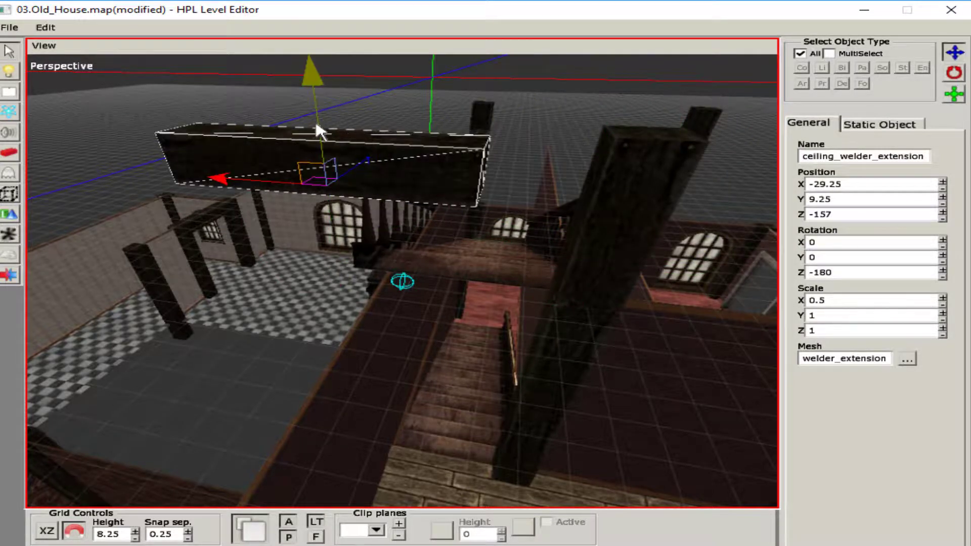
{"action": "left_click_drag", "start_coordinate": [314, 119], "coordinate": [326, 234]}
{"action": "middle_click_drag", "start_coordinate": [325, 234], "coordinate": [317, 96]}
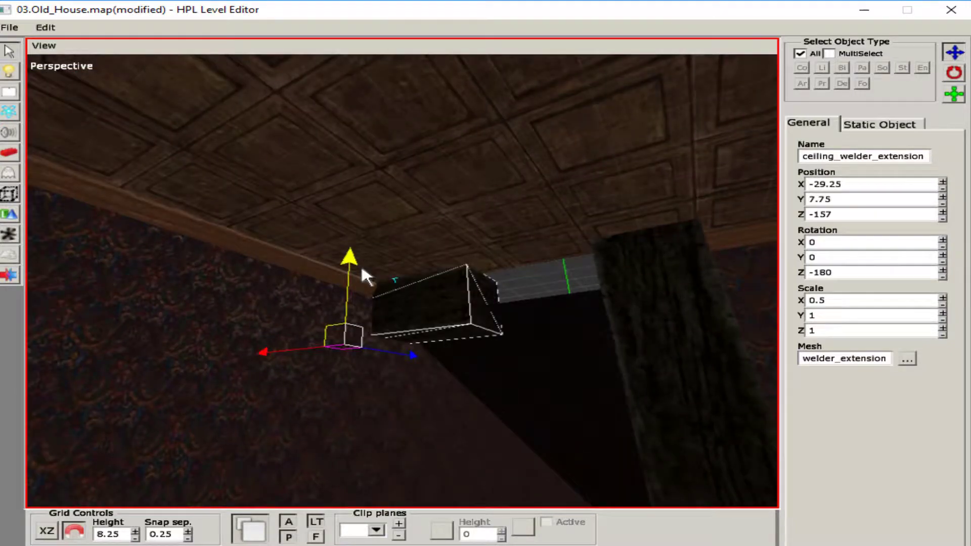
{"action": "middle_click_drag", "start_coordinate": [370, 329], "coordinate": [239, 341]}
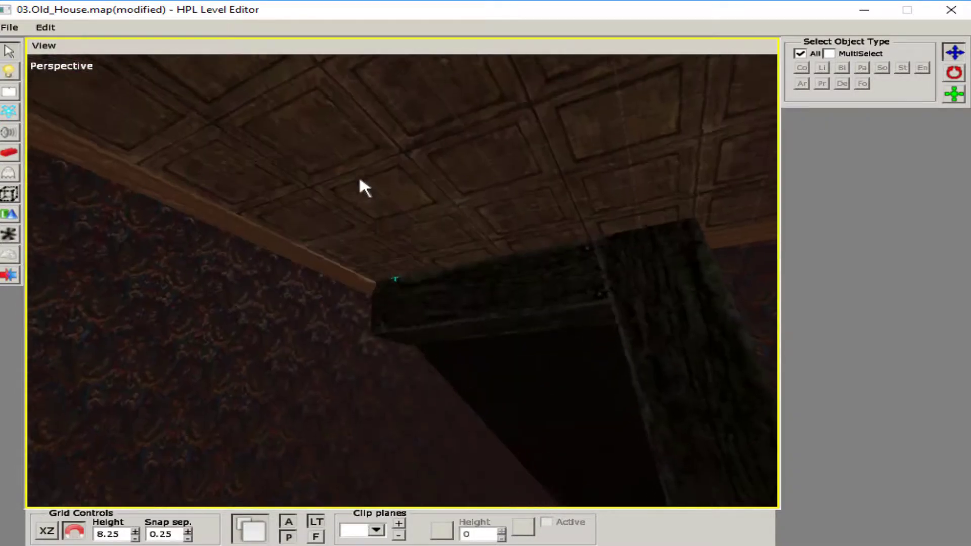
Lower the grid height to 0 for working on the ground floor around the foot of the stairs
{"action": "middle_click_drag", "start_coordinate": [365, 188], "coordinate": [212, 283]}
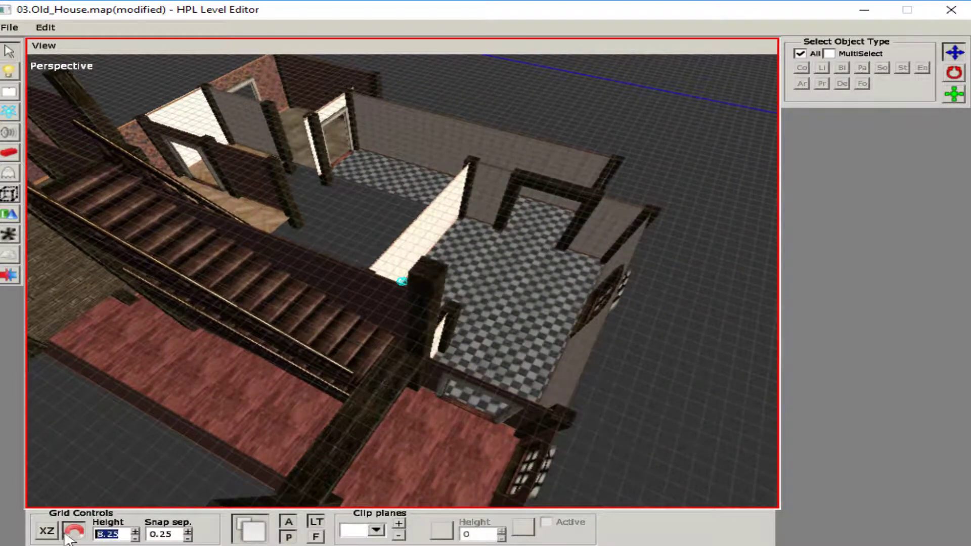
{"action": "type", "text": "4"}
{"action": "key", "text": "Return"}
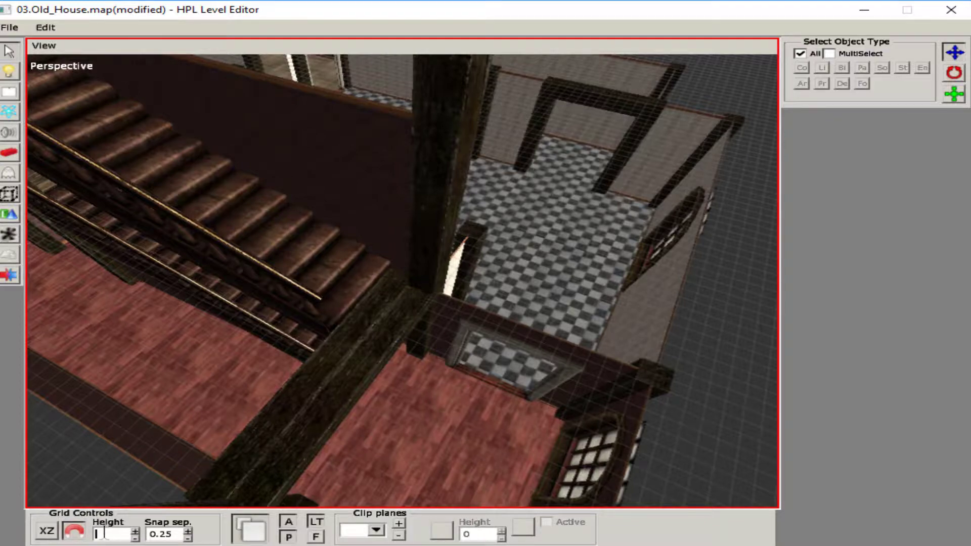
{"action": "type", "text": "0"}
{"action": "key", "text": "Return"}
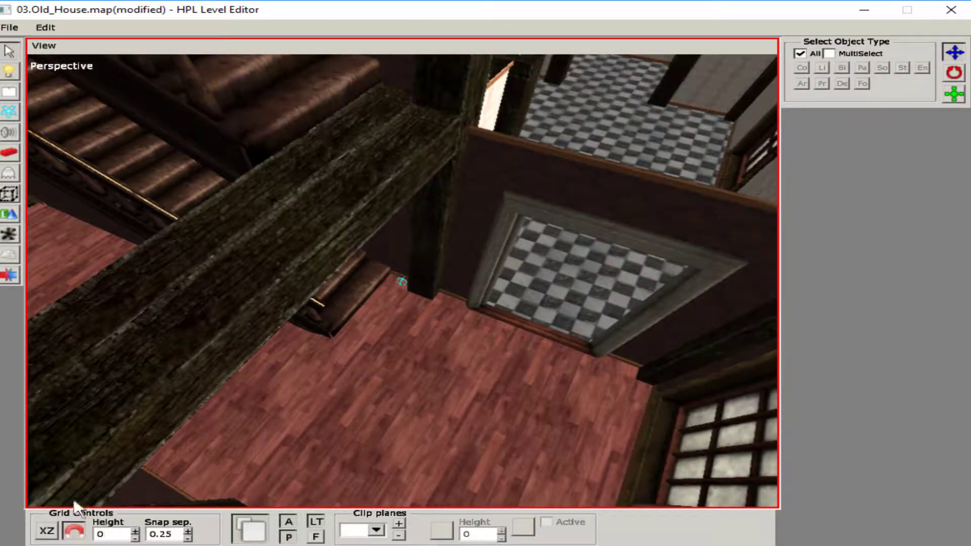
{"action": "middle_click_drag", "start_coordinate": [75, 506], "coordinate": [402, 283]}
Place the mansionbase stairs welder post at the foot of the staircase, at the lower end of its railing
{"action": "left_click", "coordinate": [11, 154]}
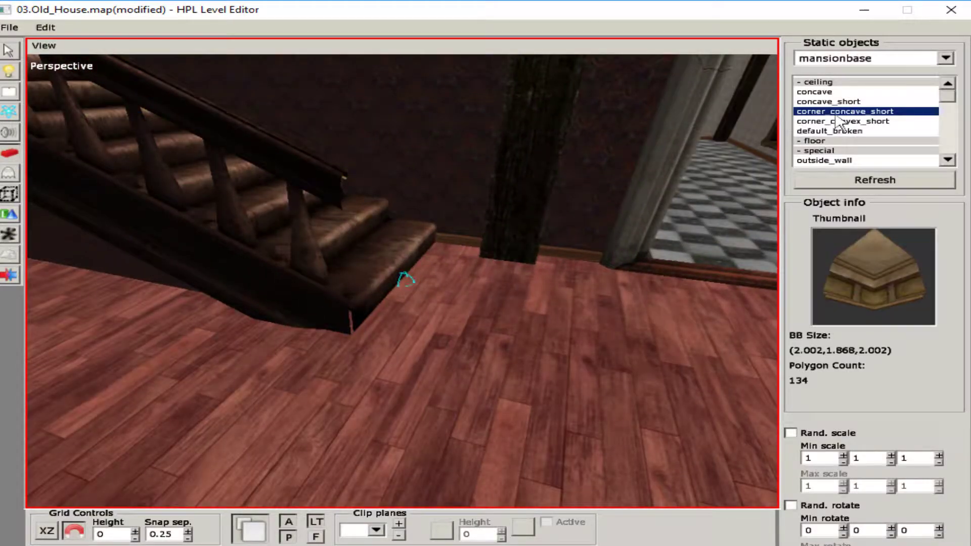
{"action": "key", "text": "Down"}
{"action": "key", "text": "Down"}
{"action": "key", "text": "Down"}
{"action": "key", "text": "Down"}
{"action": "key", "text": "Down"}
{"action": "key", "text": "Down"}
{"action": "key", "text": "Down"}
{"action": "key", "text": "Down"}
{"action": "key", "text": "Down"}
{"action": "key", "text": "Down"}
{"action": "key", "text": "Down"}
{"action": "key", "text": "Down"}
{"action": "key", "text": "Down"}
{"action": "key", "text": "Down"}
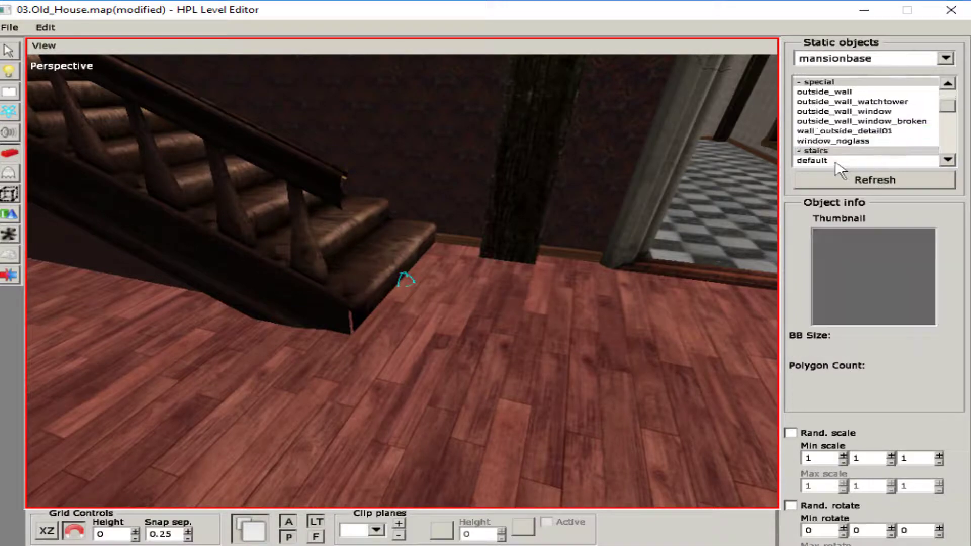
{"action": "left_click", "coordinate": [382, 320]}
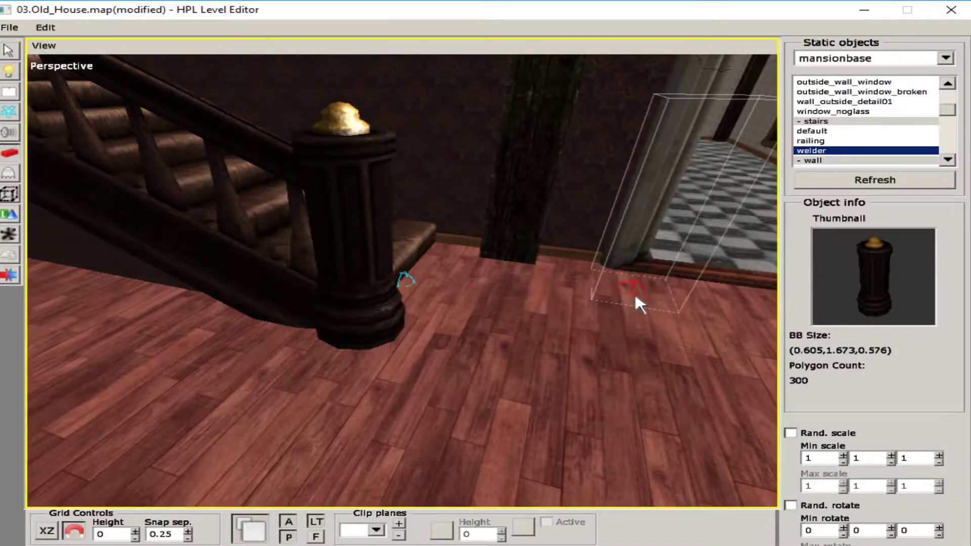
{"action": "middle_click_drag", "start_coordinate": [636, 298], "coordinate": [627, 344]}
{"action": "key", "text": "Escape"}
{"action": "middle_click_drag", "start_coordinate": [297, 190], "coordinate": [379, 219]}
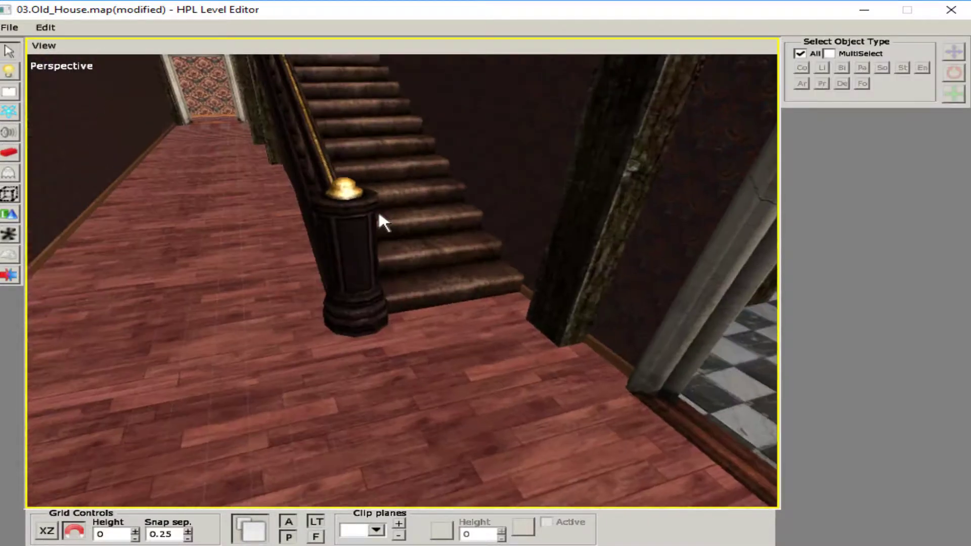
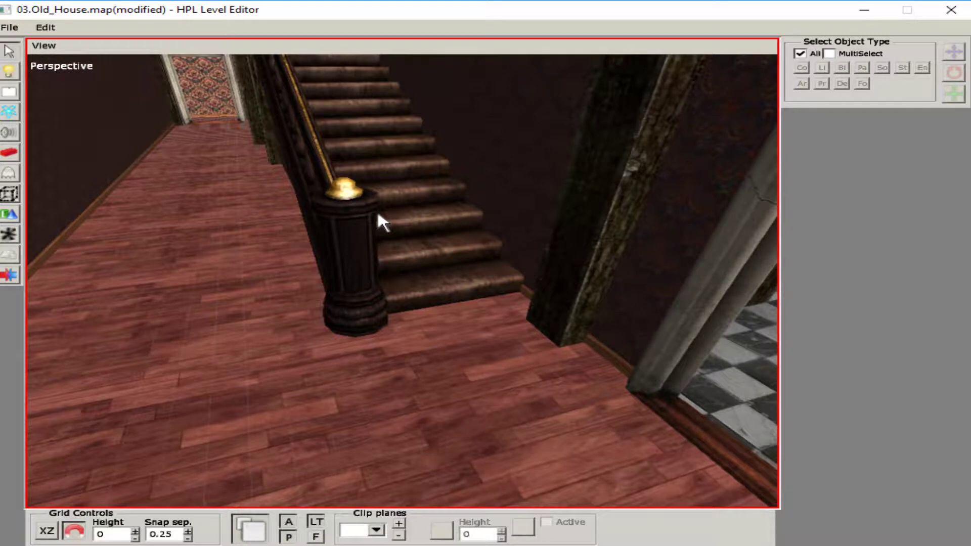
Place the level_wood door entity, created on the surface, in the framed doorway between the two arched windows
{"action": "middle_click_drag", "start_coordinate": [377, 210], "coordinate": [359, 243]}
{"action": "left_click", "coordinate": [9, 175]}
{"action": "left_click", "coordinate": [909, 62]}
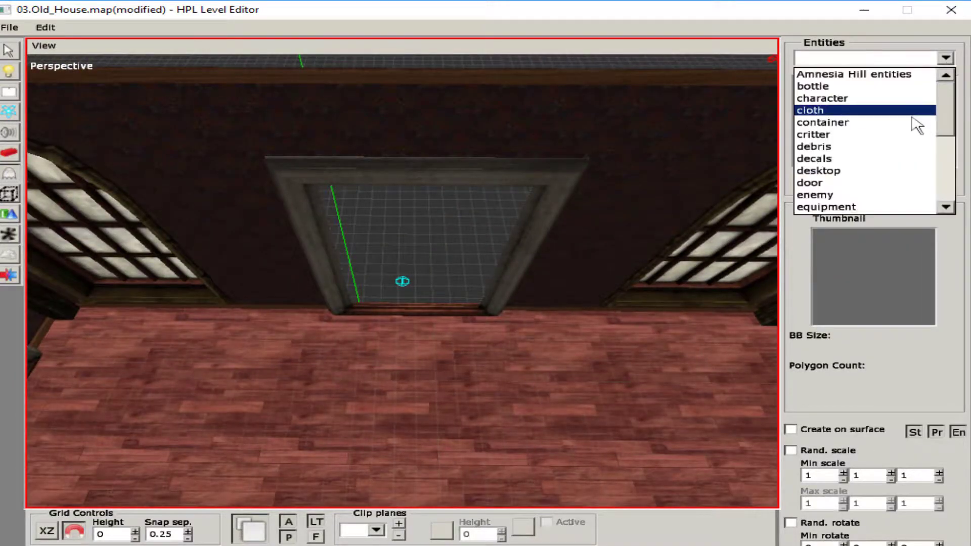
{"action": "scroll", "coordinate": [867, 126], "scroll_direction": "down", "scroll_amount": 3}
{"action": "left_click", "coordinate": [866, 158]}
{"action": "left_click", "coordinate": [840, 139]}
{"action": "scroll", "coordinate": [830, 152], "scroll_direction": "down", "scroll_amount": 2}
{"action": "left_click", "coordinate": [829, 150]}
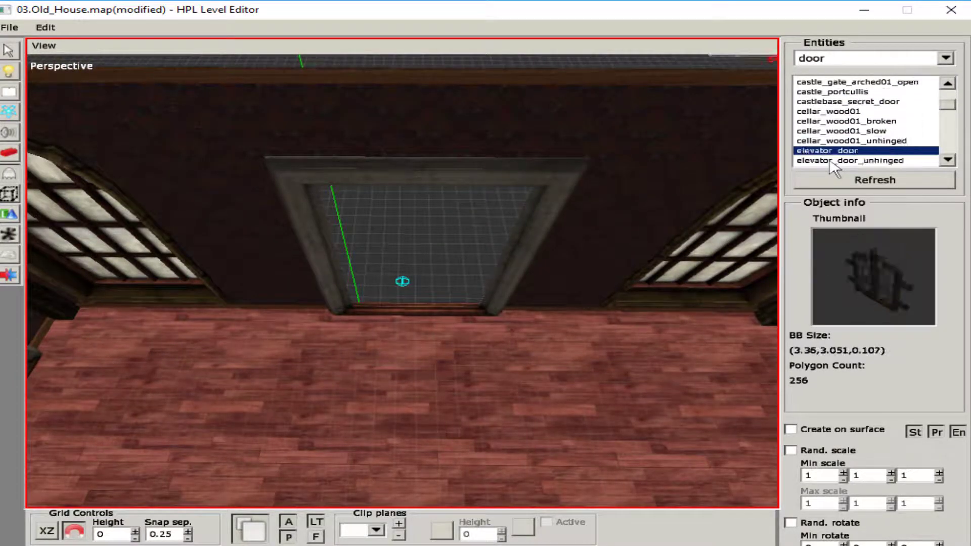
{"action": "scroll", "coordinate": [832, 166], "scroll_direction": "down", "scroll_amount": 3}
{"action": "left_click", "coordinate": [822, 141]}
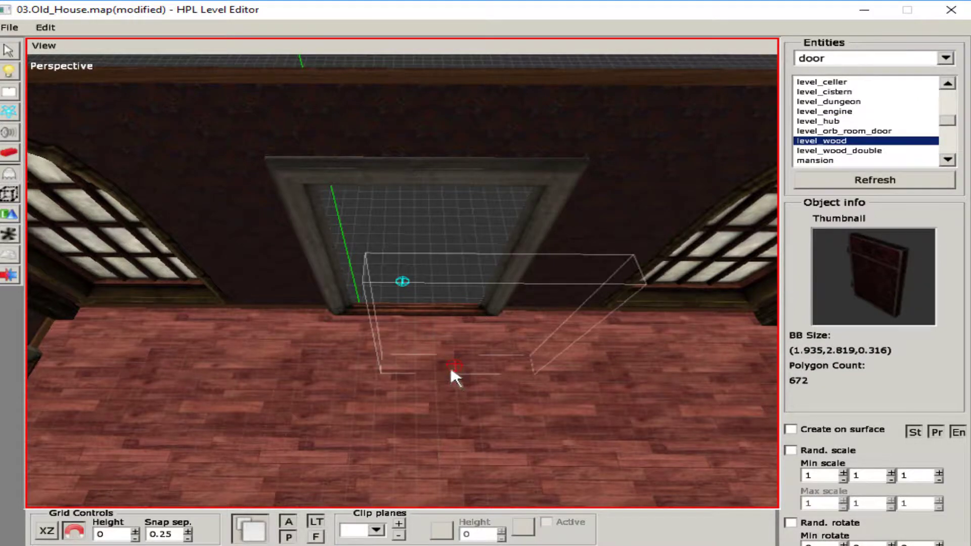
{"action": "scroll", "coordinate": [754, 436], "scroll_direction": "up", "scroll_amount": 3}
{"action": "scroll", "coordinate": [567, 405], "scroll_direction": "up", "scroll_amount": 2}
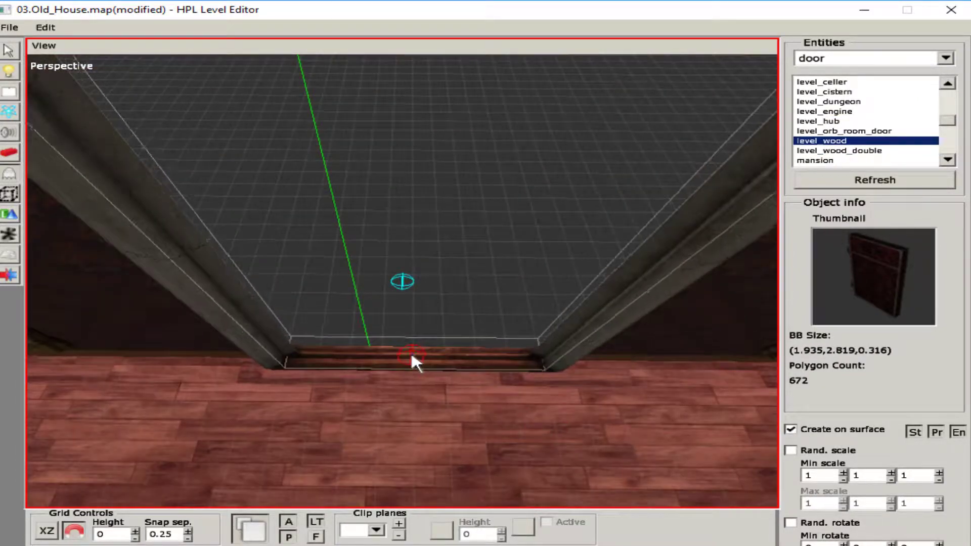
{"action": "left_click", "coordinate": [411, 356]}
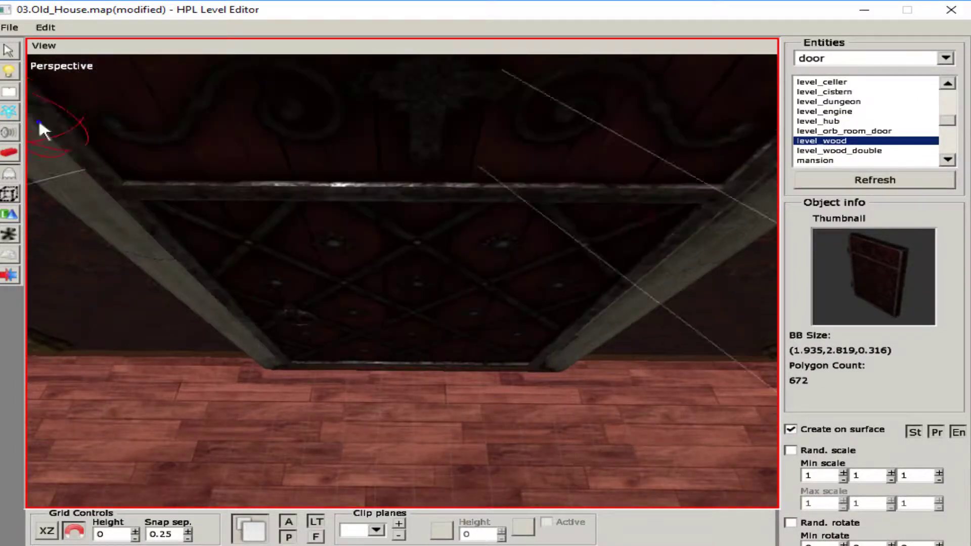
{"action": "key", "text": "q"}
Place the technical plane_black static object on the ground just outside the new level_wood door
{"action": "scroll", "coordinate": [340, 217], "scroll_direction": "down", "scroll_amount": 3}
{"action": "scroll", "coordinate": [334, 273], "scroll_direction": "down", "scroll_amount": 3}
{"action": "left_click", "coordinate": [8, 152]}
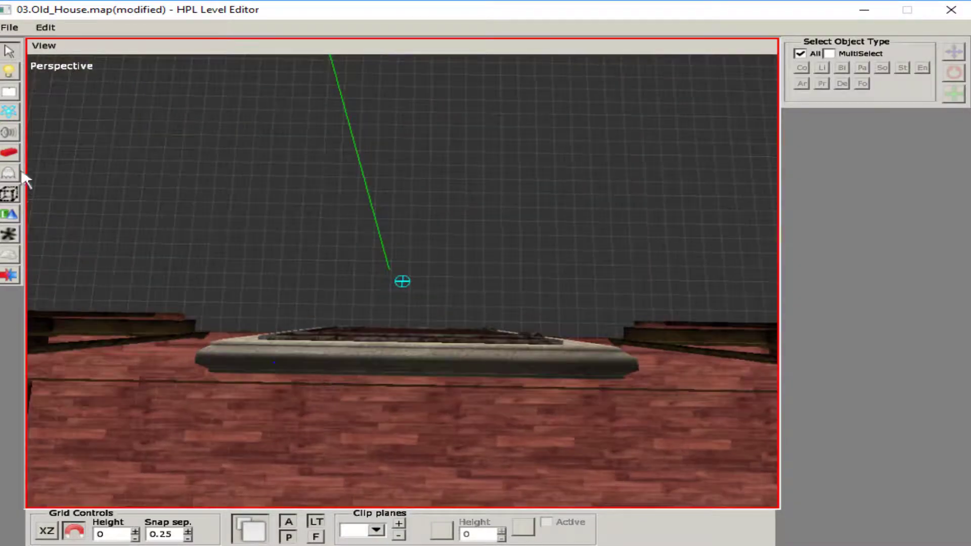
{"action": "left_click", "coordinate": [945, 57]}
{"action": "left_click", "coordinate": [822, 194]}
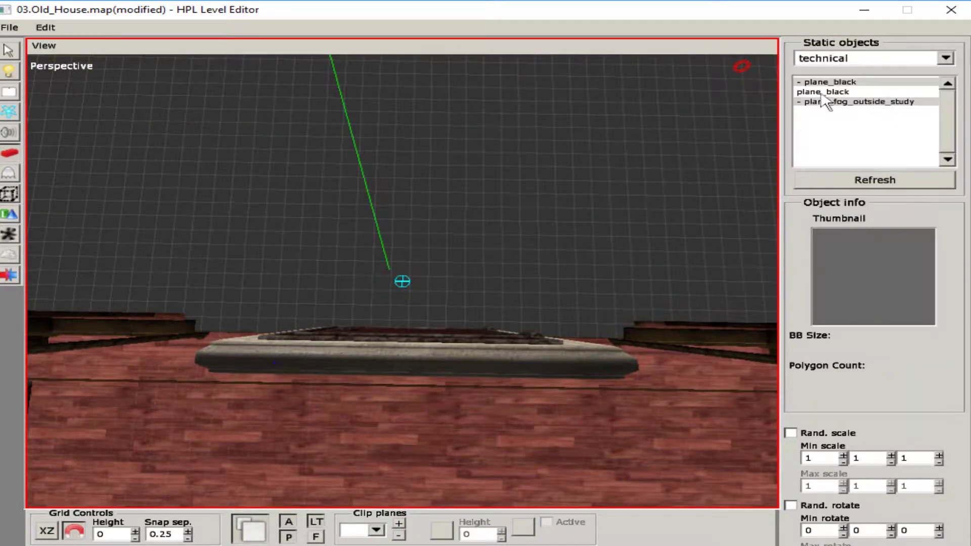
{"action": "left_click", "coordinate": [830, 92]}
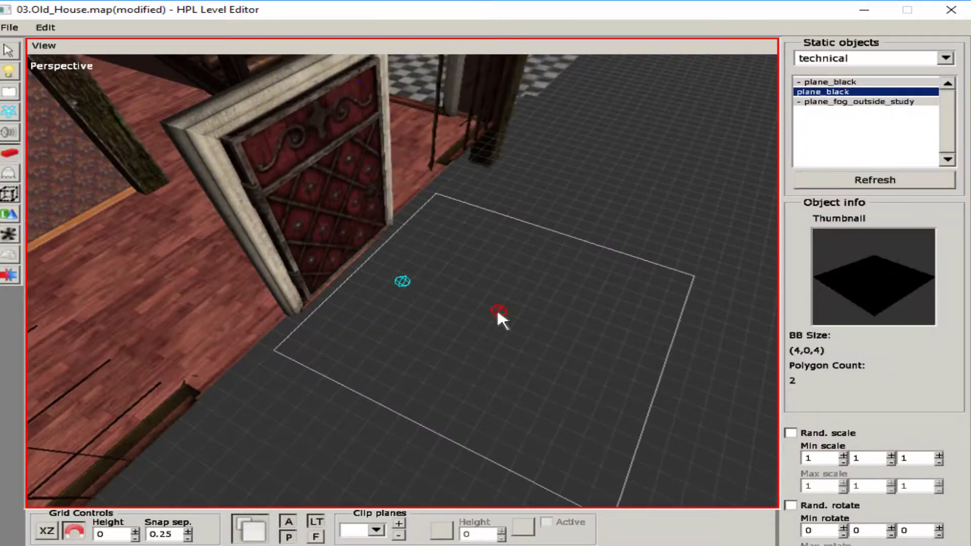
{"action": "left_click", "coordinate": [499, 318]}
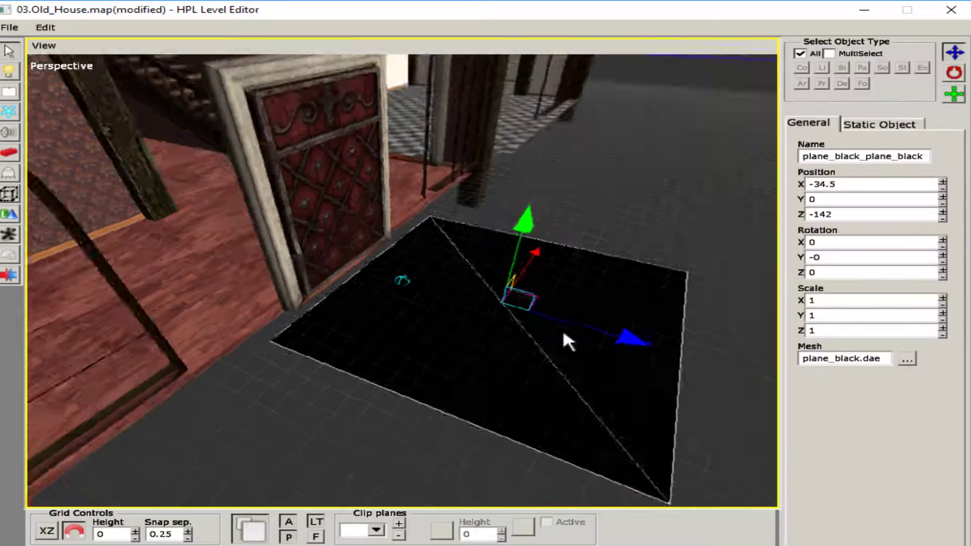
Stand the black plane upright with an X rotation of -90 and move it to Y 1.5, Z -143.75 behind the door
{"action": "key", "text": "e"}
{"action": "left_click_drag", "start_coordinate": [642, 239], "coordinate": [505, 171]}
{"action": "left_click_drag", "start_coordinate": [638, 312], "coordinate": [342, 236]}
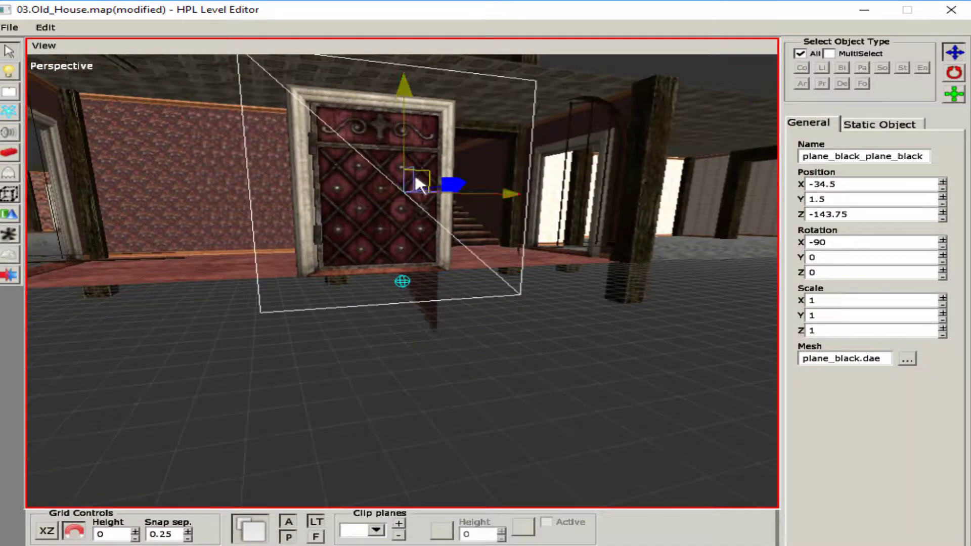
Place the curtain01_closed ornament over the arched window beside the door, with X scale 0.75 and Y rotation -180
{"action": "left_click_drag", "start_coordinate": [417, 183], "coordinate": [463, 304], "text": "alt"}
{"action": "key", "text": "6"}
{"action": "left_click", "coordinate": [945, 58]}
{"action": "scroll", "coordinate": [870, 187], "scroll_direction": "down", "scroll_amount": 1}
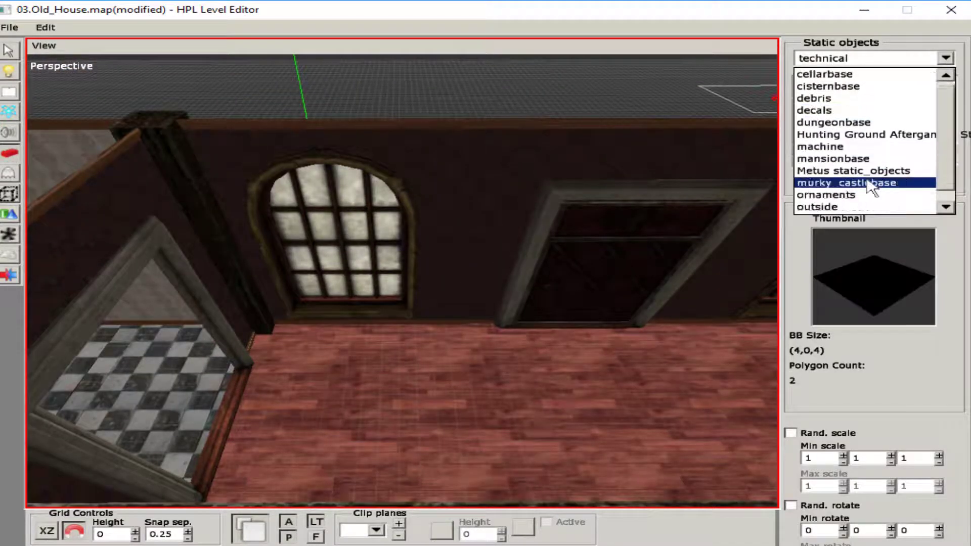
{"action": "left_click", "coordinate": [854, 195]}
{"action": "left_click", "coordinate": [829, 140]}
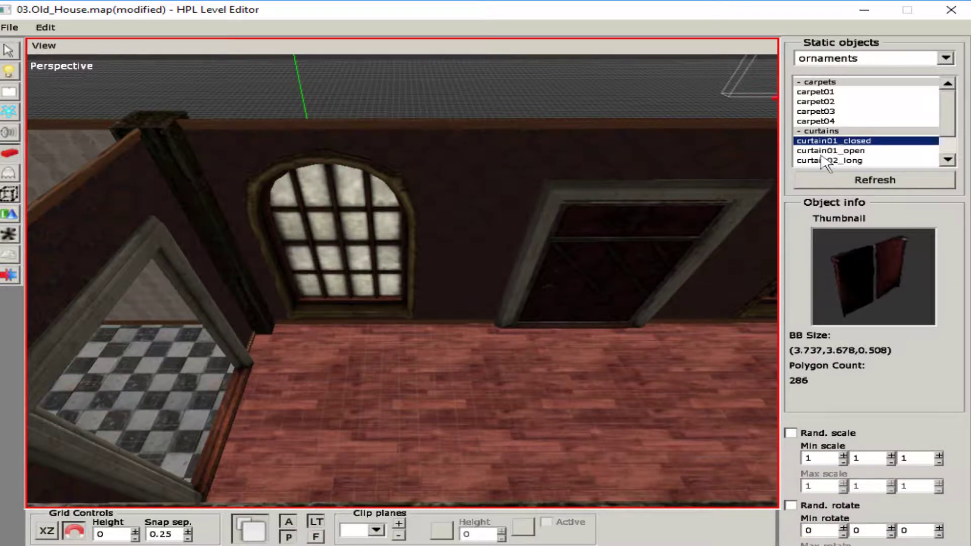
{"action": "left_click_drag", "start_coordinate": [404, 354], "coordinate": [439, 341], "text": "alt"}
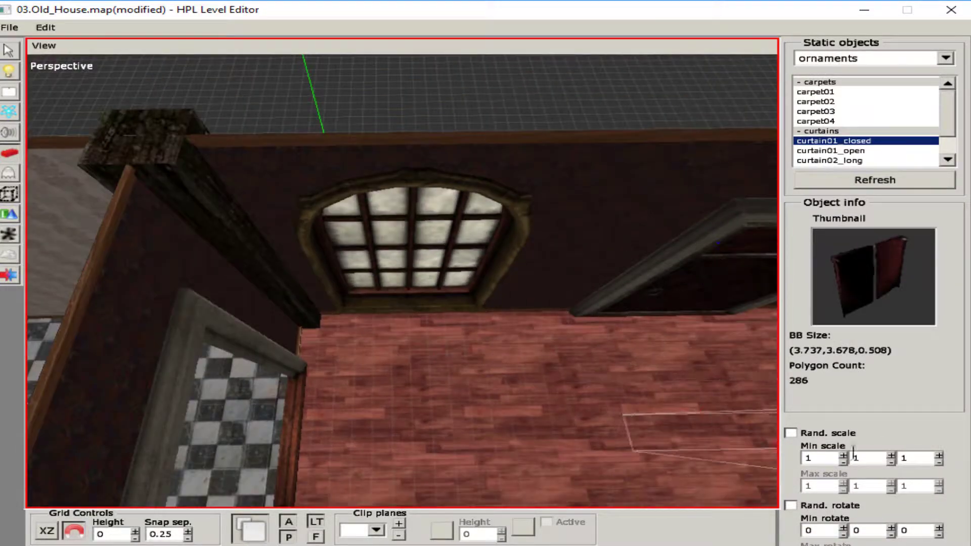
{"action": "left_click", "coordinate": [939, 462]}
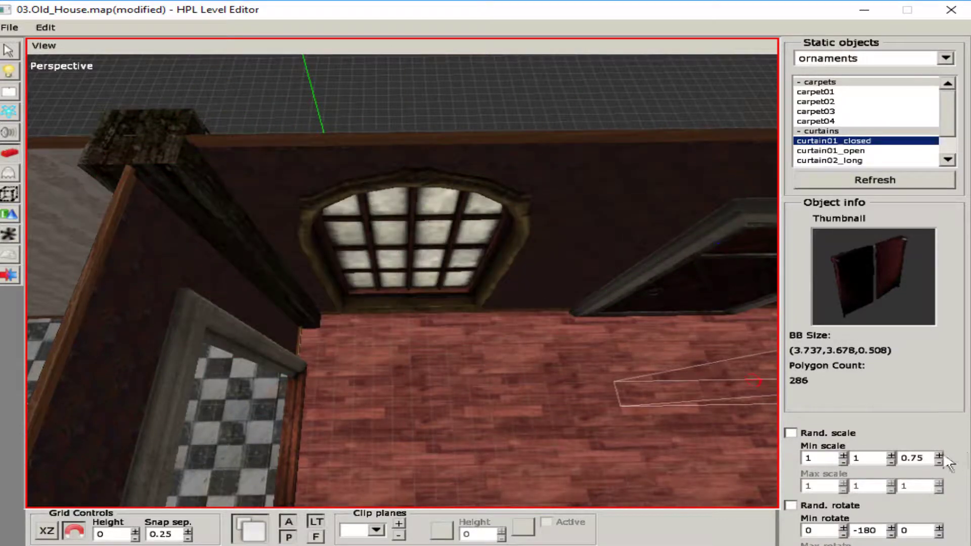
{"action": "left_click", "coordinate": [891, 462]}
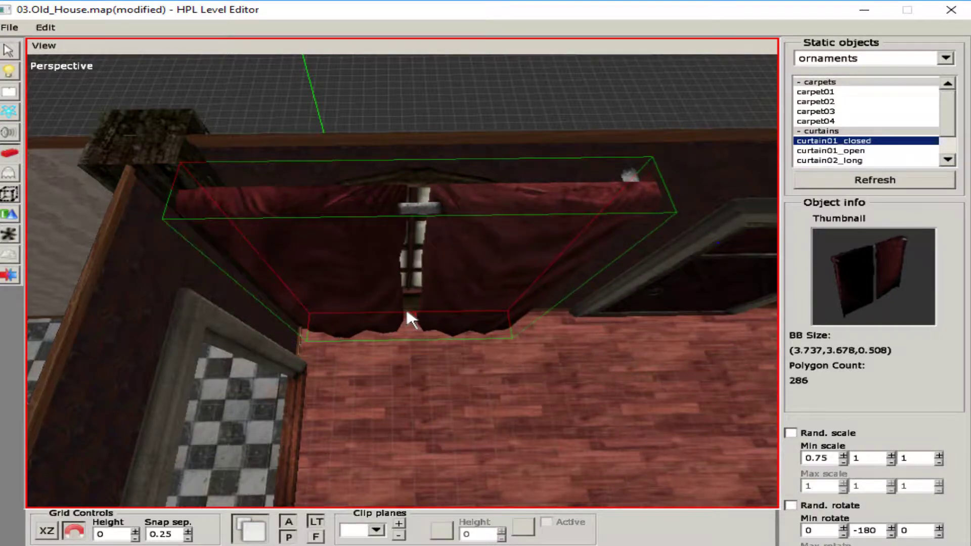
{"action": "left_click", "coordinate": [406, 308]}
Place the curtain01_open ornament at the wide arched window of the checkered-floor room
{"action": "left_click_drag", "start_coordinate": [406, 309], "coordinate": [627, 265], "text": "alt"}
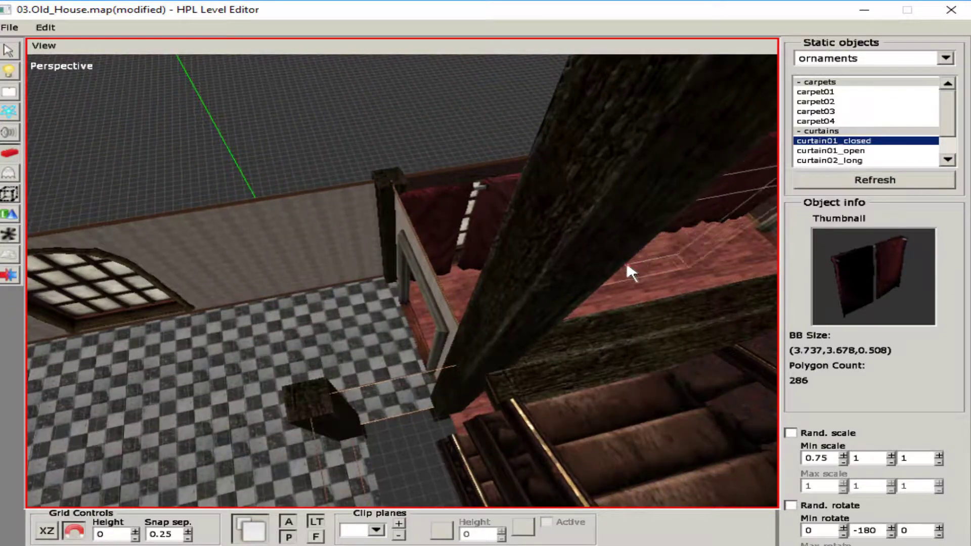
{"action": "left_click_drag", "start_coordinate": [271, 333], "coordinate": [501, 309], "text": "alt"}
{"action": "key", "text": "Down"}
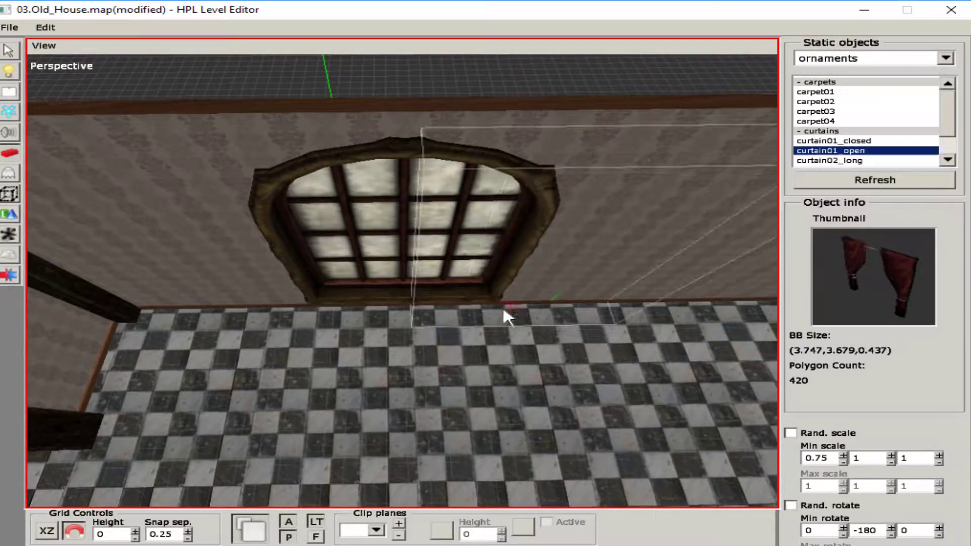
{"action": "left_click_drag", "start_coordinate": [329, 324], "coordinate": [527, 275], "text": "alt"}
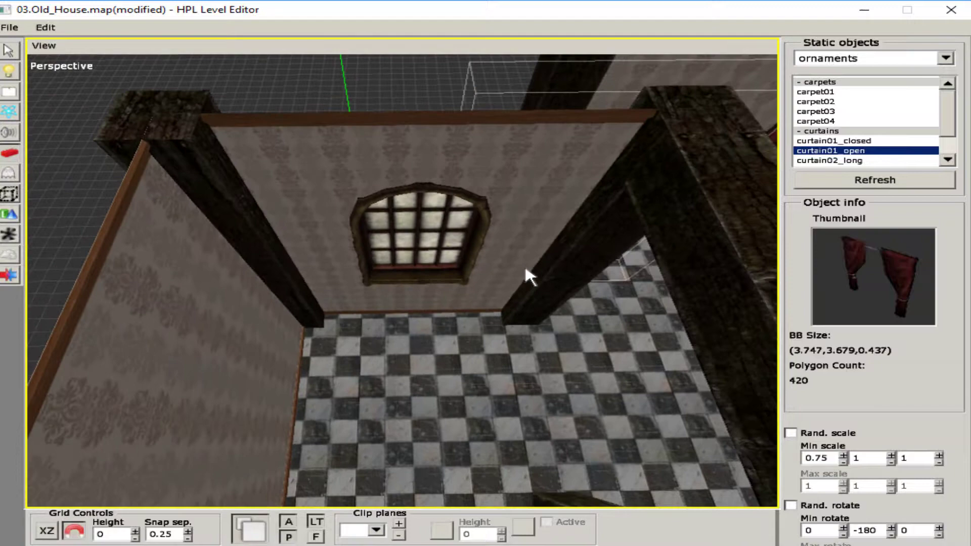
Place another curtain01_open at the small window of the checkered-floor area and narrow it to an X scale of 0.5
{"action": "left_click", "coordinate": [412, 311]}
{"action": "key", "text": "q"}
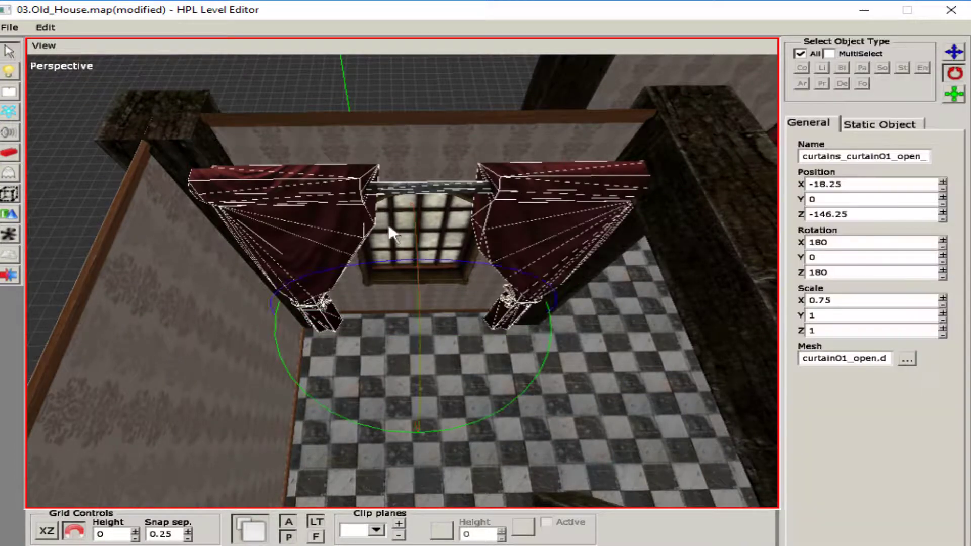
{"action": "left_click_drag", "start_coordinate": [544, 315], "coordinate": [453, 325]}
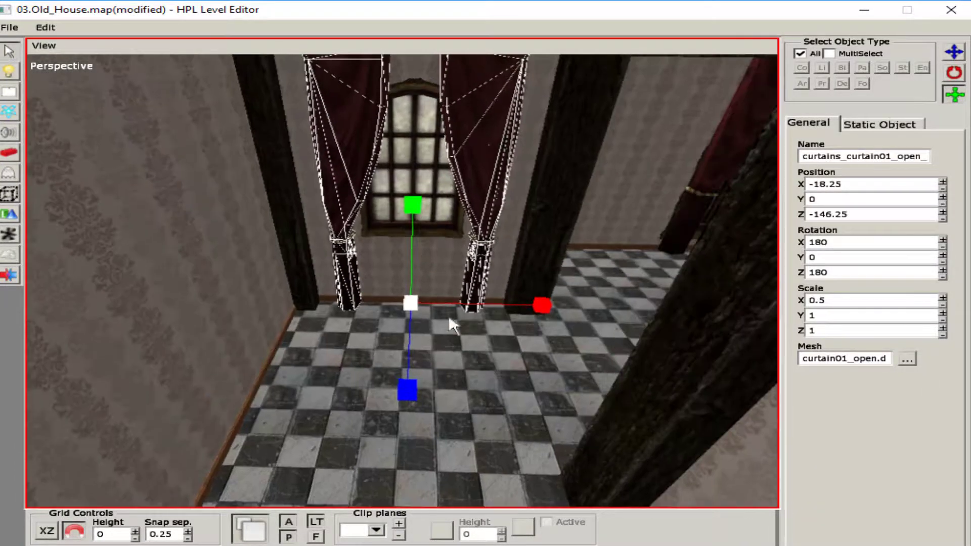
{"action": "key", "text": "w"}
{"action": "left_click_drag", "start_coordinate": [412, 204], "coordinate": [561, 259]}
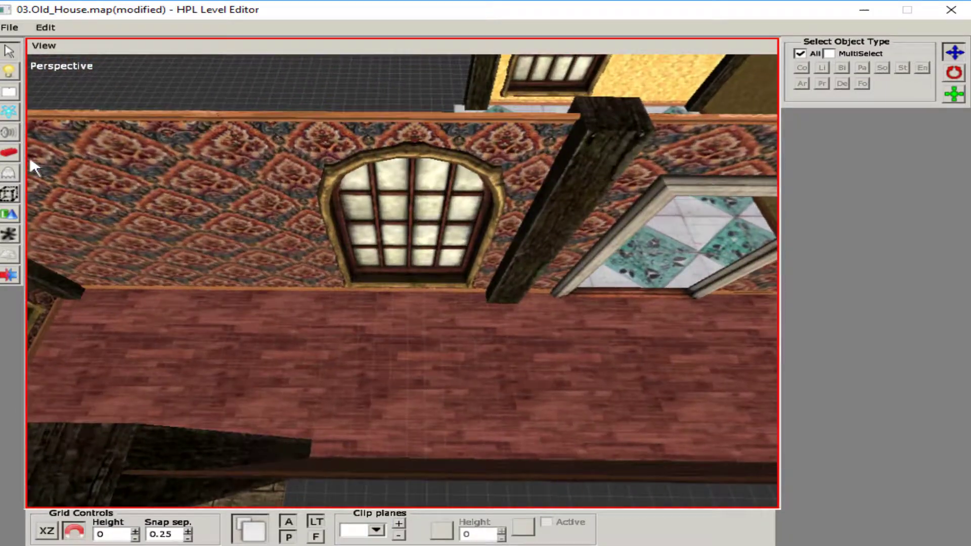
Place the curtain01_open ornament at the arched window in the side wall of the red-floored hallway
{"action": "left_click", "coordinate": [8, 151]}
{"action": "left_click_drag", "start_coordinate": [411, 296], "coordinate": [419, 347], "text": "alt"}
{"action": "left_click", "coordinate": [413, 346]}
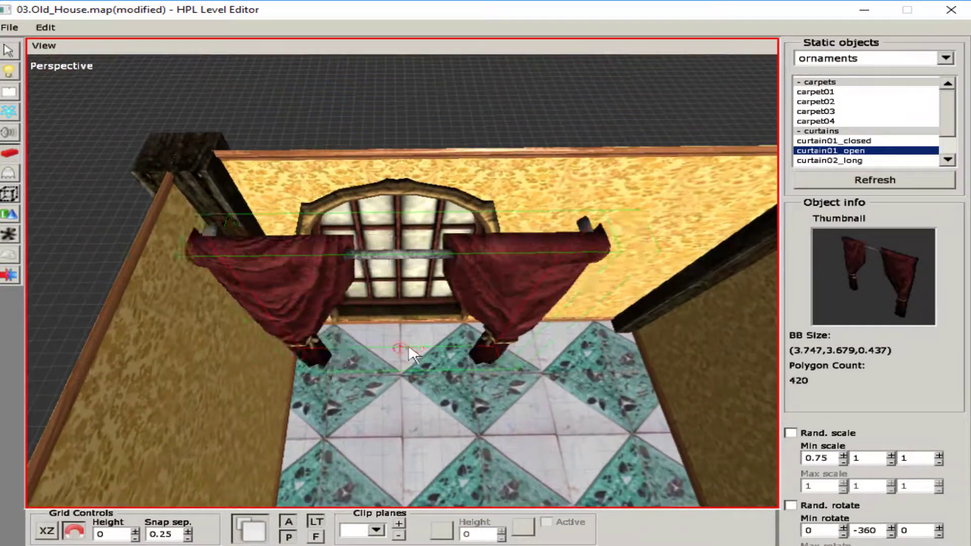
Place curtain01_closed at the yellow-walled room's arched window and curtain01_open at the arched window closing the red-floored hallway's end
{"action": "left_click", "coordinate": [834, 140]}
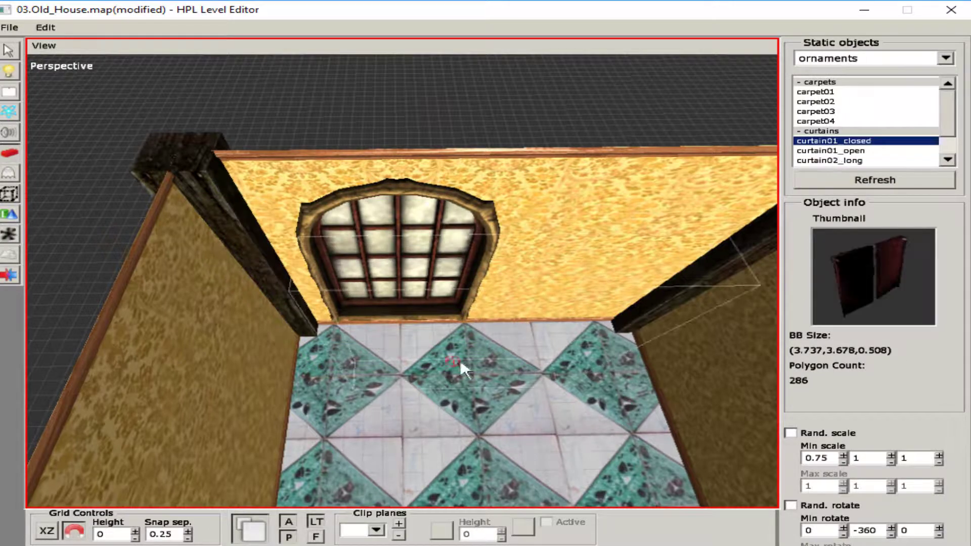
{"action": "left_click", "coordinate": [408, 323]}
{"action": "left_click_drag", "start_coordinate": [408, 323], "coordinate": [445, 304], "text": "alt"}
{"action": "left_click", "coordinate": [835, 151]}
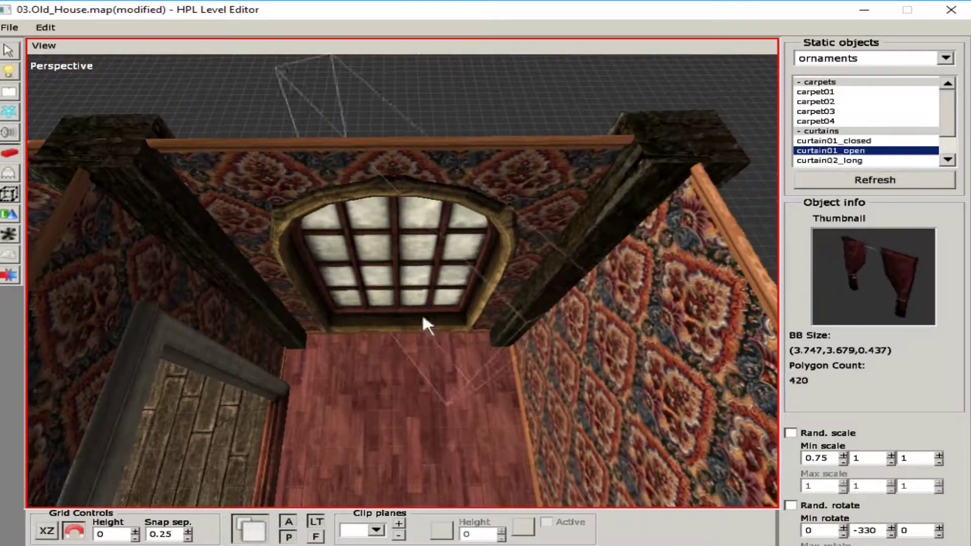
{"action": "left_click_drag", "start_coordinate": [409, 334], "coordinate": [93, 130], "text": "alt"}
Turn off creation on surfaces and place the castle_portcullis door entity in the doorframe between the red-floored hallway and the plank-floored room
{"action": "key", "text": "7"}
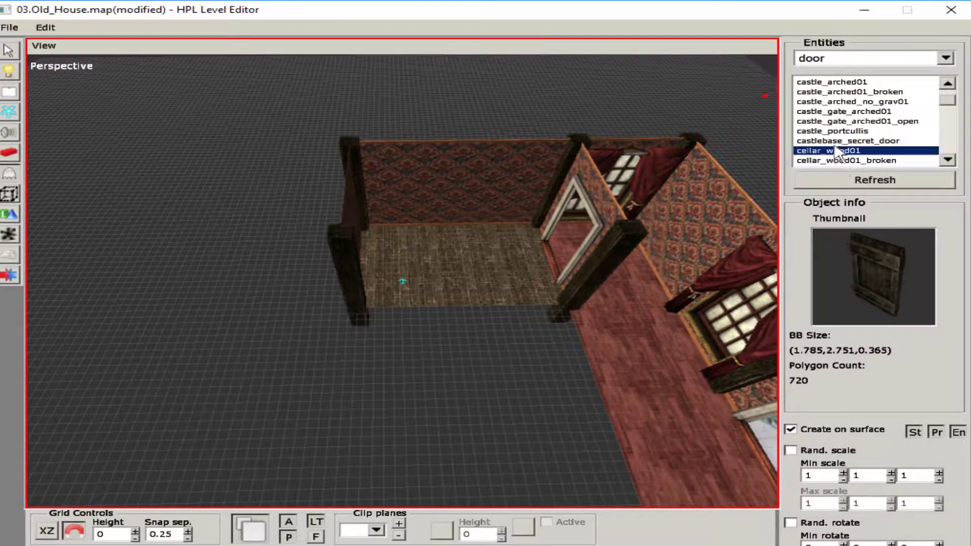
{"action": "left_click_drag", "start_coordinate": [542, 281], "coordinate": [812, 395], "text": "alt"}
{"action": "left_click", "coordinate": [790, 429]}
{"action": "left_click_drag", "start_coordinate": [748, 435], "coordinate": [394, 350], "text": "alt"}
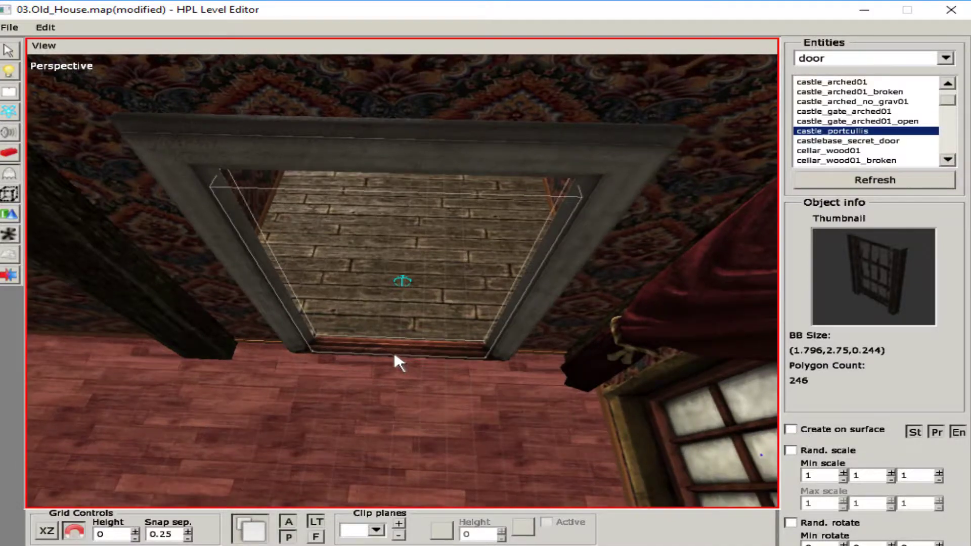
{"action": "left_click", "coordinate": [394, 350]}
Set the portcullis's Y position to 0.05 so it sits properly in its doorframe
{"action": "left_click", "coordinate": [8, 50]}
{"action": "left_click_drag", "start_coordinate": [126, 126], "coordinate": [362, 193], "text": "alt"}
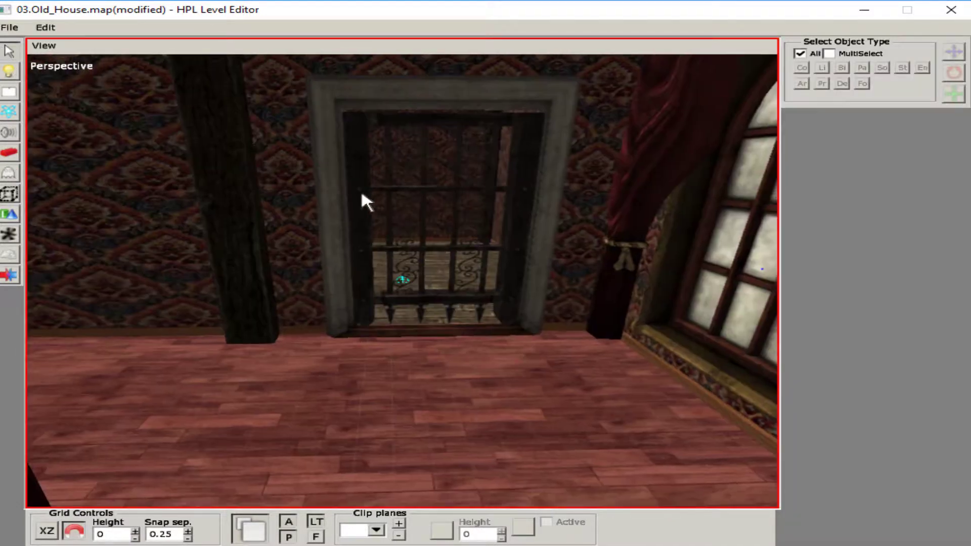
{"action": "left_click", "coordinate": [361, 192]}
{"action": "type", "text": ".1"}
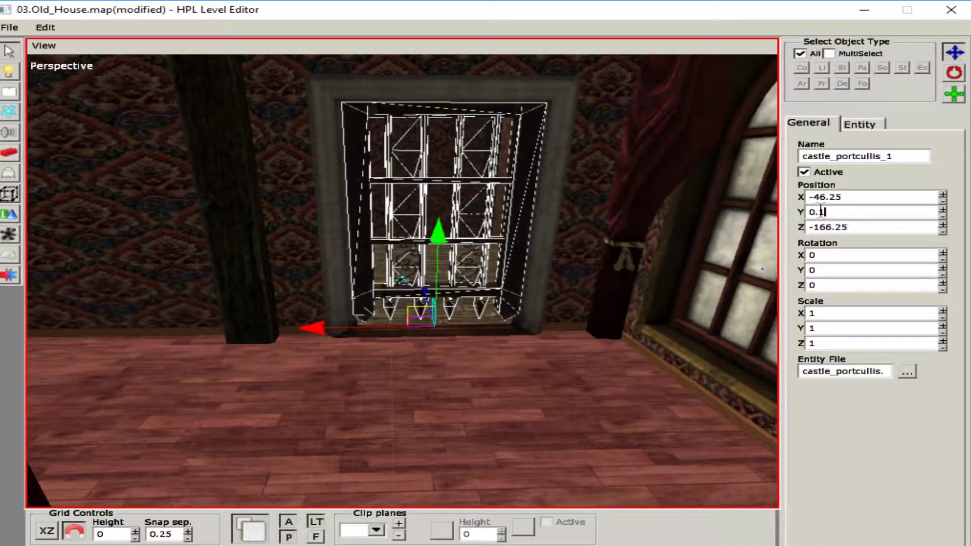
{"action": "type", "text": "5"}
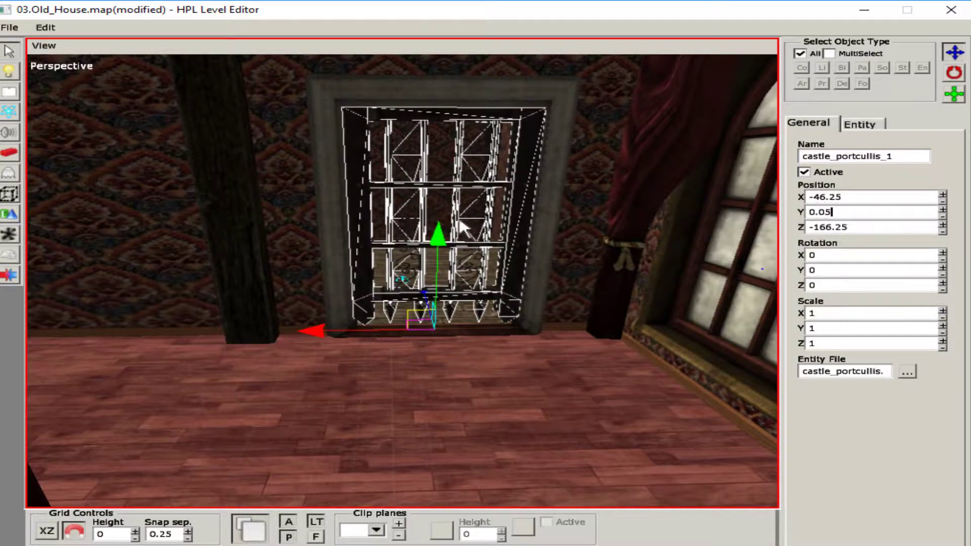
{"action": "left_click_drag", "start_coordinate": [462, 227], "coordinate": [383, 260], "text": "alt"}
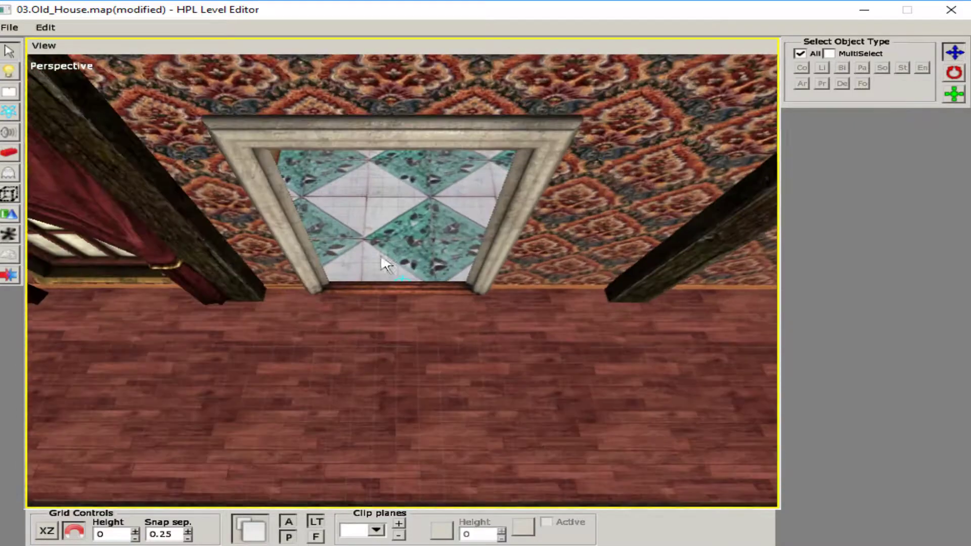
Place mansion door entities in the doorframe to the teal-tiled room and in the other ground-floor doorframes
{"action": "key", "text": "e"}
{"action": "scroll", "coordinate": [827, 163], "scroll_direction": "down", "scroll_amount": 4}
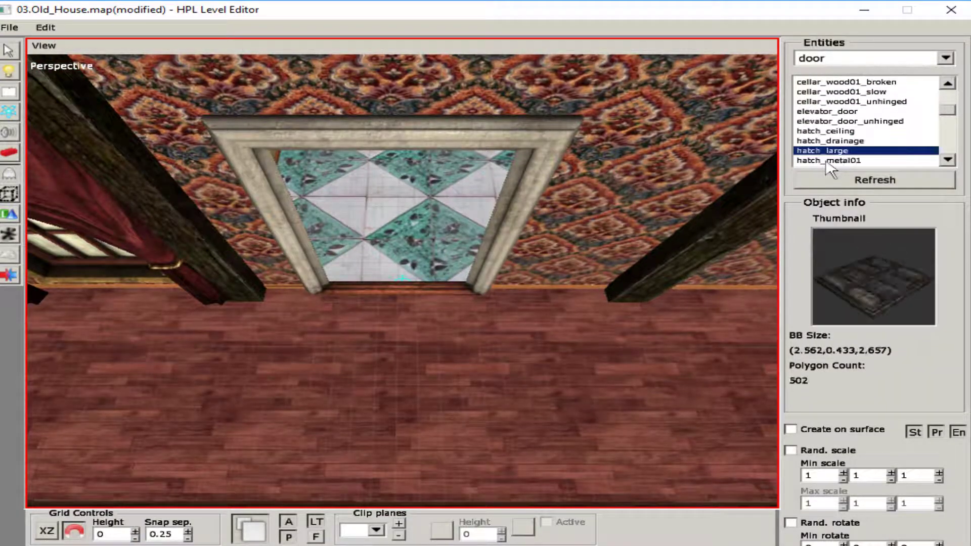
{"action": "scroll", "coordinate": [828, 152], "scroll_direction": "up", "scroll_amount": 1}
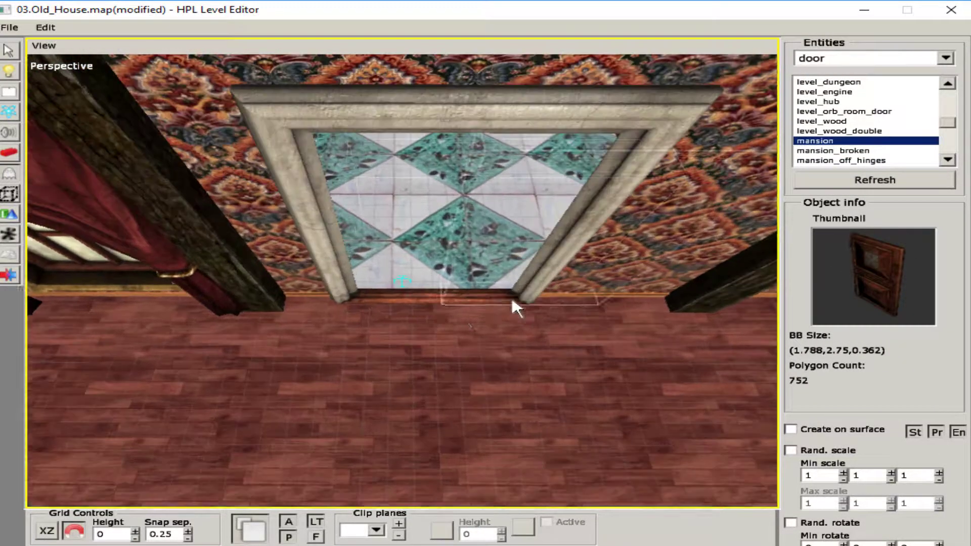
{"action": "left_click_drag", "start_coordinate": [441, 301], "coordinate": [259, 265], "text": "alt"}
{"action": "left_click", "coordinate": [427, 293]}
{"action": "left_click", "coordinate": [409, 303]}
{"action": "middle_click_drag", "start_coordinate": [596, 195], "coordinate": [546, 255]}
{"action": "left_click", "coordinate": [398, 312]}
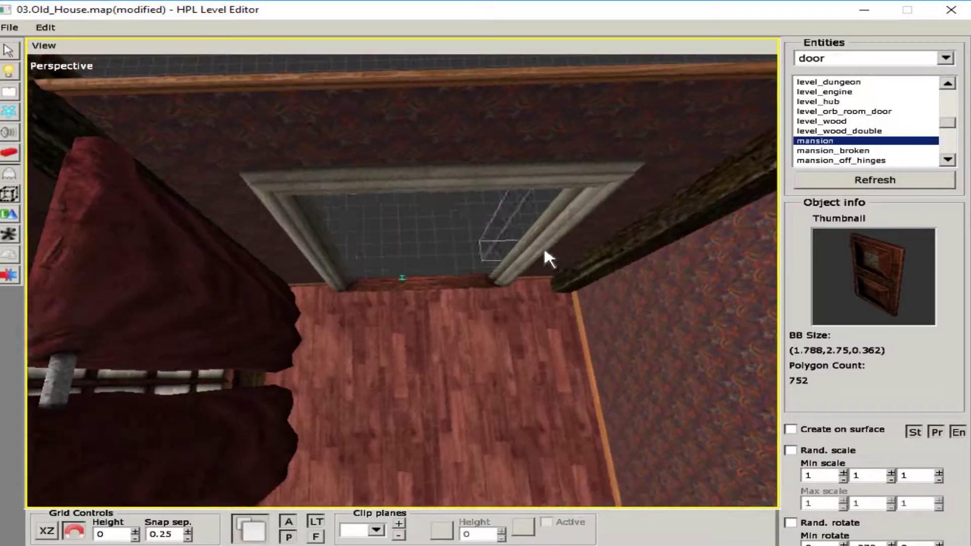
Place another mansion door in the black-and-white tiled corridor, beside the doorframe along the wall
{"action": "middle_click_drag", "start_coordinate": [433, 293], "coordinate": [390, 245]}
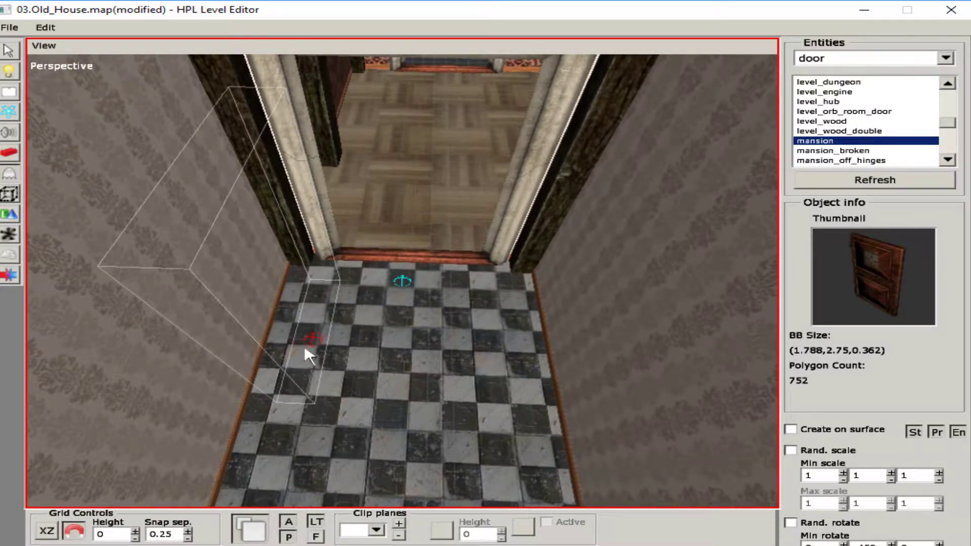
{"action": "middle_click_drag", "start_coordinate": [304, 343], "coordinate": [373, 245]}
{"action": "left_click", "coordinate": [413, 329]}
Lean the corridor's loose mansion door toward the wall with an X rotation of -165 and move it to X -19
{"action": "left_click", "coordinate": [8, 51]}
{"action": "scroll", "coordinate": [277, 223], "scroll_direction": "down", "scroll_amount": 3}
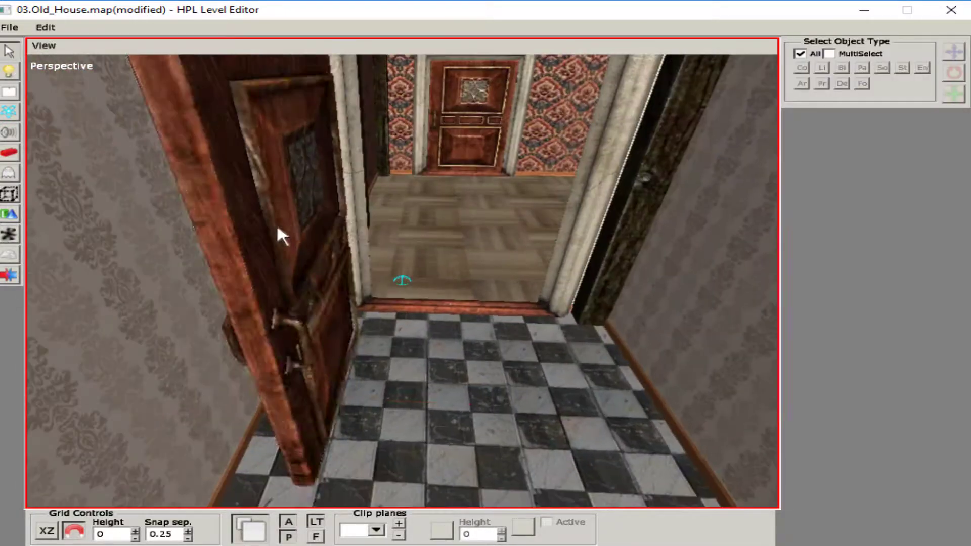
{"action": "left_click", "coordinate": [278, 223]}
{"action": "key", "text": "r"}
{"action": "left_click_drag", "start_coordinate": [402, 199], "coordinate": [387, 195]}
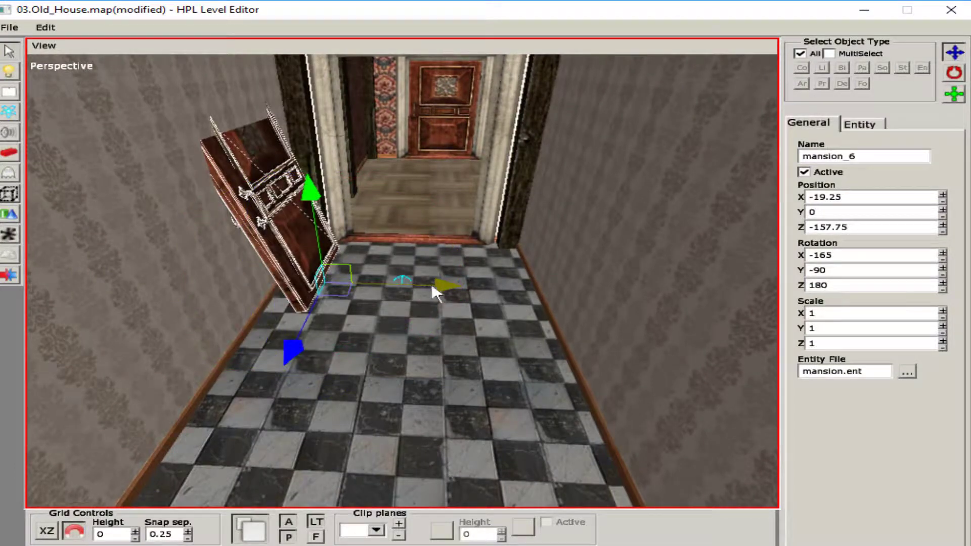
{"action": "left_click_drag", "start_coordinate": [430, 281], "coordinate": [439, 281]}
Lower the leaning door to Y -0.11 so its bottom edge meets the tiled floor
{"action": "middle_click_drag", "start_coordinate": [453, 210], "coordinate": [470, 142]}
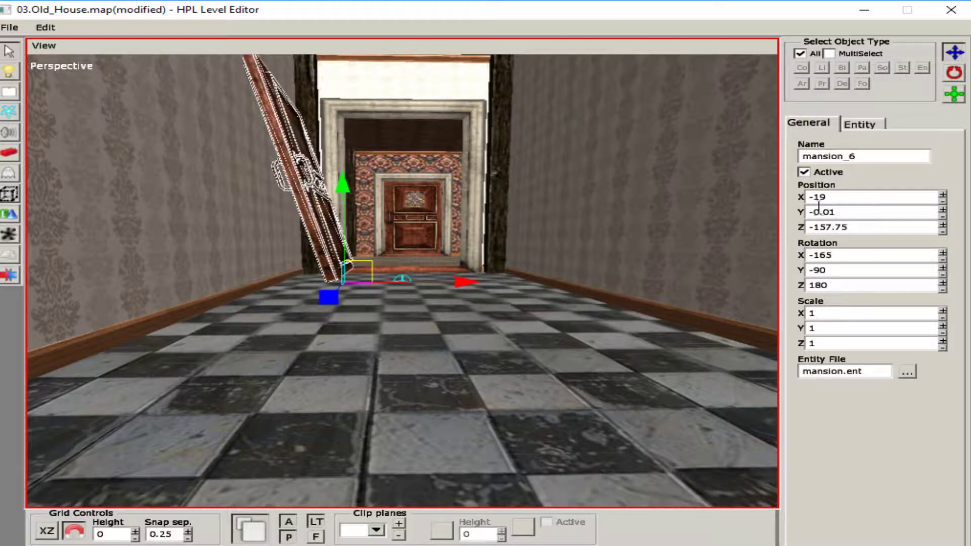
{"action": "middle_click_drag", "start_coordinate": [703, 136], "coordinate": [783, 230]}
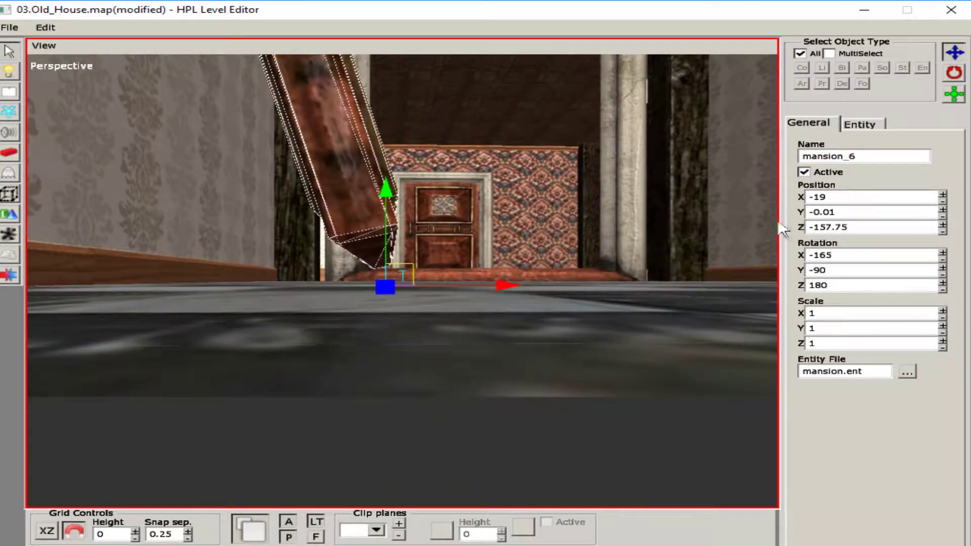
{"action": "key", "text": "BackSpace"}
{"action": "key", "text": "BackSpace"}
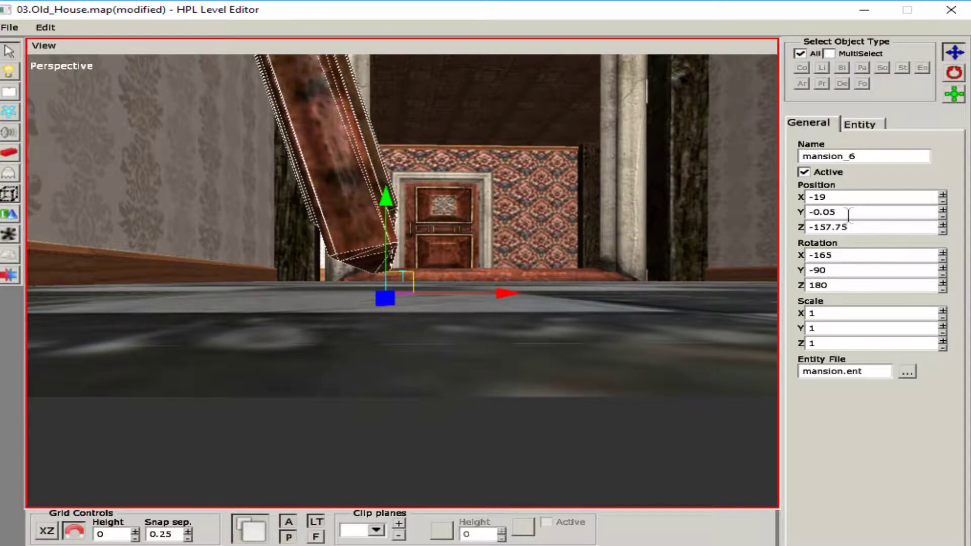
{"action": "type", "text": "1"}
{"action": "key", "text": "BackSpace"}
{"action": "type", "text": "2"}
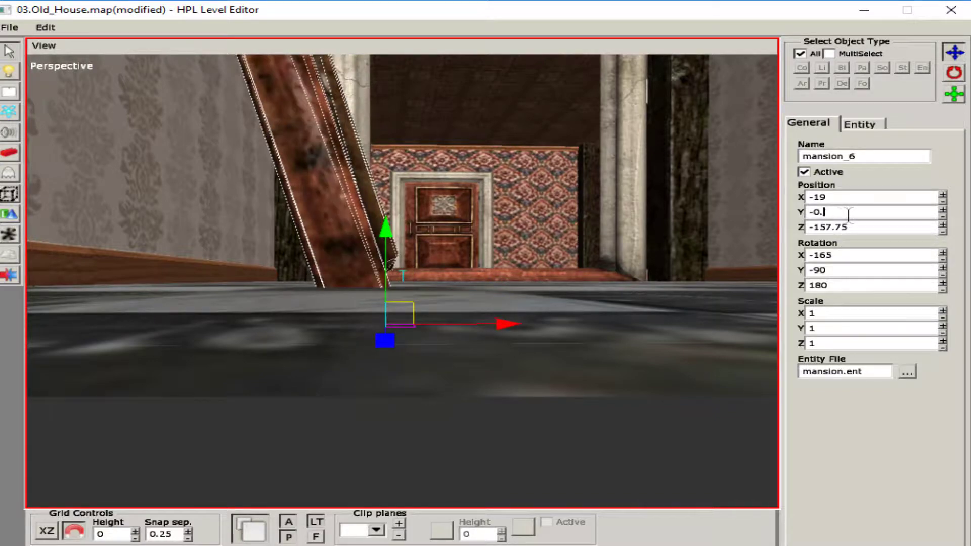
{"action": "type", "text": "11"}
{"action": "mouse_move", "coordinate": [710, 185]}
{"action": "middle_mouse_down"}
{"action": "mouse_move", "coordinate": [607, 320]}
{"action": "mouse_move", "coordinate": [531, 293]}
{"action": "mouse_move", "coordinate": [390, 318]}
{"action": "mouse_move", "coordinate": [708, 202]}
{"action": "middle_mouse_up"}
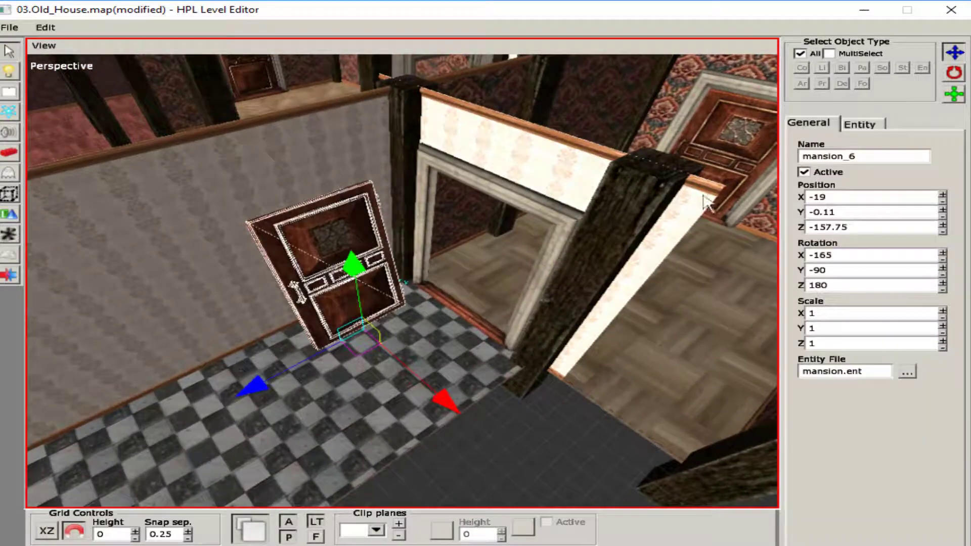
Examine the leaning door's entity-specific properties
{"action": "left_click", "coordinate": [866, 128]}
{"action": "middle_click_drag", "start_coordinate": [759, 445], "coordinate": [588, 375]}
{"action": "left_click", "coordinate": [589, 375]}
Look through the gameplay entities for a shelf that can hide the doorway in the parquet-floored room
{"action": "middle_click_drag", "start_coordinate": [597, 333], "coordinate": [591, 258]}
{"action": "key", "text": "7"}
{"action": "left_click", "coordinate": [940, 58]}
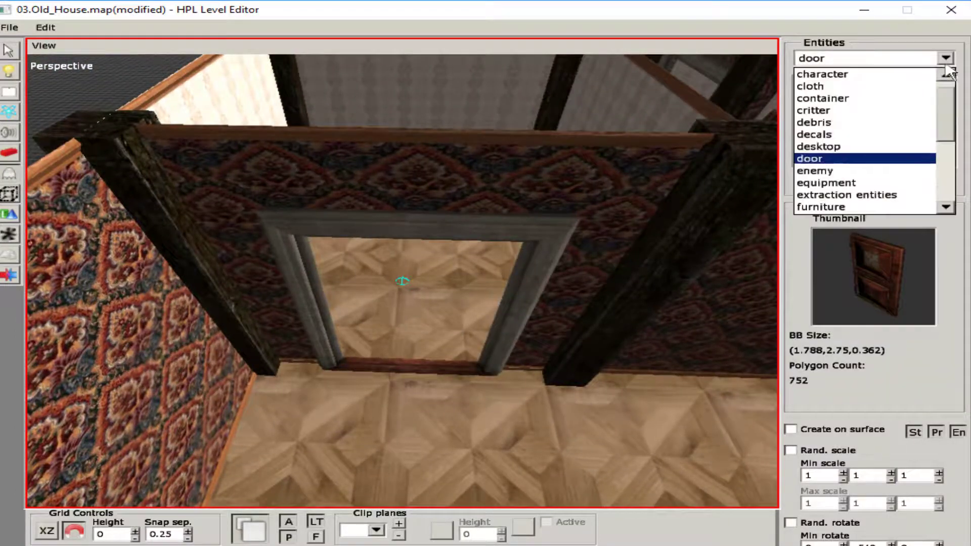
{"action": "scroll", "coordinate": [924, 161], "scroll_direction": "down", "scroll_amount": 2}
{"action": "left_click", "coordinate": [869, 151]}
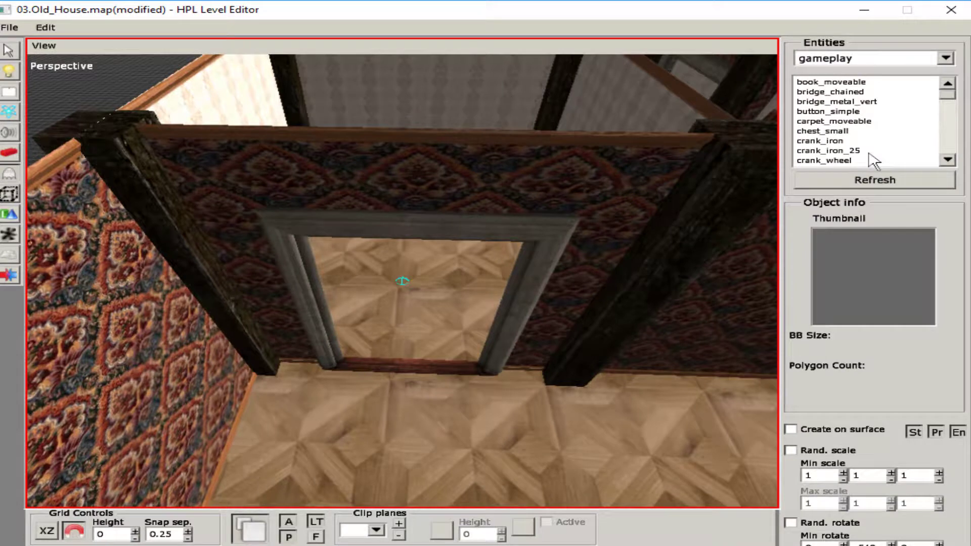
{"action": "left_click", "coordinate": [843, 120]}
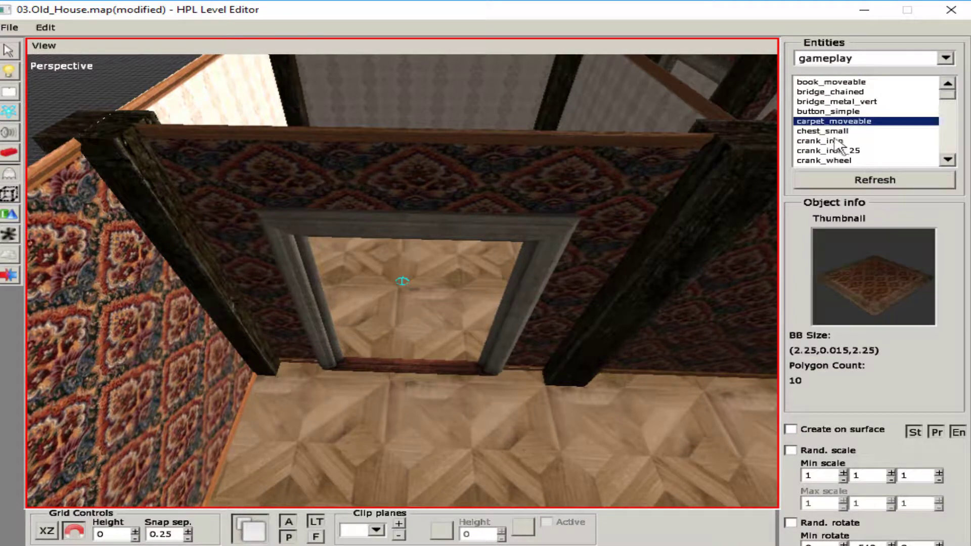
{"action": "left_click", "coordinate": [836, 132]}
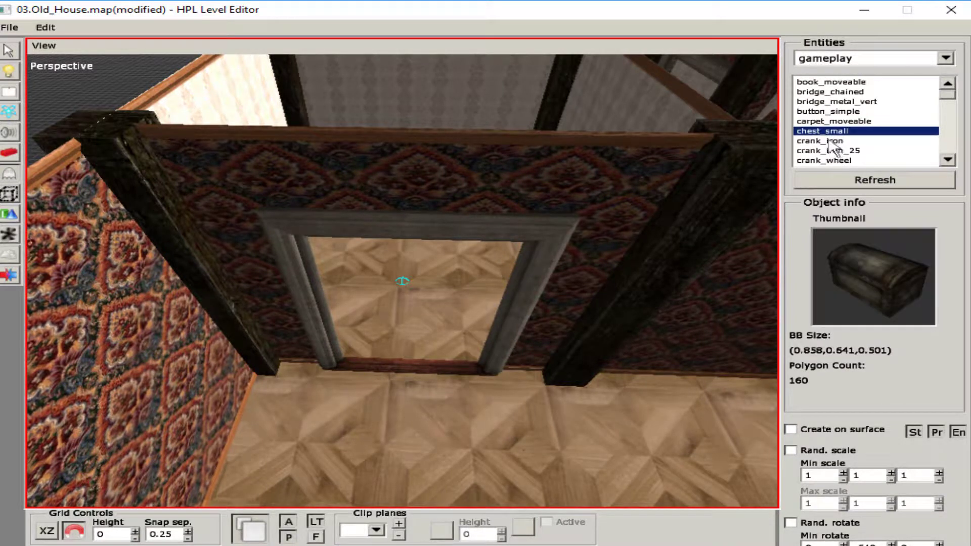
{"action": "left_click", "coordinate": [833, 142]}
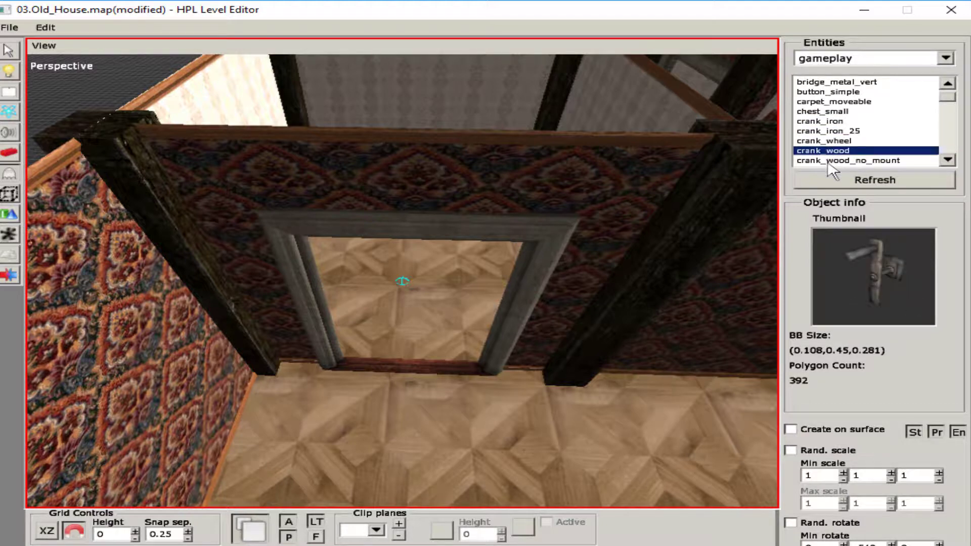
{"action": "key", "text": "Down"}
{"action": "key", "text": "Down"}
{"action": "key", "text": "Down"}
{"action": "key", "text": "Down"}
{"action": "key", "text": "Down"}
{"action": "key", "text": "Down"}
{"action": "key", "text": "Down"}
{"action": "key", "text": "Down"}
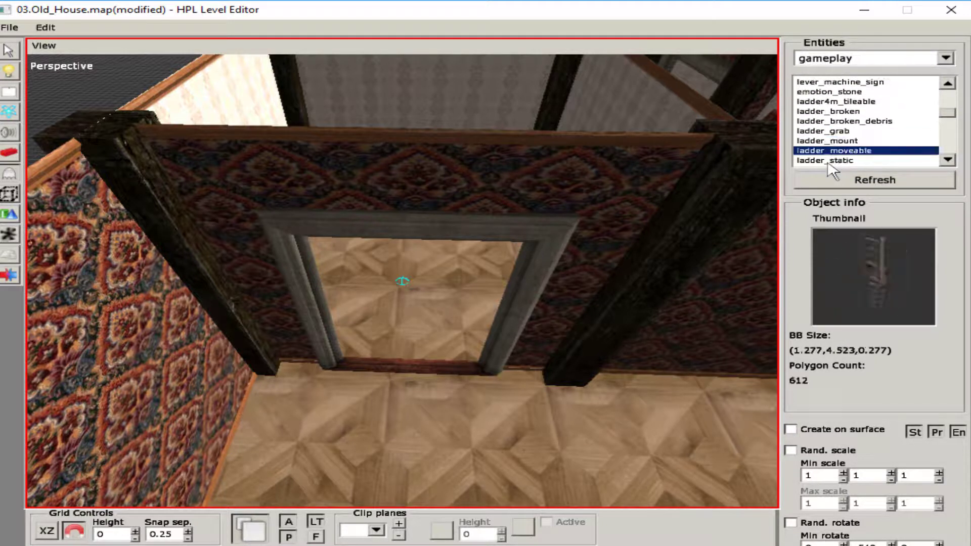
{"action": "key", "text": "Down"}
{"action": "key", "text": "Down"}
{"action": "key", "text": "Down"}
{"action": "key", "text": "Down"}
{"action": "key", "text": "Down"}
{"action": "key", "text": "Down"}
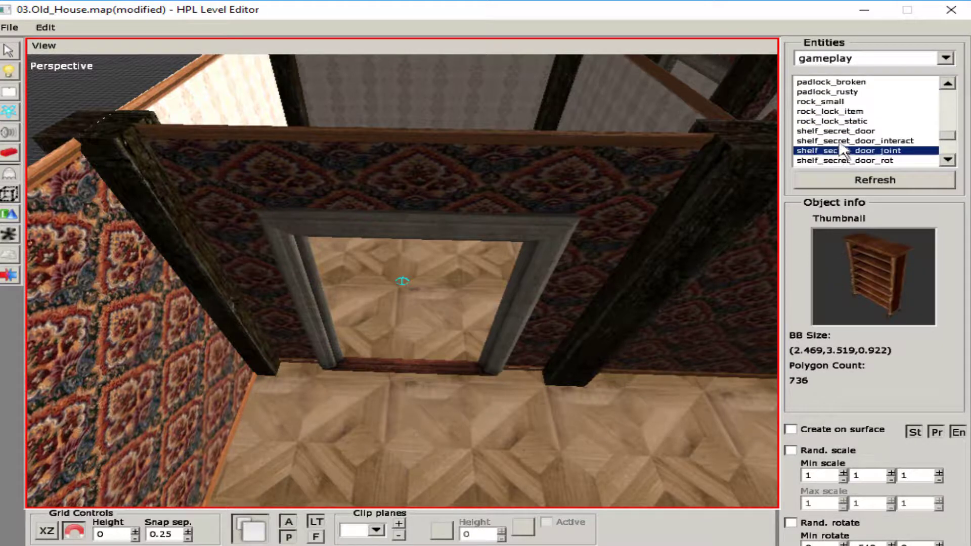
Place the shelf_secret_door_rot entity in front of the parquet room's doorframe with a Y rotation of -450
{"action": "left_click", "coordinate": [840, 142]}
{"action": "left_click", "coordinate": [842, 151]}
{"action": "scroll", "coordinate": [500, 335], "scroll_direction": "down", "scroll_amount": 3}
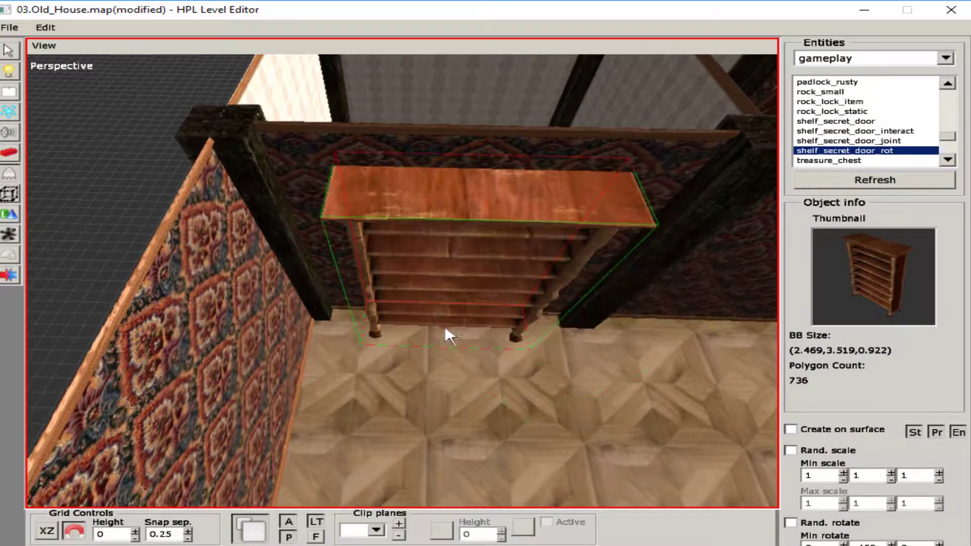
{"action": "left_click", "coordinate": [444, 340]}
Fine-tune the secret-door shelf's X position to about -24.2 in front of the doorframe
{"action": "left_click", "coordinate": [9, 51]}
{"action": "left_click_drag", "start_coordinate": [213, 237], "coordinate": [414, 275], "text": "alt"}
{"action": "left_click", "coordinate": [317, 216]}
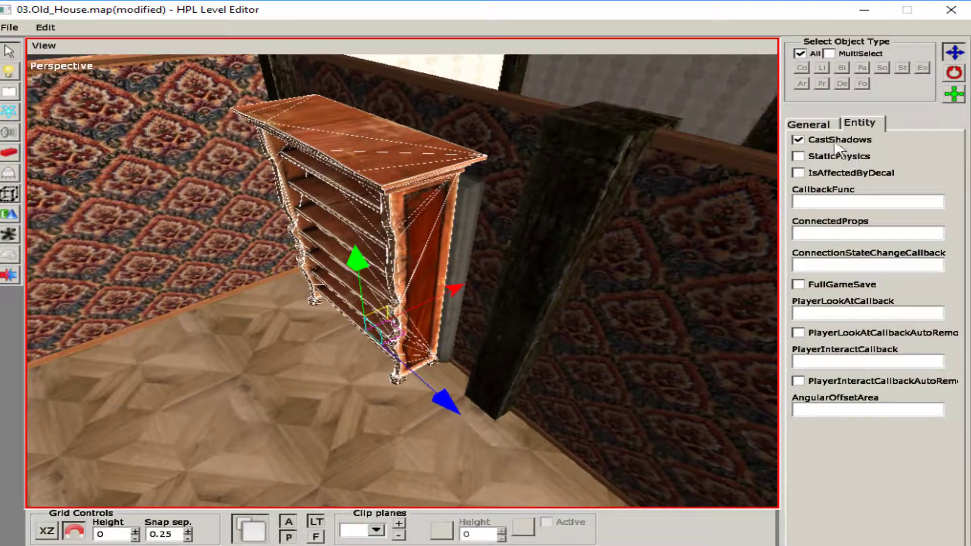
{"action": "key", "text": "BackSpace"}
{"action": "type", "text": "4.2"}
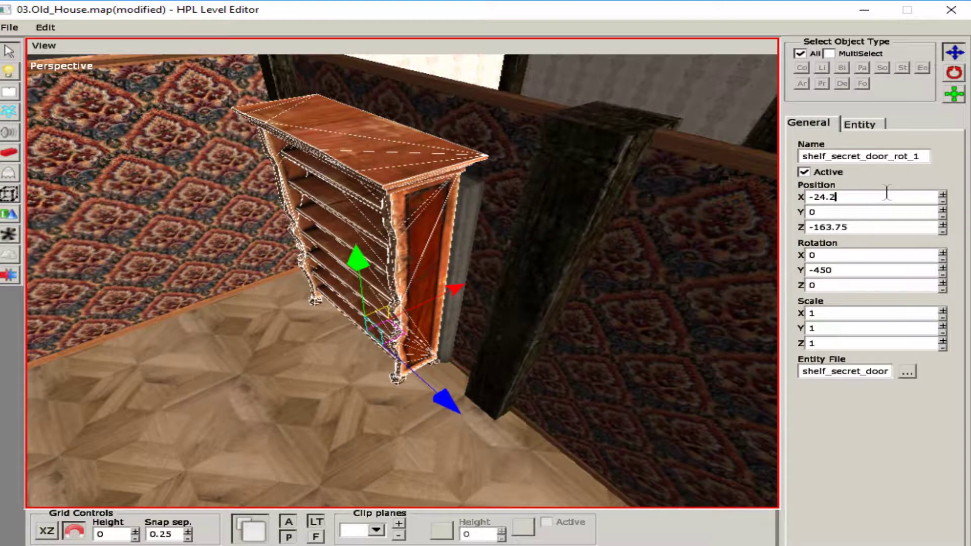
{"action": "type", "text": "68"}
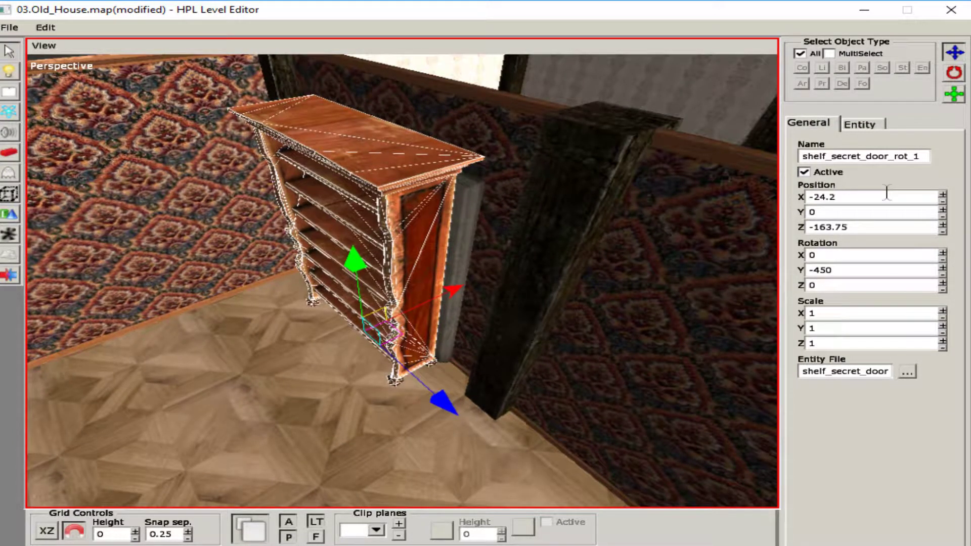
Set the grid height to 4.25 for working on the upper floor
{"action": "scroll", "coordinate": [395, 192], "scroll_direction": "down", "scroll_amount": 5}
{"action": "left_click_drag", "start_coordinate": [395, 192], "coordinate": [187, 411], "text": "alt"}
{"action": "type", "text": "4"}
{"action": "left_click_drag", "start_coordinate": [151, 304], "coordinate": [134, 499], "text": "alt"}
{"action": "left_click", "coordinate": [136, 531]}
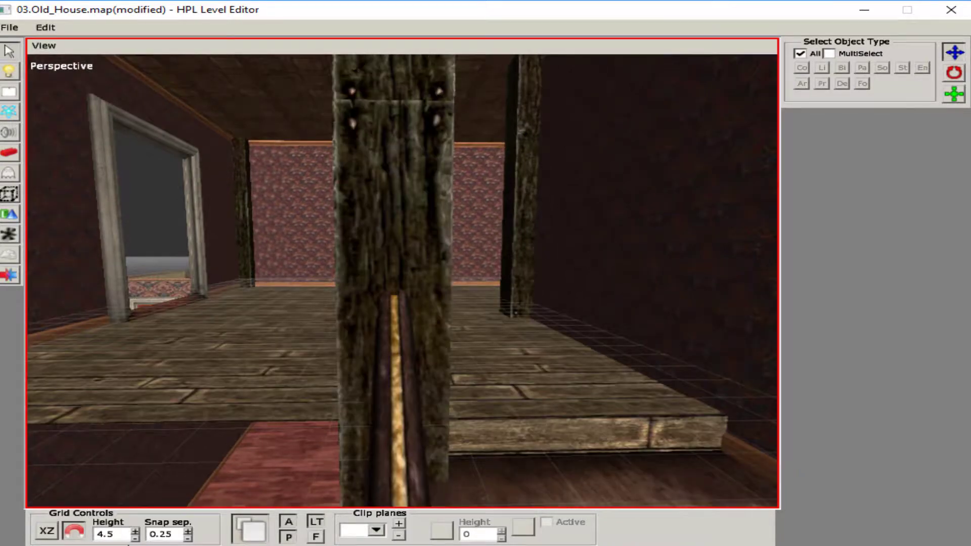
{"action": "left_click_drag", "start_coordinate": [283, 354], "coordinate": [127, 263], "text": "alt"}
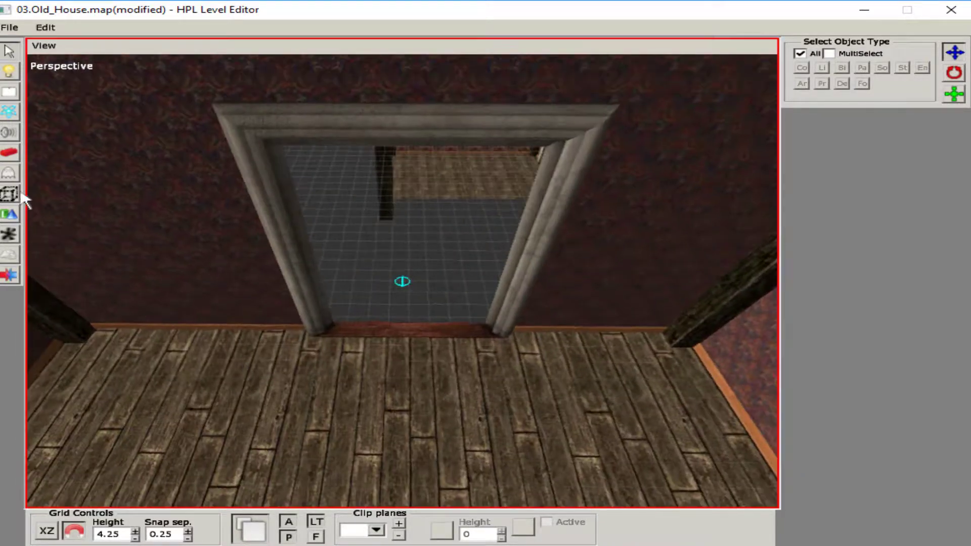
Place a mansion door entity from the door category in the upper-floor doorframe of the plank-floored room
{"action": "left_click", "coordinate": [9, 173]}
{"action": "left_click", "coordinate": [945, 58]}
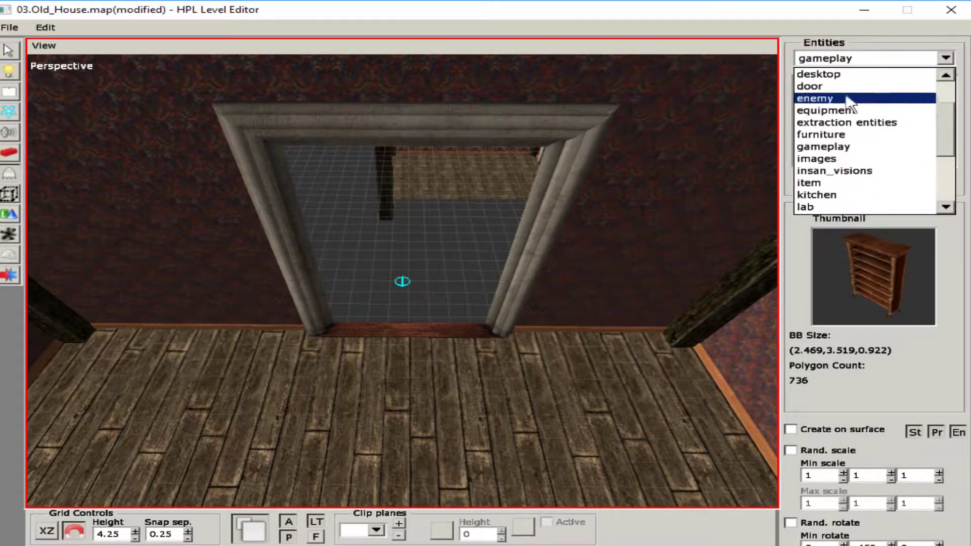
{"action": "left_click", "coordinate": [809, 86]}
{"action": "key", "text": "Down"}
{"action": "key", "text": "Down"}
{"action": "key", "text": "Down"}
{"action": "key", "text": "Down"}
{"action": "key", "text": "Down"}
{"action": "key", "text": "Down"}
{"action": "key", "text": "Down"}
{"action": "key", "text": "Down"}
{"action": "key", "text": "Down"}
{"action": "key", "text": "Down"}
{"action": "key", "text": "Down"}
{"action": "key", "text": "Down"}
{"action": "key", "text": "Down"}
{"action": "key", "text": "Down"}
{"action": "key", "text": "Down"}
{"action": "key", "text": "Down"}
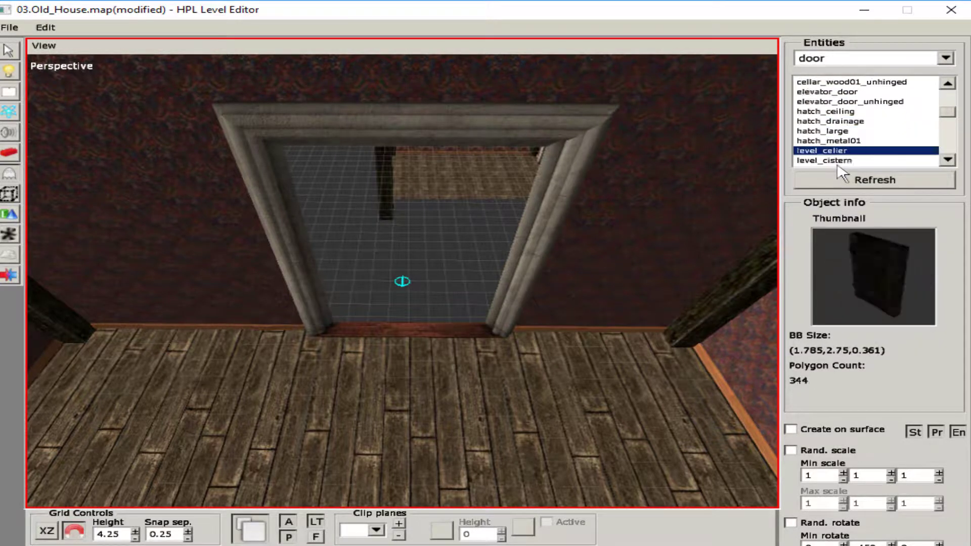
{"action": "key", "text": "Down"}
{"action": "key", "text": "Down"}
{"action": "key", "text": "Down"}
{"action": "key", "text": "Down"}
{"action": "key", "text": "Down"}
{"action": "key", "text": "Down"}
{"action": "key", "text": "Up"}
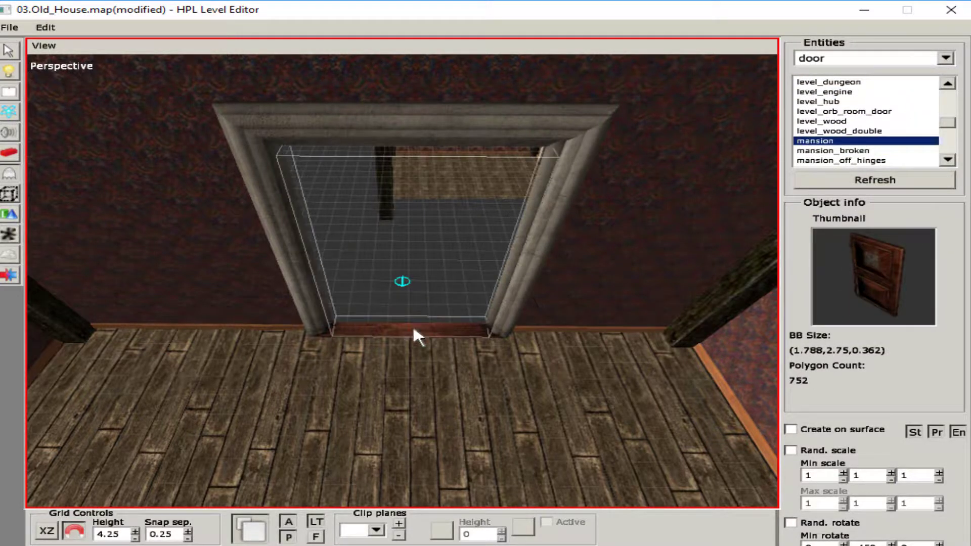
{"action": "left_click", "coordinate": [408, 332]}
Turn off the Locked property of the new upper-floor mansion door and save the map
{"action": "left_click", "coordinate": [9, 51]}
{"action": "left_click", "coordinate": [320, 166]}
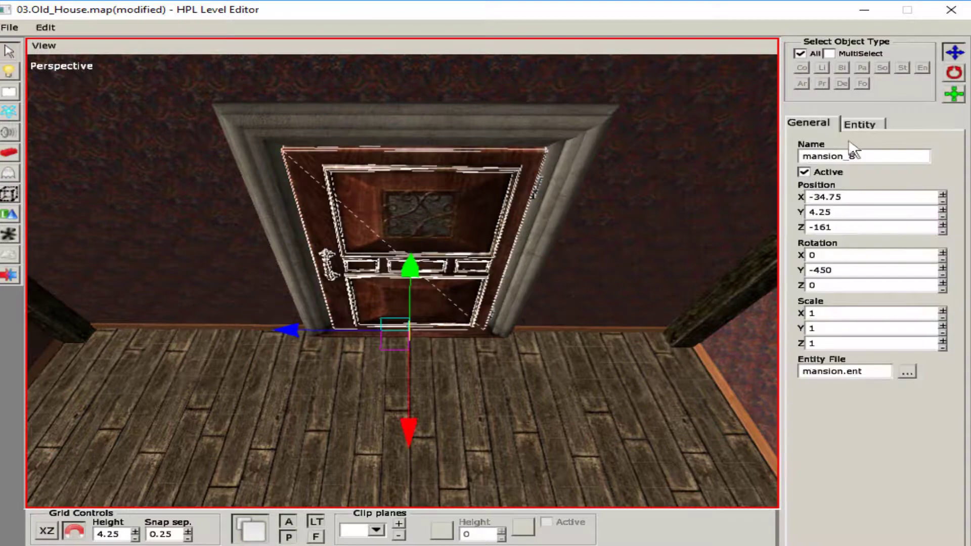
{"action": "left_click", "coordinate": [860, 123]}
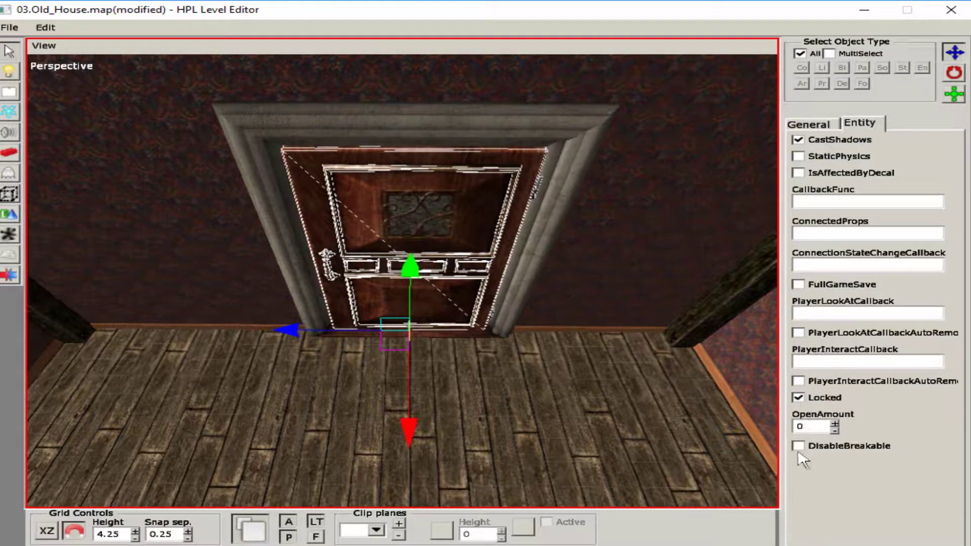
{"action": "left_click", "coordinate": [798, 446]}
{"action": "left_click_drag", "start_coordinate": [607, 354], "coordinate": [508, 240], "text": "alt"}
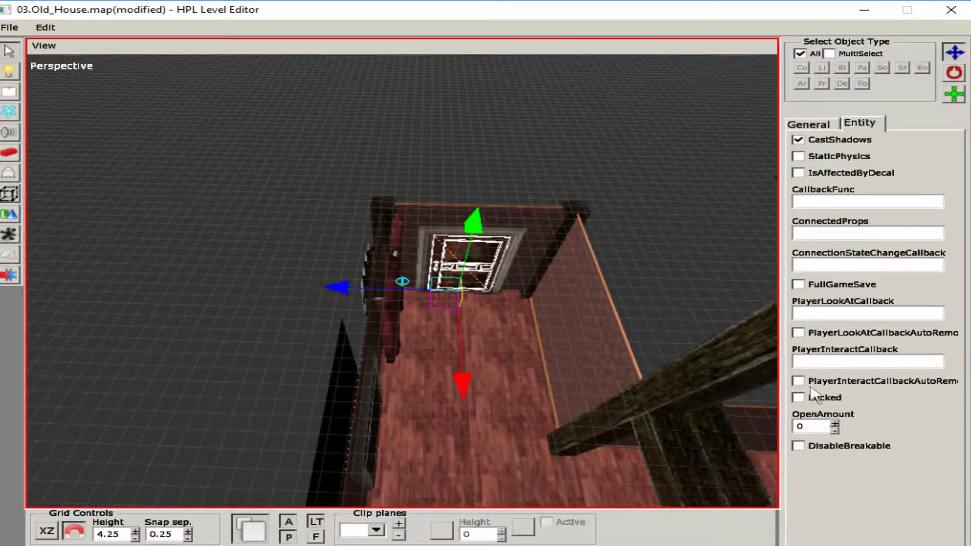
{"action": "left_click", "coordinate": [681, 251]}
{"action": "left_click_drag", "start_coordinate": [681, 251], "coordinate": [175, 115], "text": "alt"}
{"action": "left_click", "coordinate": [9, 27]}
{"action": "left_click", "coordinate": [50, 75]}
Set the grid height to 0 and place an area on the hall floor in front of the dark door between the curtains
{"action": "left_click_drag", "start_coordinate": [53, 73], "coordinate": [494, 250], "text": "alt"}
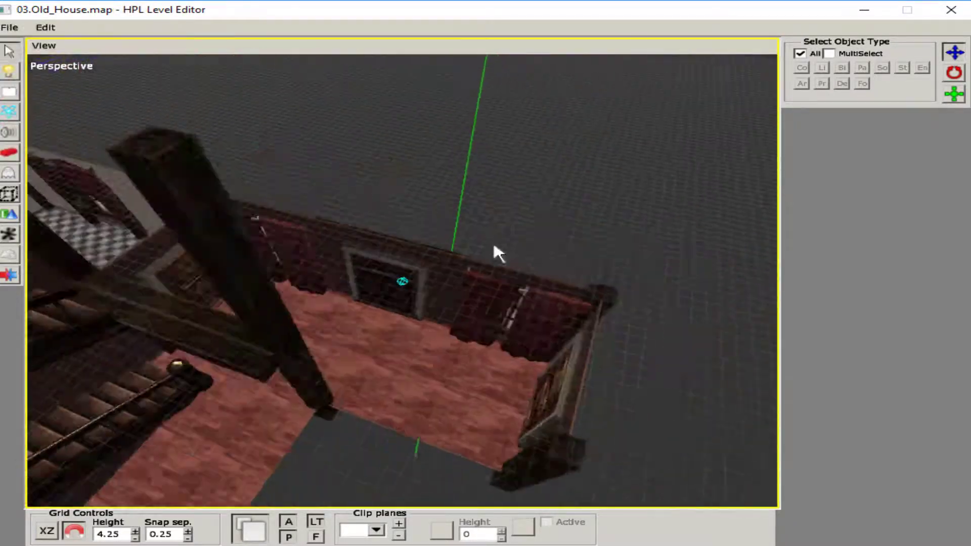
{"action": "scroll", "coordinate": [494, 249], "scroll_direction": "up", "scroll_amount": 2}
{"action": "type", "text": "0"}
{"action": "key", "text": "Return"}
{"action": "scroll", "coordinate": [121, 192], "scroll_direction": "up", "scroll_amount": 3}
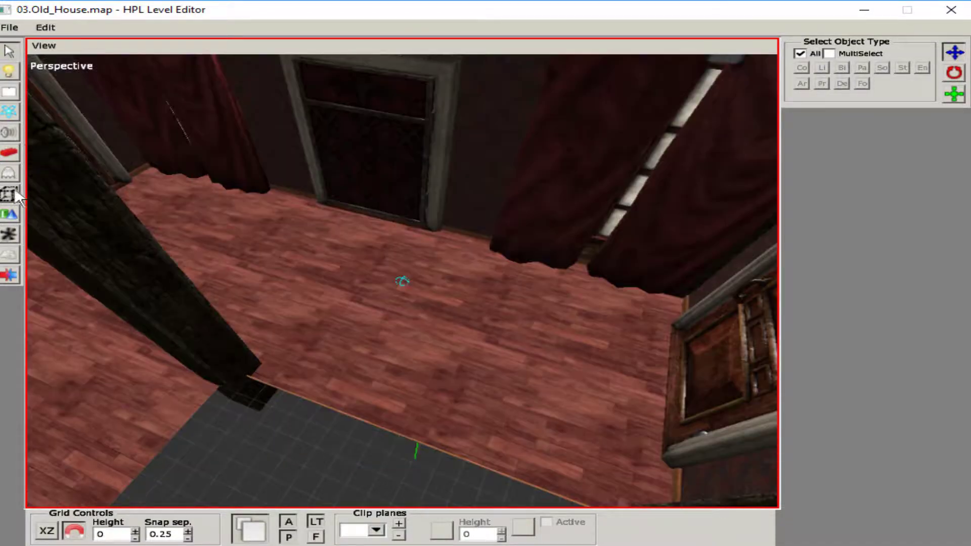
{"action": "left_click", "coordinate": [9, 193]}
{"action": "left_click", "coordinate": [946, 59]}
{"action": "left_click", "coordinate": [829, 207]}
{"action": "left_click_drag", "start_coordinate": [759, 205], "coordinate": [413, 263], "text": "alt"}
{"action": "left_click", "coordinate": [409, 278]}
{"action": "key", "text": "q"}
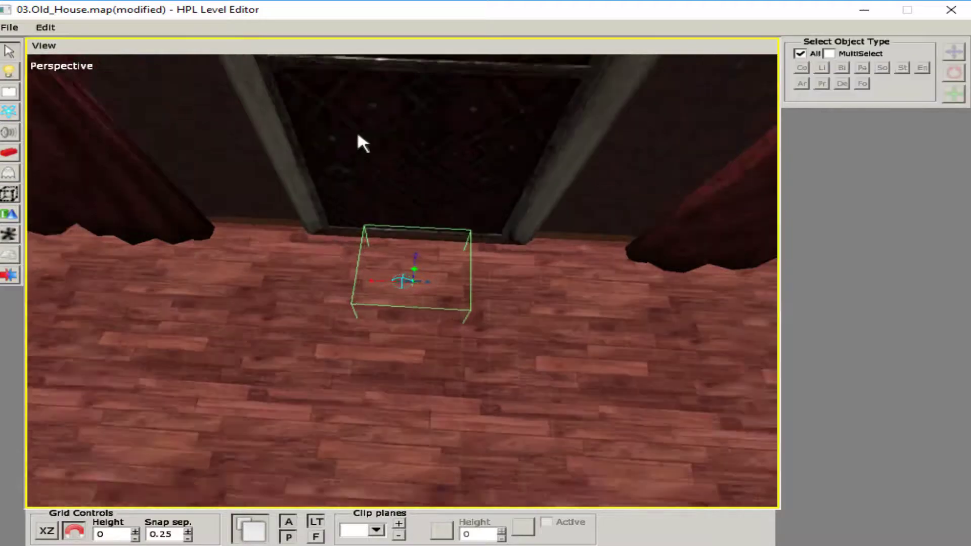
Rotate the area in front of the dark hall door half a turn so it faces into the hall
{"action": "left_click_drag", "start_coordinate": [358, 141], "coordinate": [411, 297], "text": "alt"}
{"action": "left_click", "coordinate": [411, 297]}
{"action": "key", "text": "w"}
{"action": "left_click_drag", "start_coordinate": [575, 357], "coordinate": [90, 121], "text": "alt"}
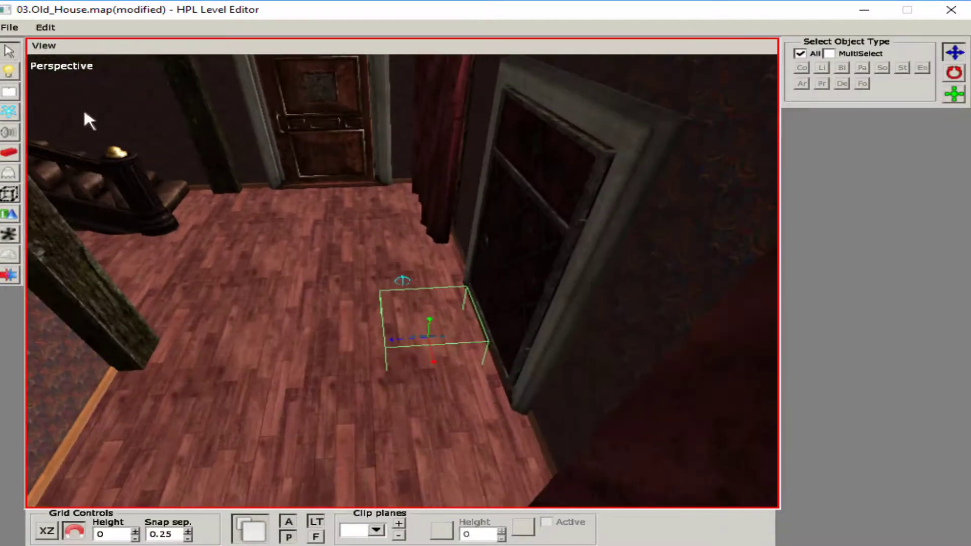
Save the Old_House map and bring up the file browser for loading another map
{"action": "left_click", "coordinate": [9, 28]}
{"action": "left_click", "coordinate": [36, 74]}
{"action": "left_click", "coordinate": [9, 27]}
{"action": "left_click", "coordinate": [16, 58]}
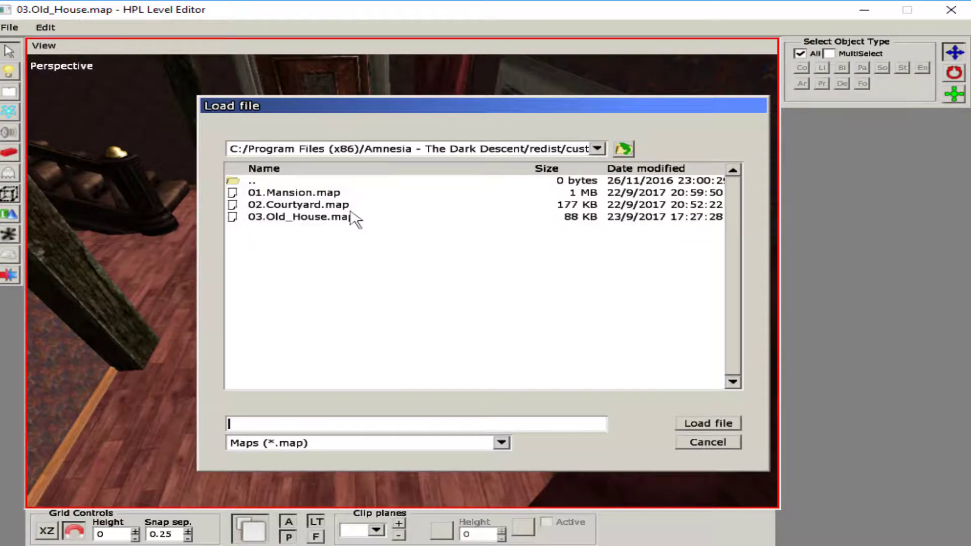